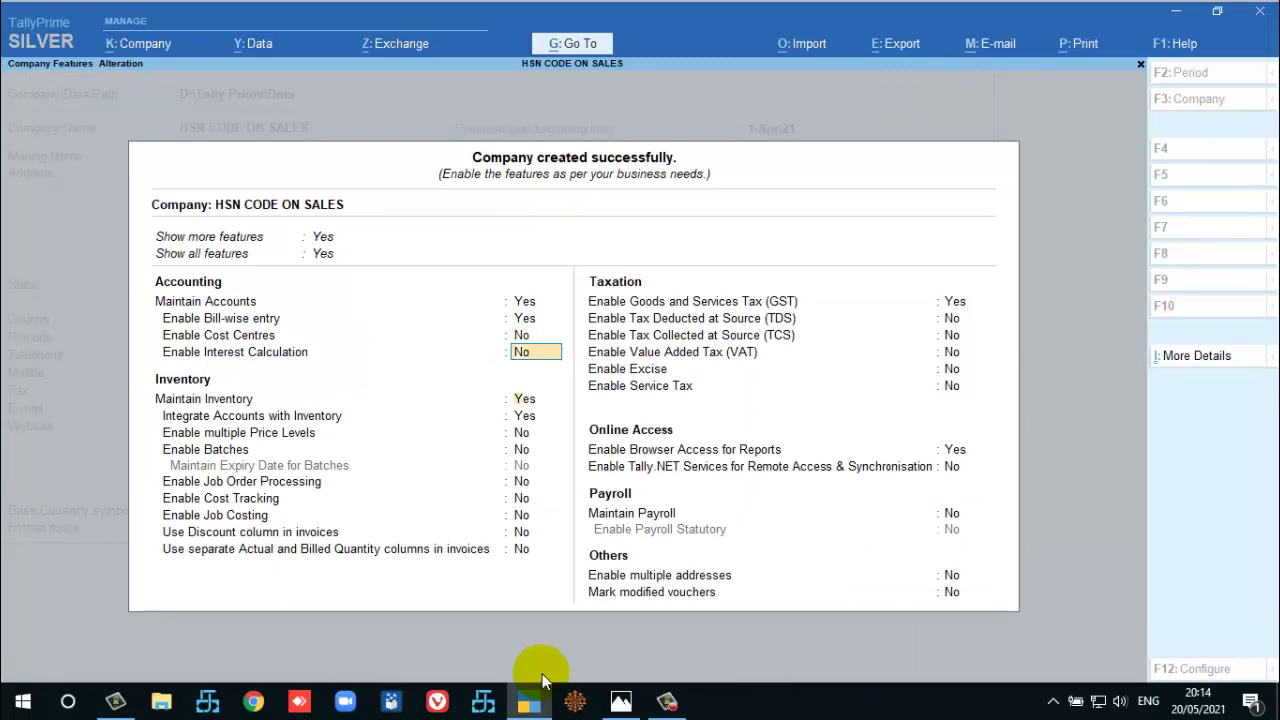
# Keep Goods and Services Tax (GST) enabled in Company Features and save the features.
pyautogui.press('Return')
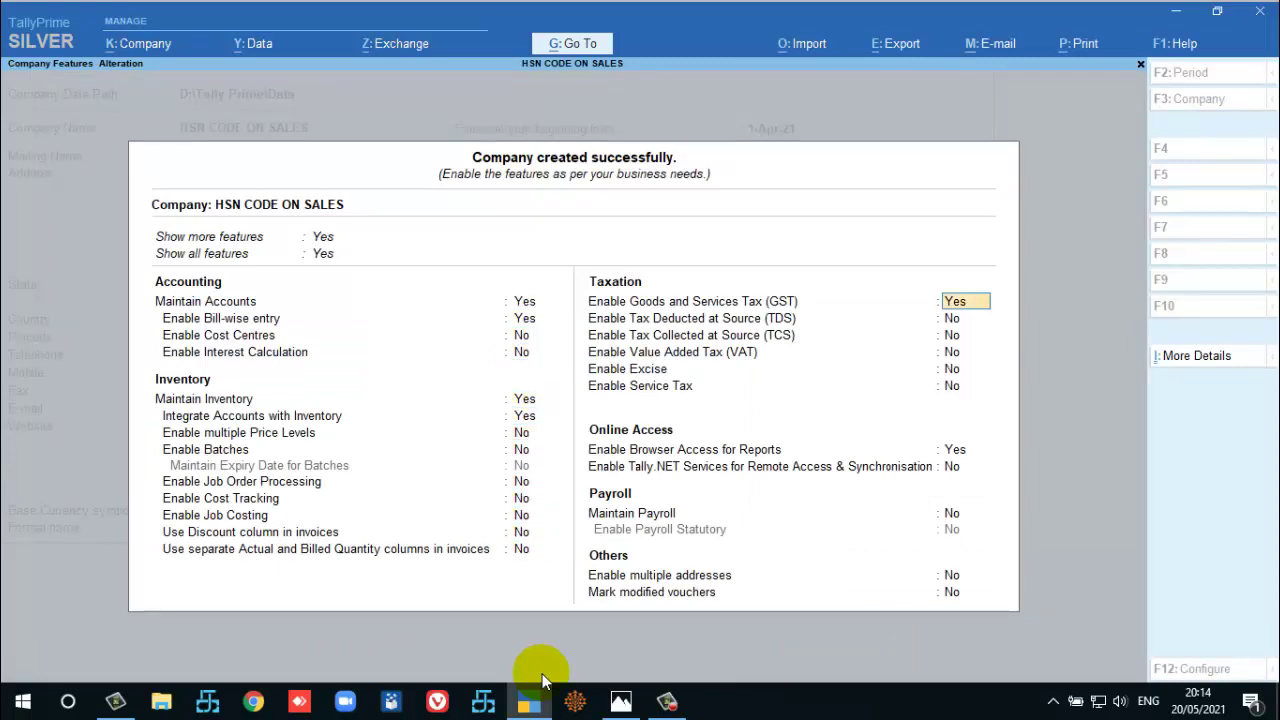
pyautogui.press('Return')
pyautogui.hotkey('ctrl', 'a')
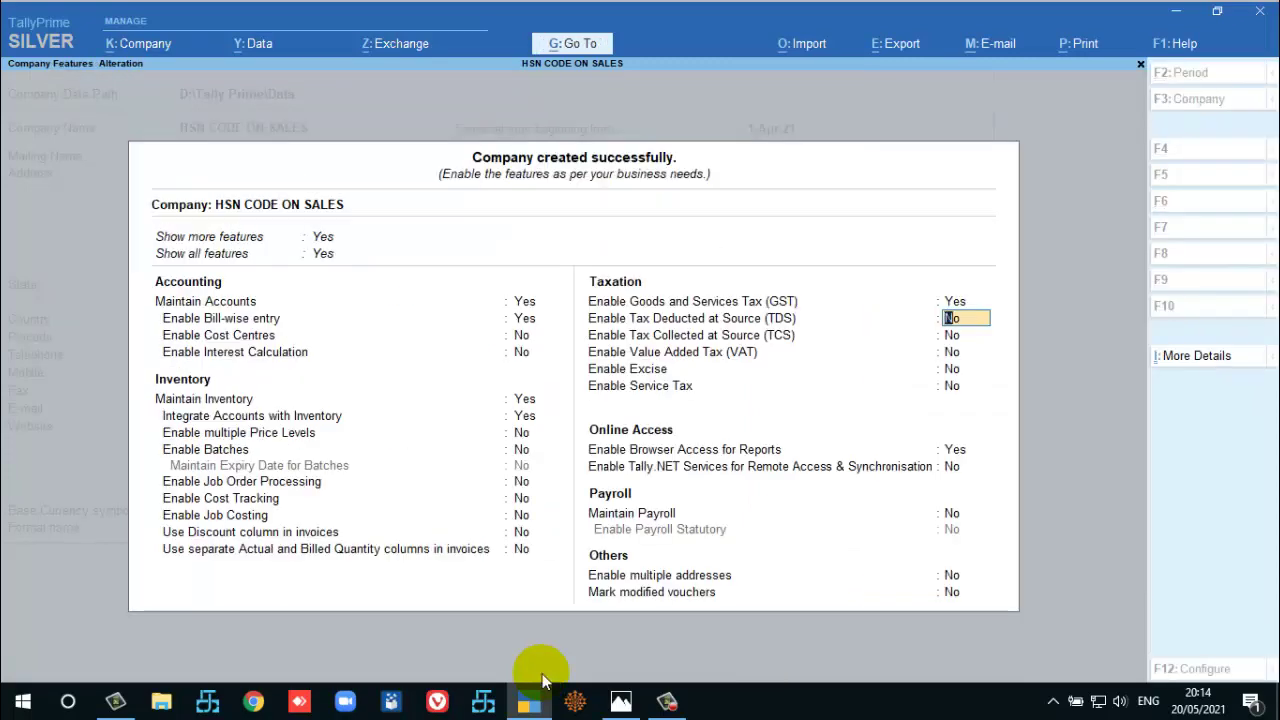
pyautogui.hotkey('ctrl', 'a')
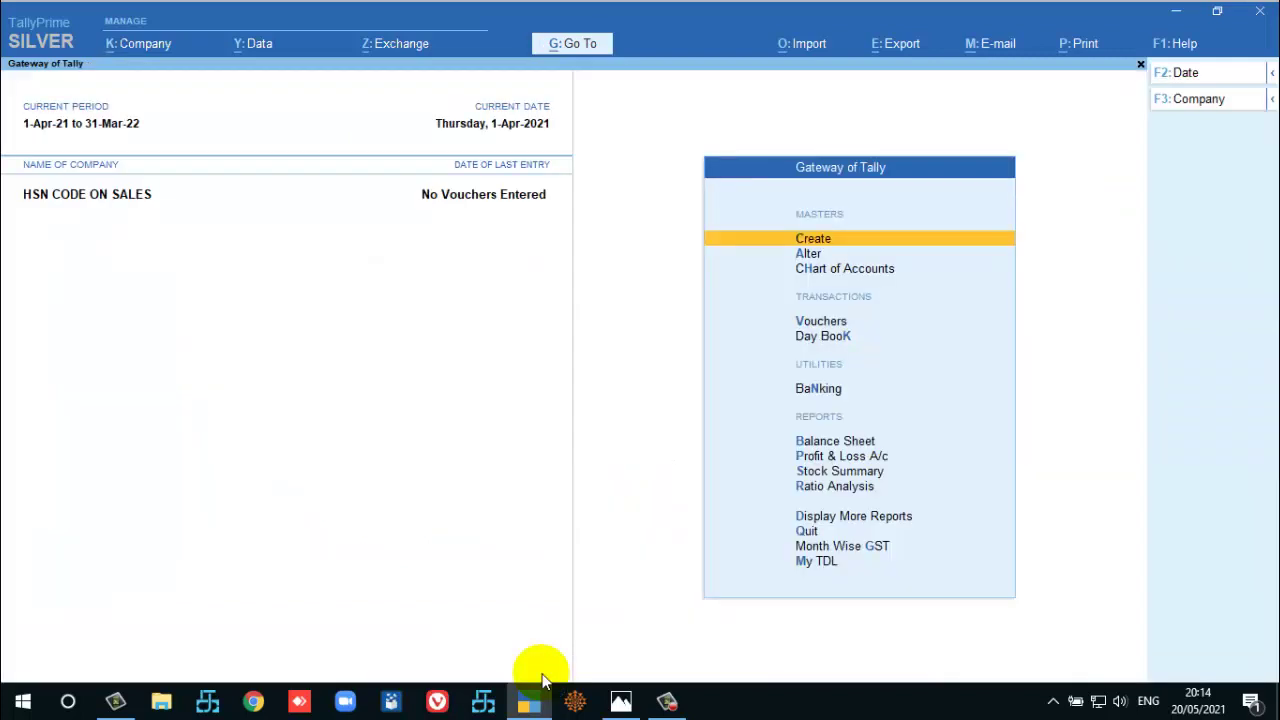
# Confirm in TDL Management that hsncode.txt is loaded.
pyautogui.hotkey('ctrl', 'alt', 't')
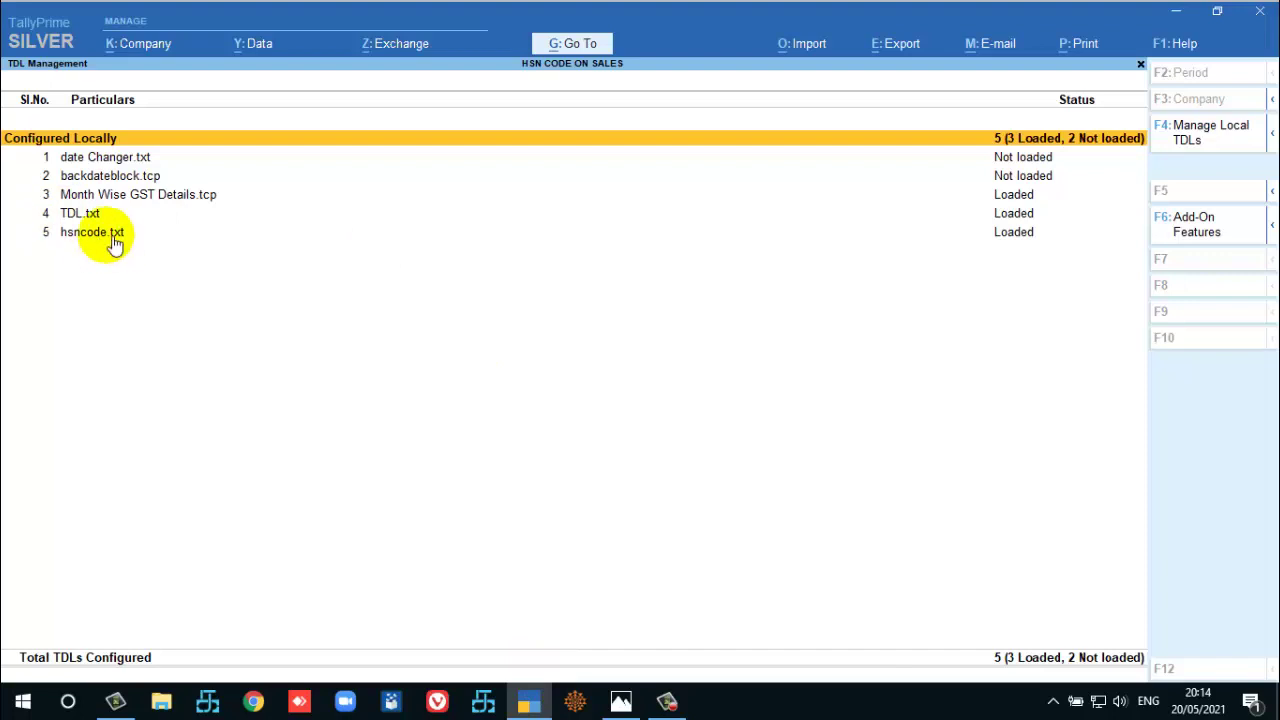
pyautogui.press('Down')
pyautogui.press('Down')
pyautogui.press('Down')
pyautogui.press('Down')
pyautogui.press('Down')
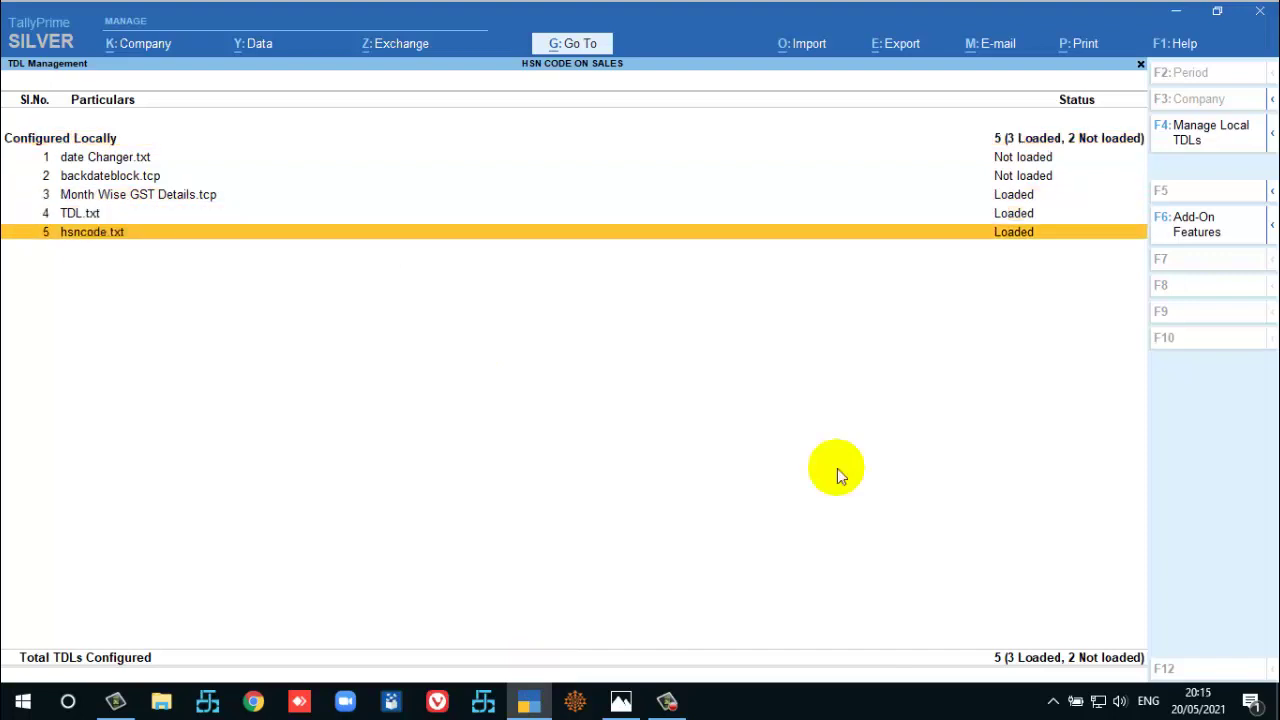
pyautogui.press('Escape')
# Open master creation from Gateway of Tally and highlight Ledger.
pyautogui.press('Down')
pyautogui.press('Down')
pyautogui.press('Up')
pyautogui.press('Up')
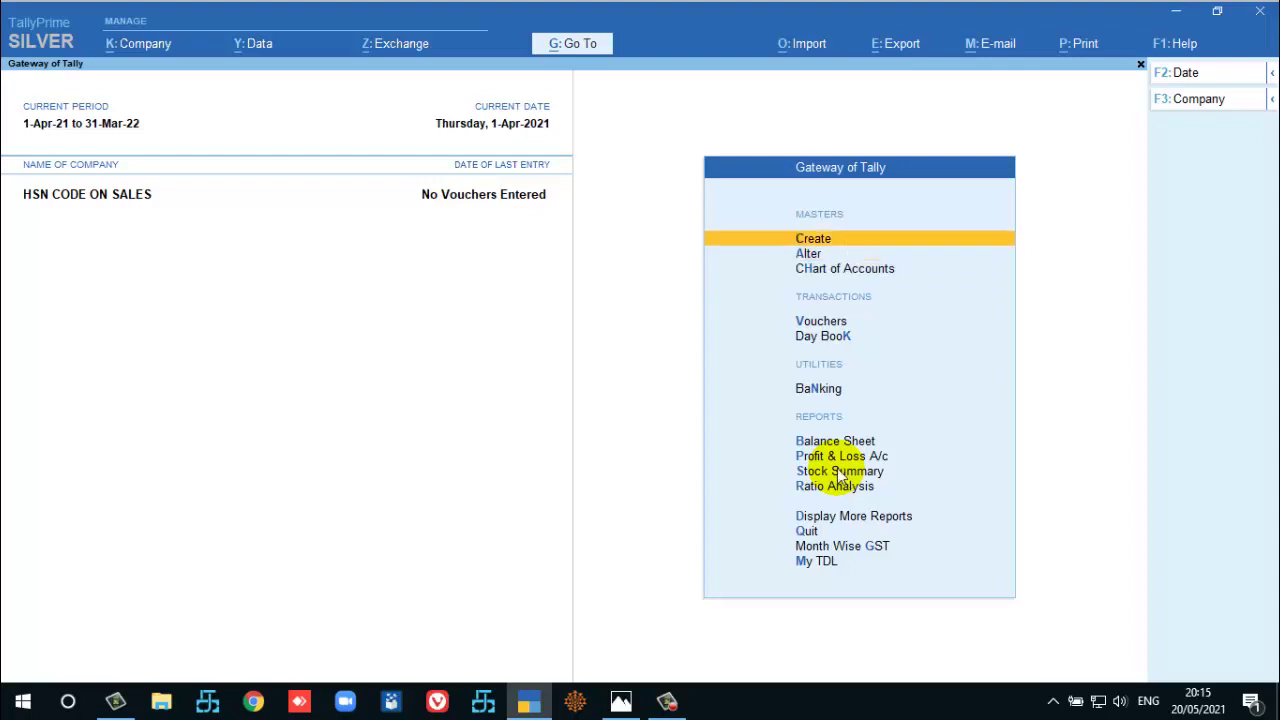
pyautogui.press('Return')
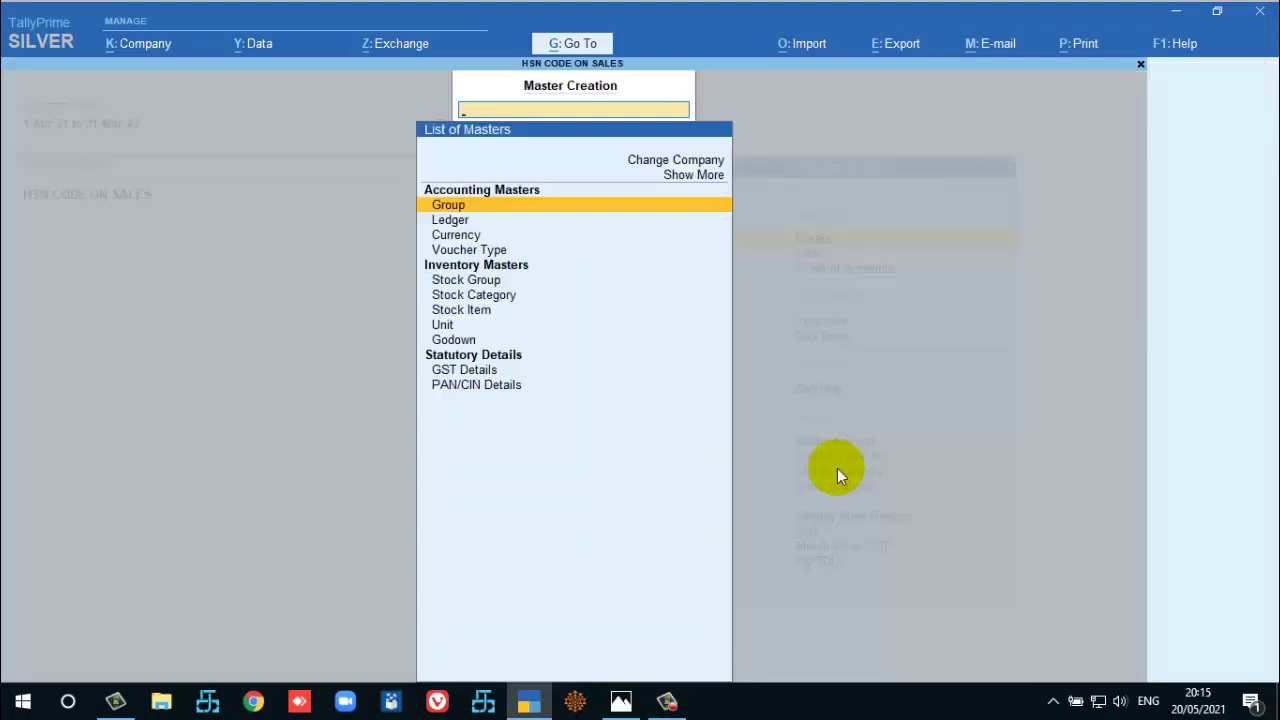
pyautogui.press('Down')
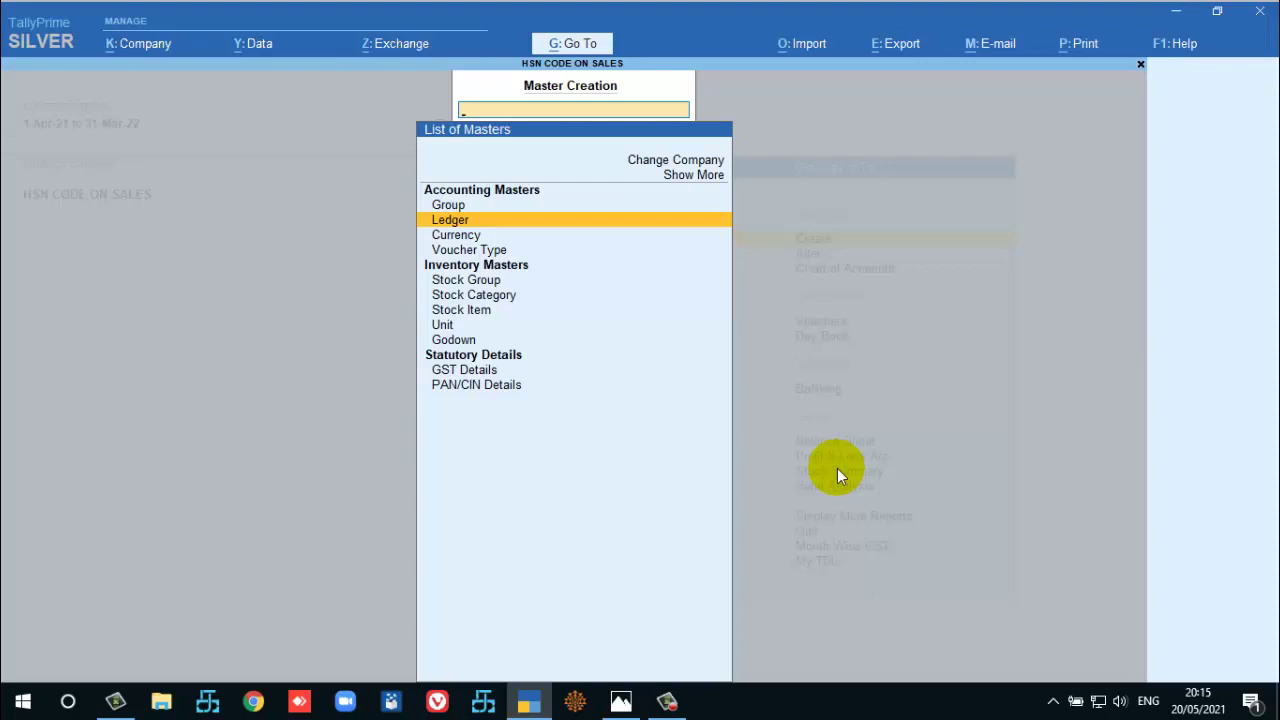
# Create the SALES ledger under Sales Accounts with type of supply Goods.
pyautogui.press('Return')
pyautogui.write('SALES')
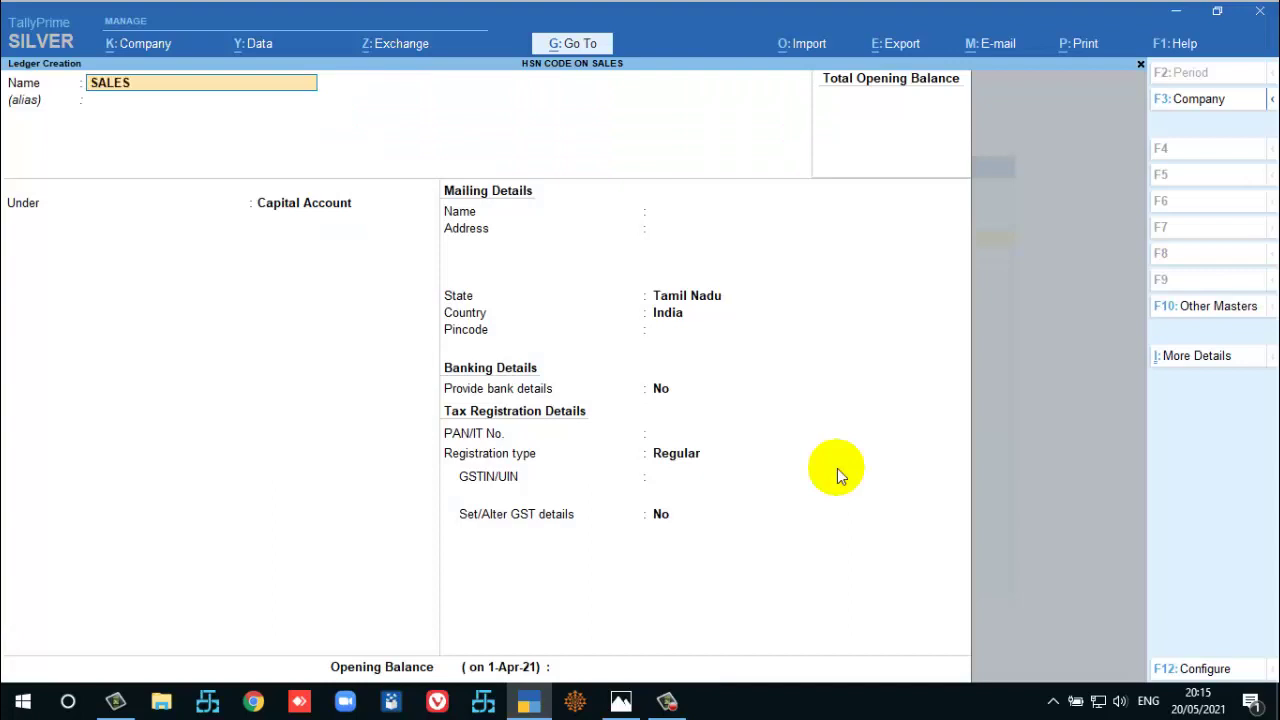
pyautogui.press('Return')
pyautogui.write('SALES')
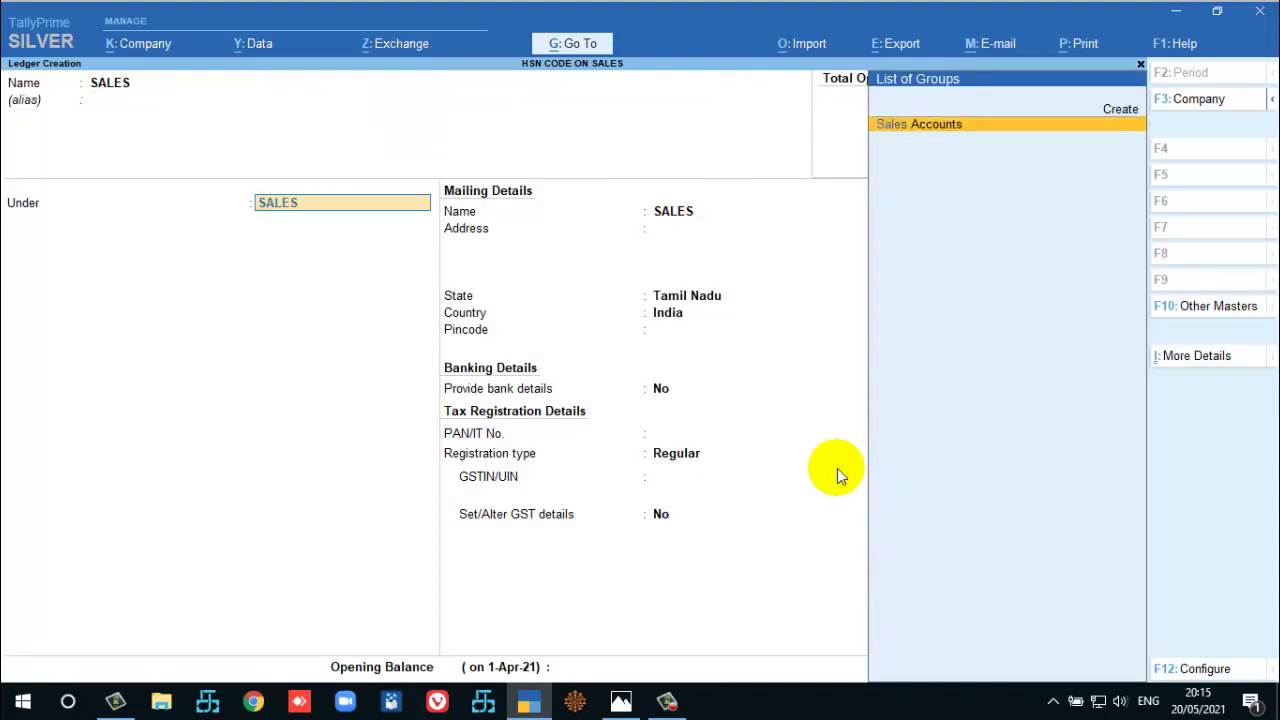
pyautogui.press('Return')
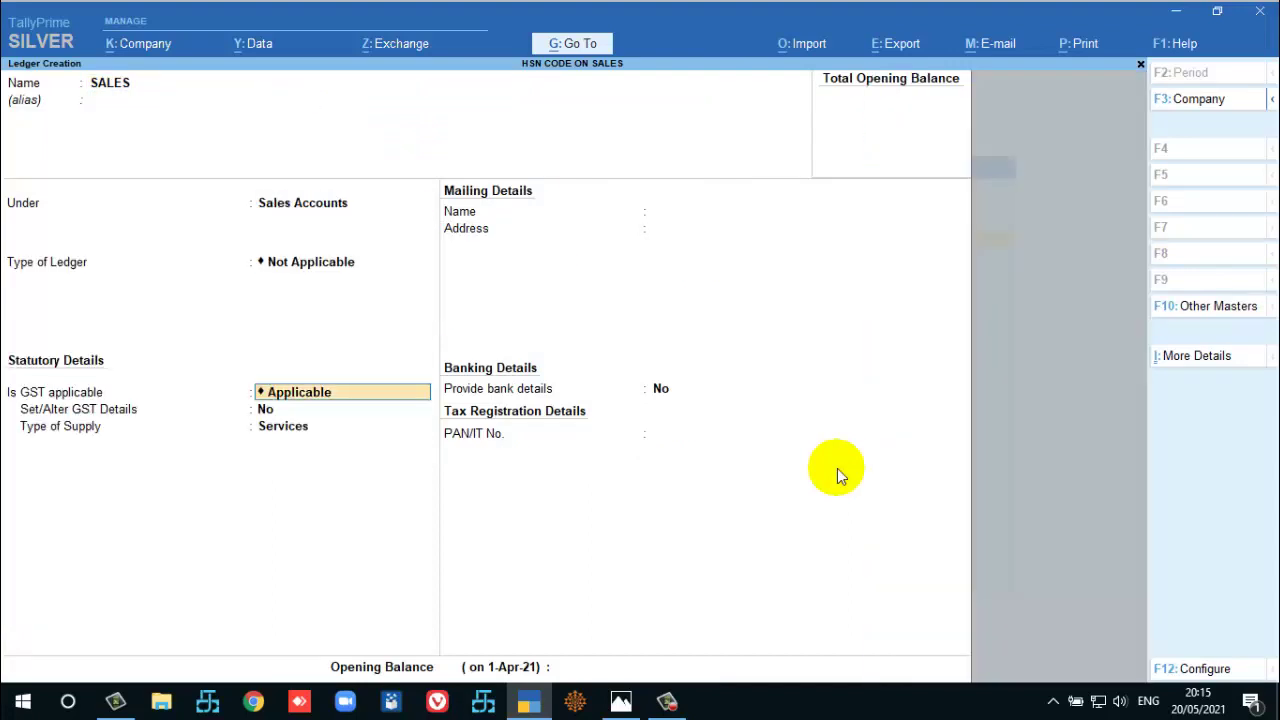
pyautogui.press('Return')
pyautogui.press('Return')
pyautogui.press('Return')
pyautogui.press('BackSpace')
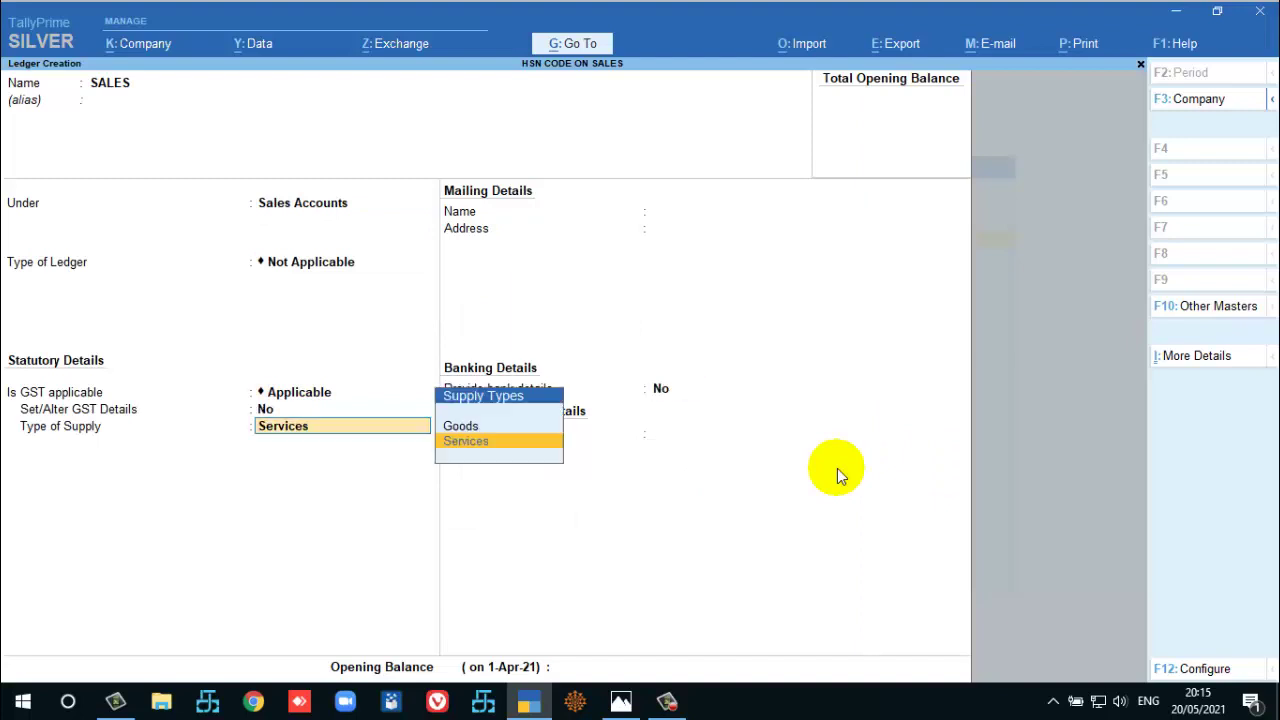
pyautogui.press('Up')
pyautogui.press('Return')
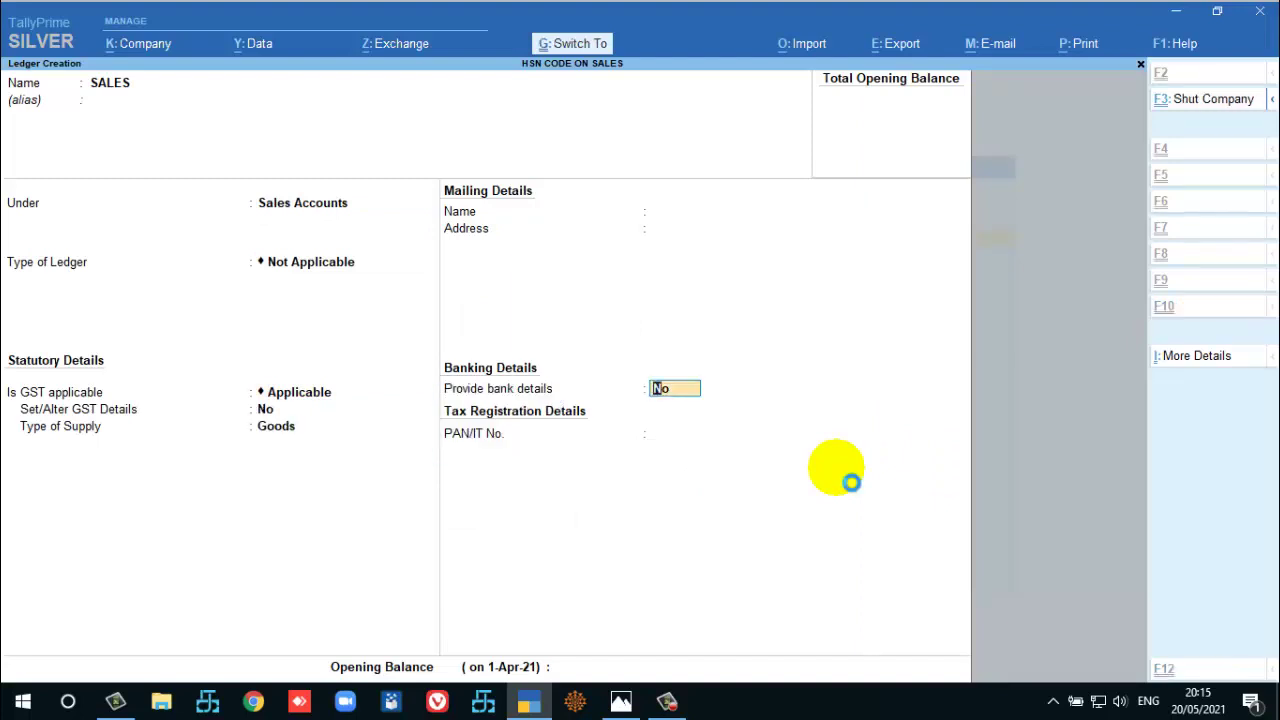
pyautogui.hotkey('ctrl', 'a')
# Create the CGST ledger under Duties & Taxes with duty type GST and Central Tax.
pyautogui.write('CGST')
pyautogui.press('Return')
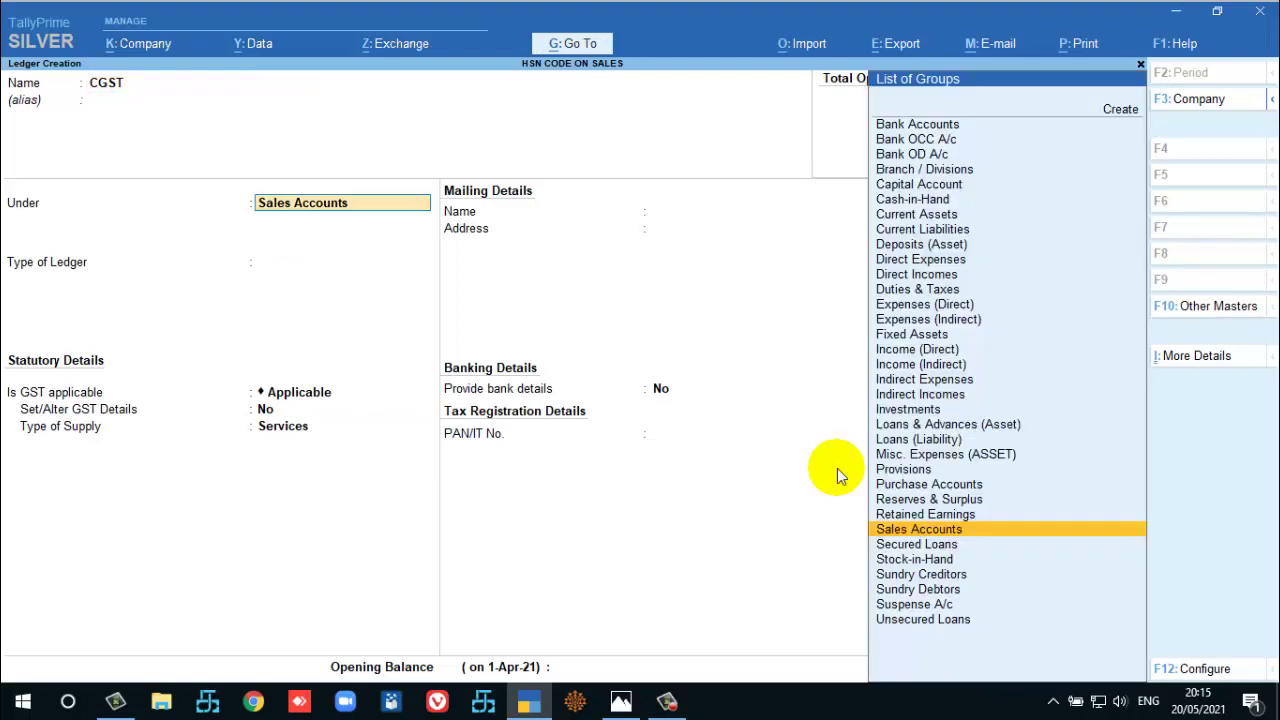
pyautogui.write('dut')
pyautogui.press('Return')
pyautogui.press('Up')
pyautogui.press('Return')
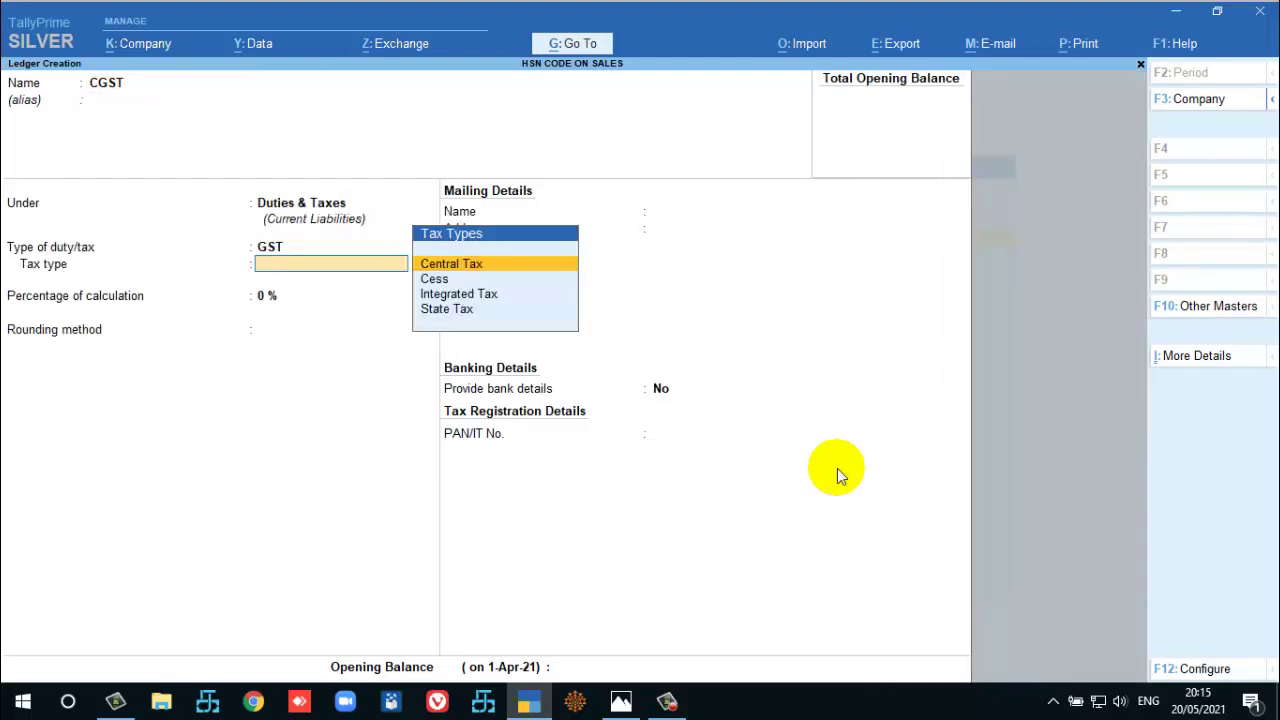
pyautogui.press('Return')
pyautogui.hotkey('ctrl', 'a')
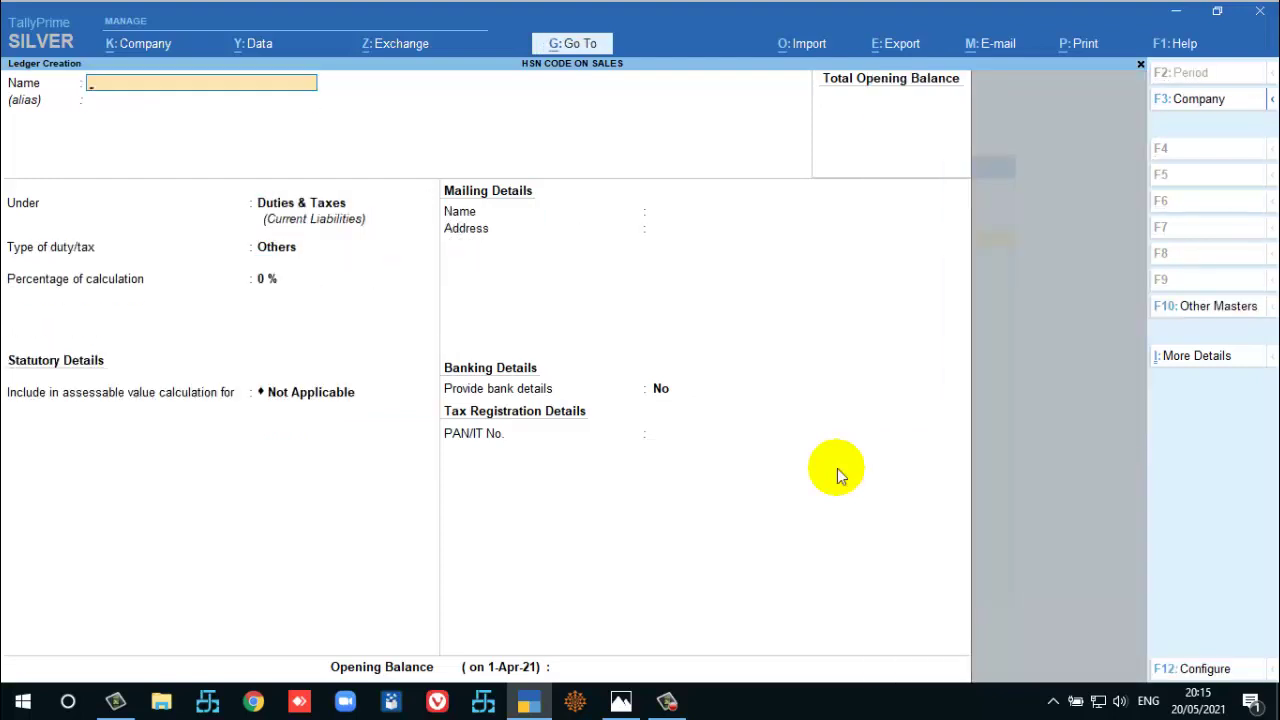
# Create the SGST ledger under Duties & Taxes as GST State Tax.
pyautogui.write('SGST')
pyautogui.press('Return')
pyautogui.press('Return')
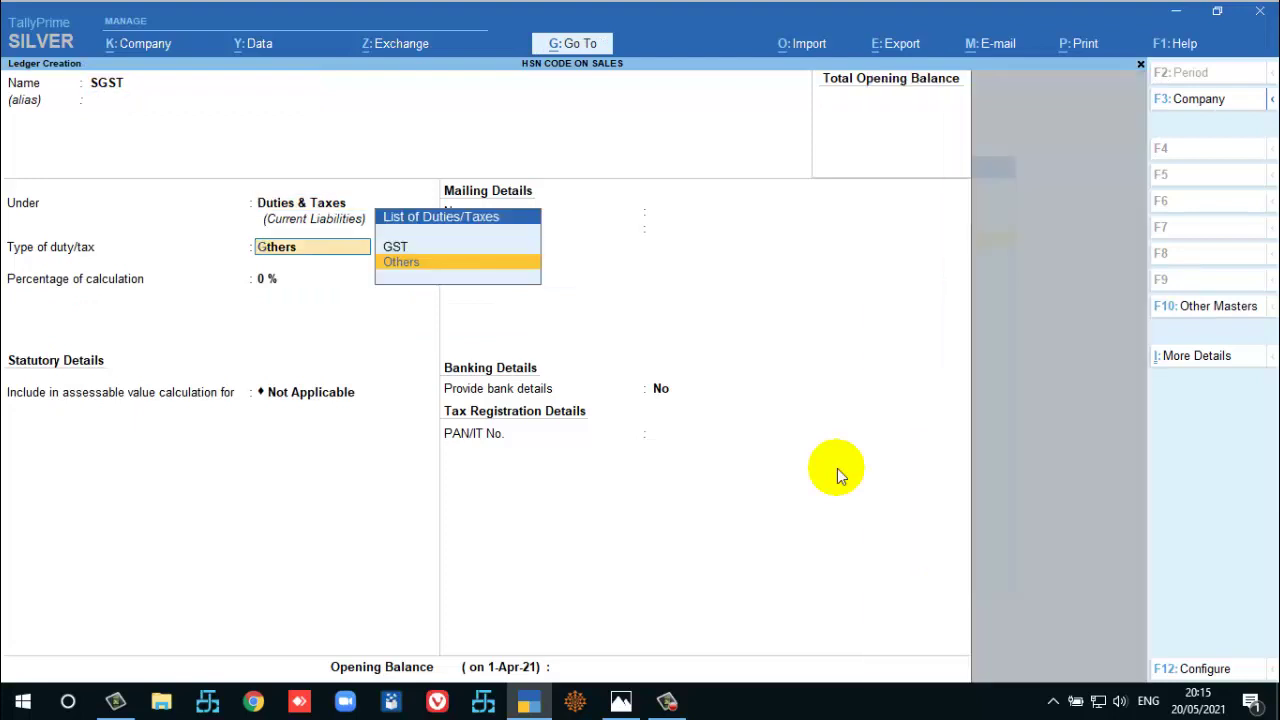
pyautogui.press('Up')
pyautogui.press('Return')
pyautogui.write('st')
# Create the IGST ledger under Duties & Taxes as Integrated Tax.
pyautogui.press('Return')
pyautogui.hotkey('ctrl', 'a')
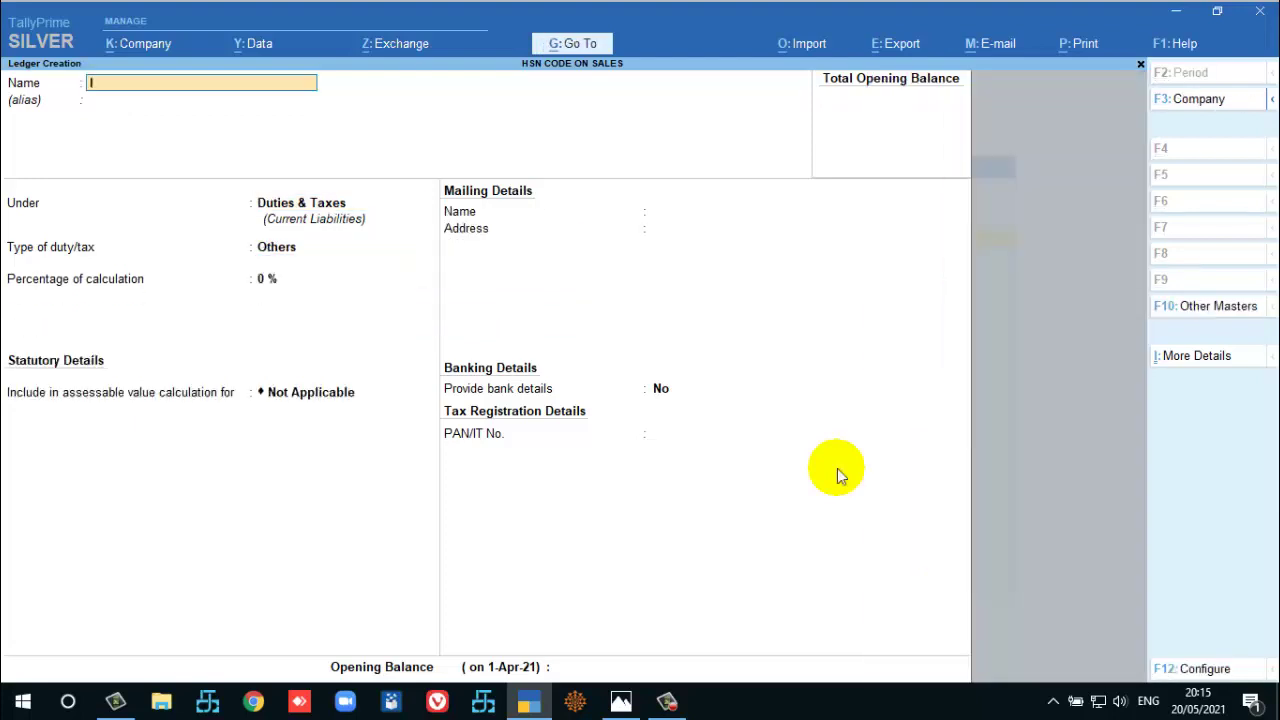
pyautogui.write('IGST')
pyautogui.press('Return')
pyautogui.press('Return')
pyautogui.press('Return')
pyautogui.write('i')
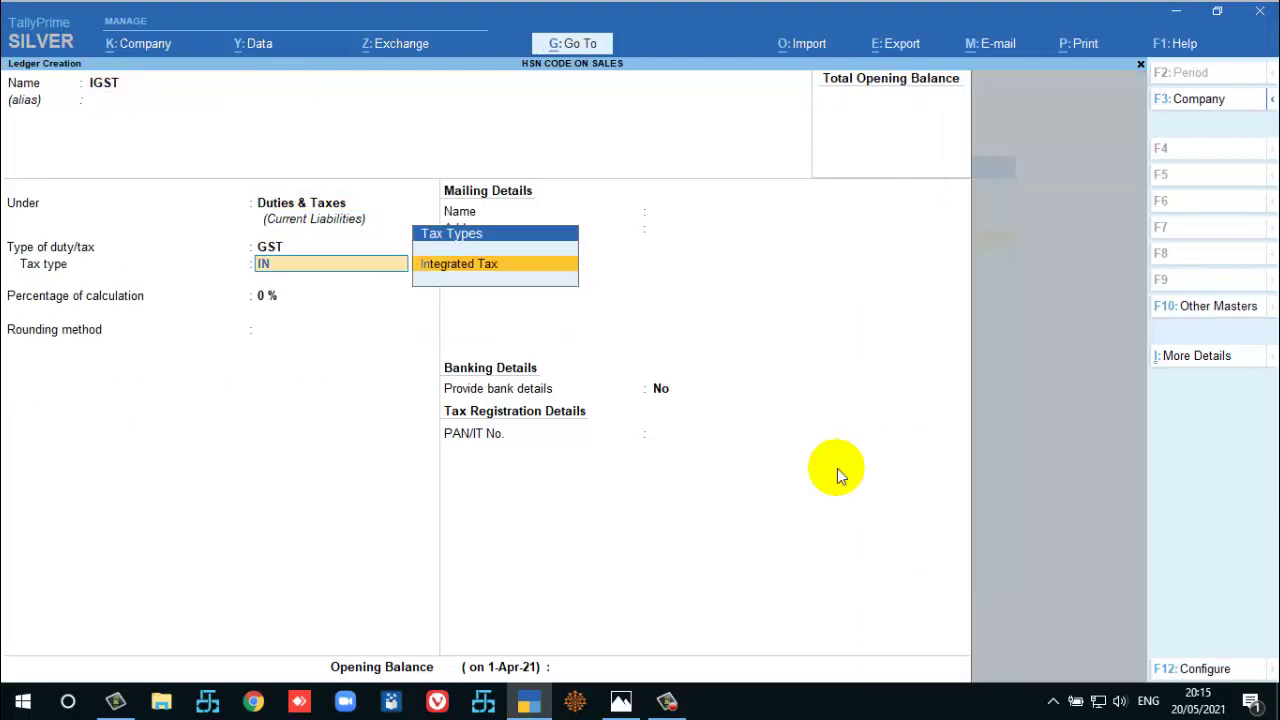
pyautogui.press('Return')
pyautogui.hotkey('ctrl', 'a')
# Create the Rounded Off ledger under Indirect Expenses for invoice rounding with Normal Rounding.
pyautogui.write('Roun')
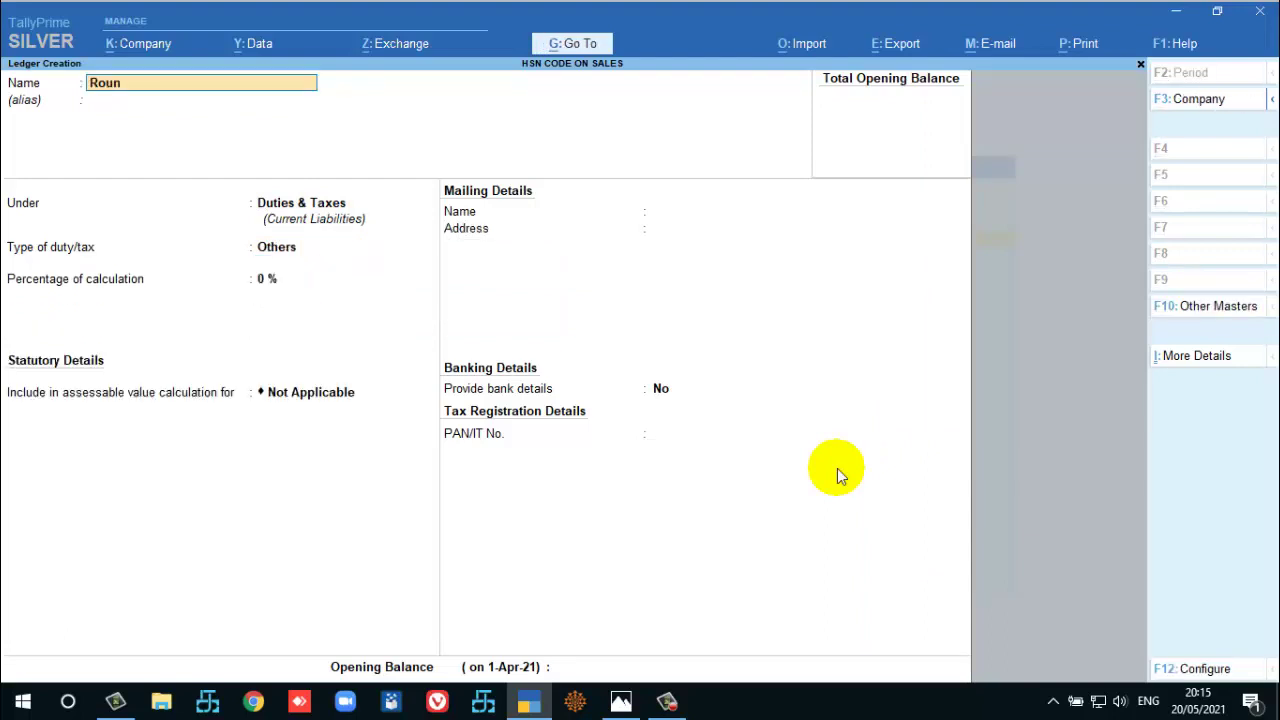
pyautogui.write('ded Off')
pyautogui.press('Return')
pyautogui.write('Di')
pyautogui.press('BackSpace')
pyautogui.press('BackSpace')
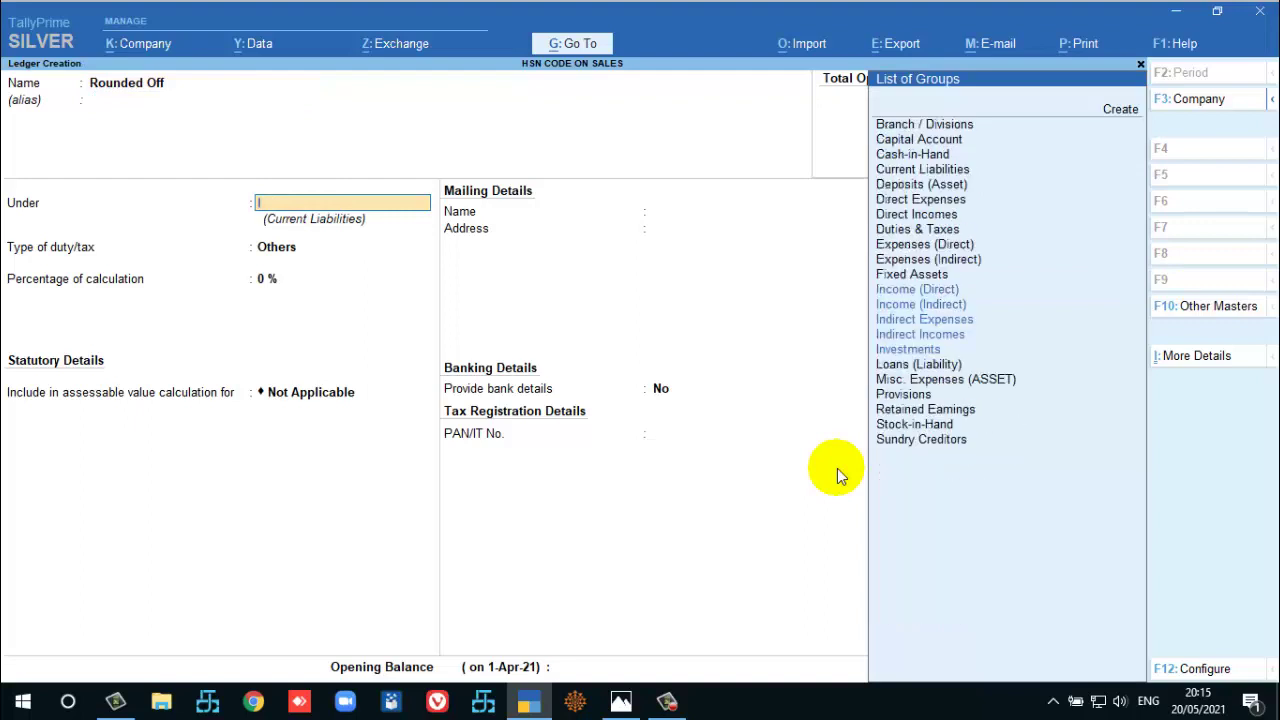
pyautogui.write('Indire')
pyautogui.press('Return')
pyautogui.press('Return')
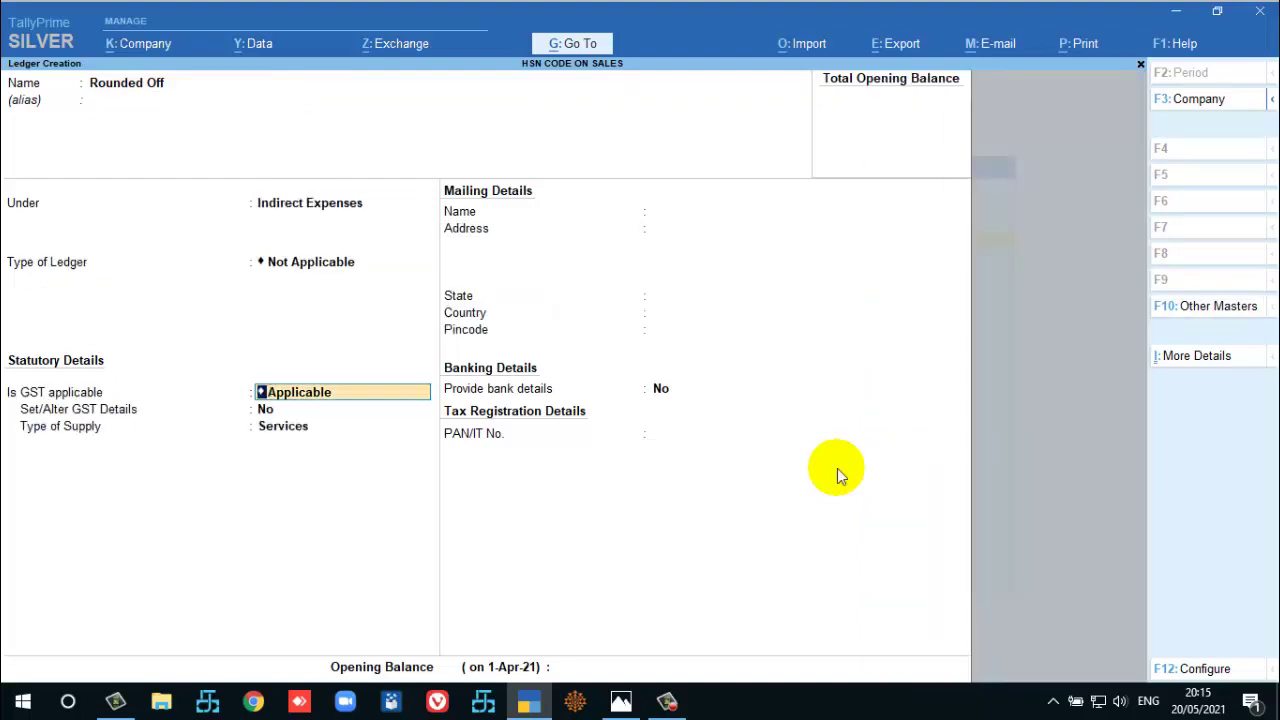
pyautogui.press('BackSpace')
pyautogui.press('Down')
pyautogui.press('Down')
pyautogui.press('Return')
pyautogui.press('Return')
pyautogui.press('Return')
pyautogui.press('Return')
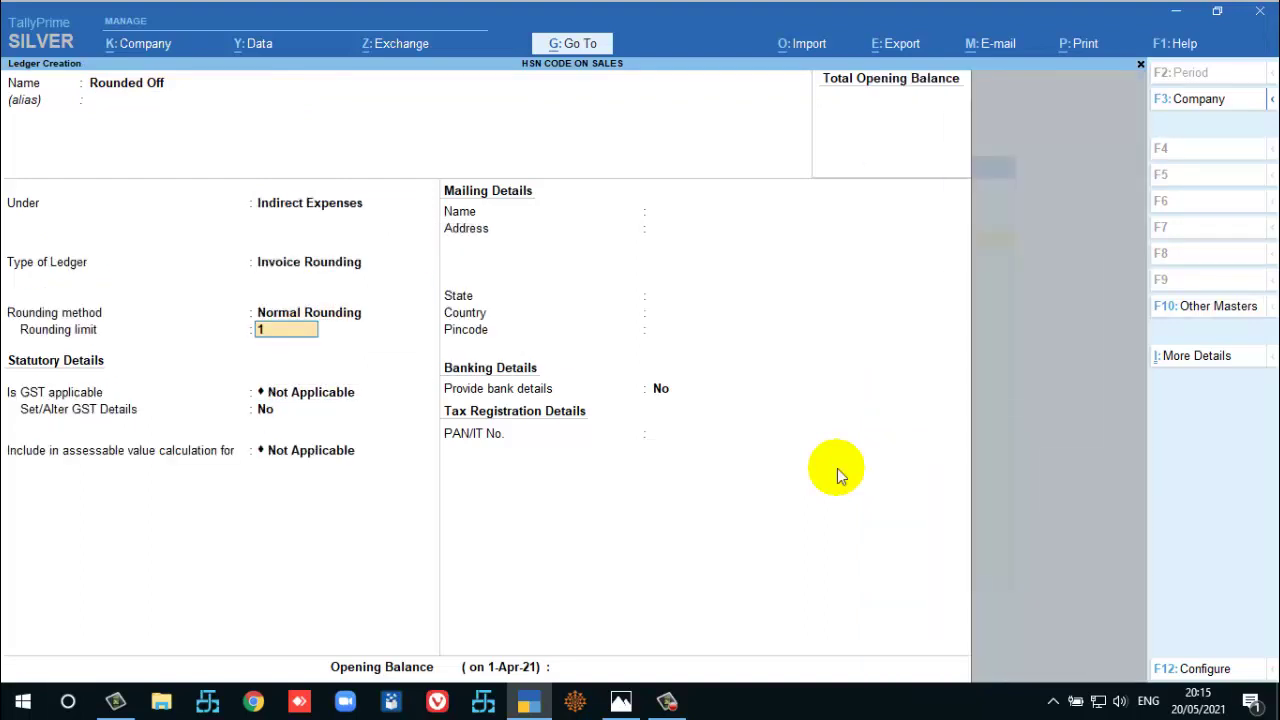
pyautogui.press('Return')
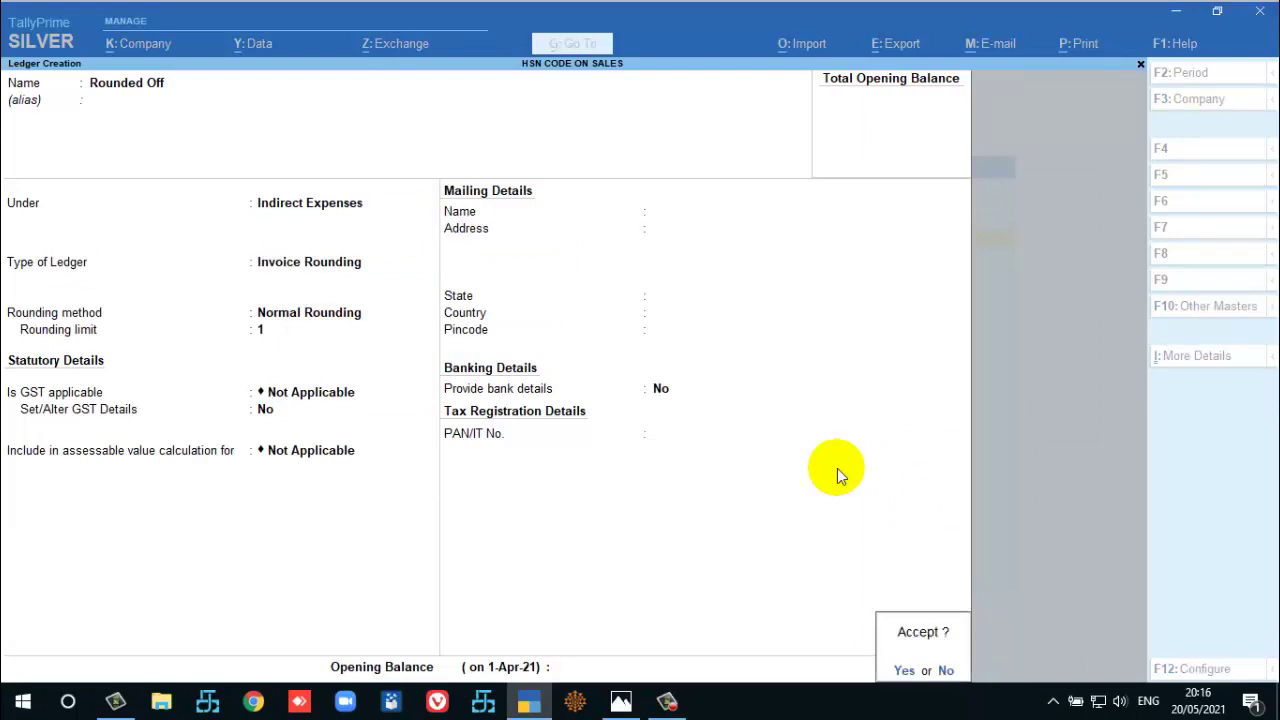
pyautogui.press('Return')
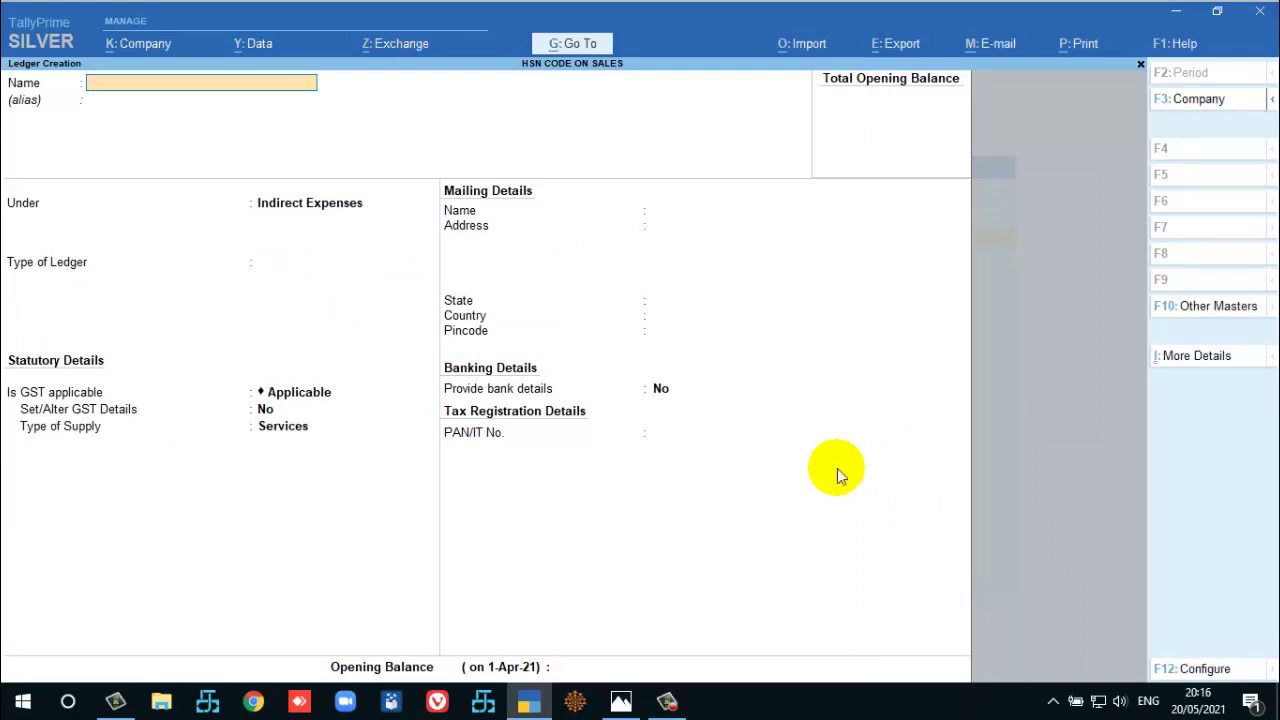
# Create the TN DEBTORS ledger under Sundry Debtors with its GSTIN.
pyautogui.write('Tn DEBTORS')
pyautogui.press('Return')
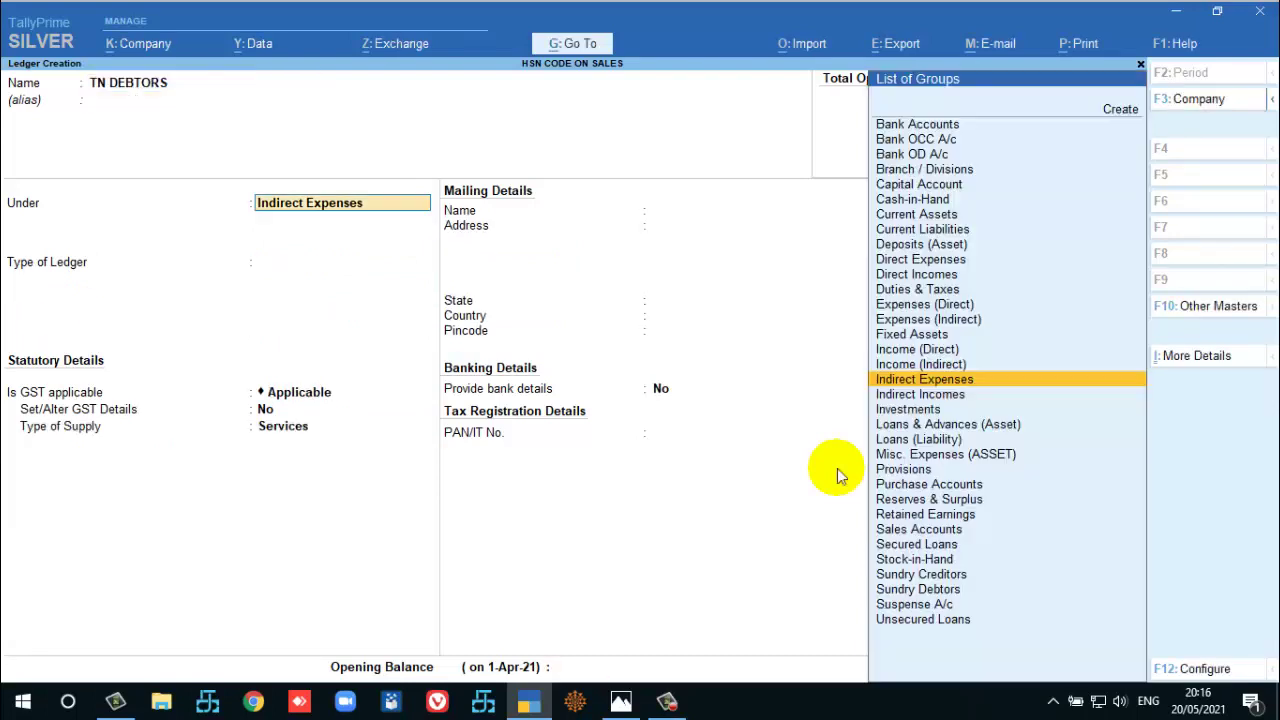
pyautogui.write('SUND')
pyautogui.press('Down')
pyautogui.press('Return')
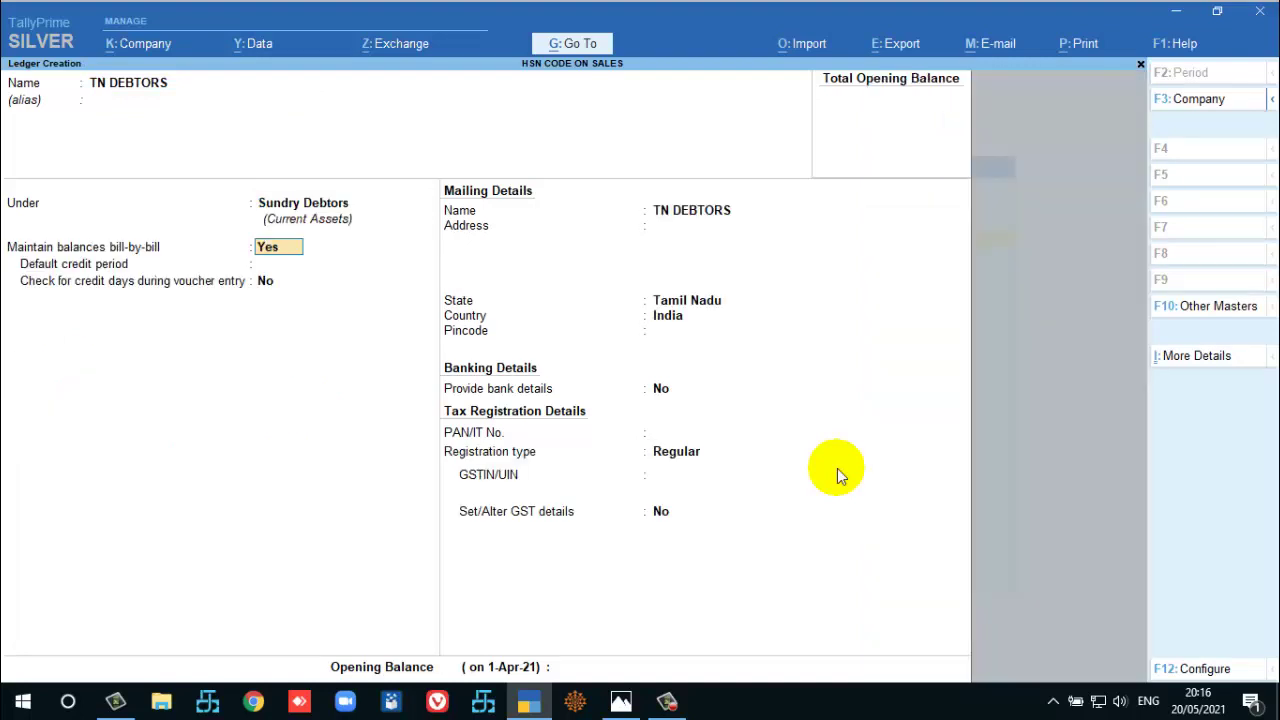
pyautogui.press('Return')
pyautogui.press('Return')
pyautogui.press('Return')
pyautogui.press('Return')
pyautogui.press('Return')
pyautogui.press('Return')
pyautogui.press('Return')
pyautogui.press('Return')
pyautogui.press('Return')
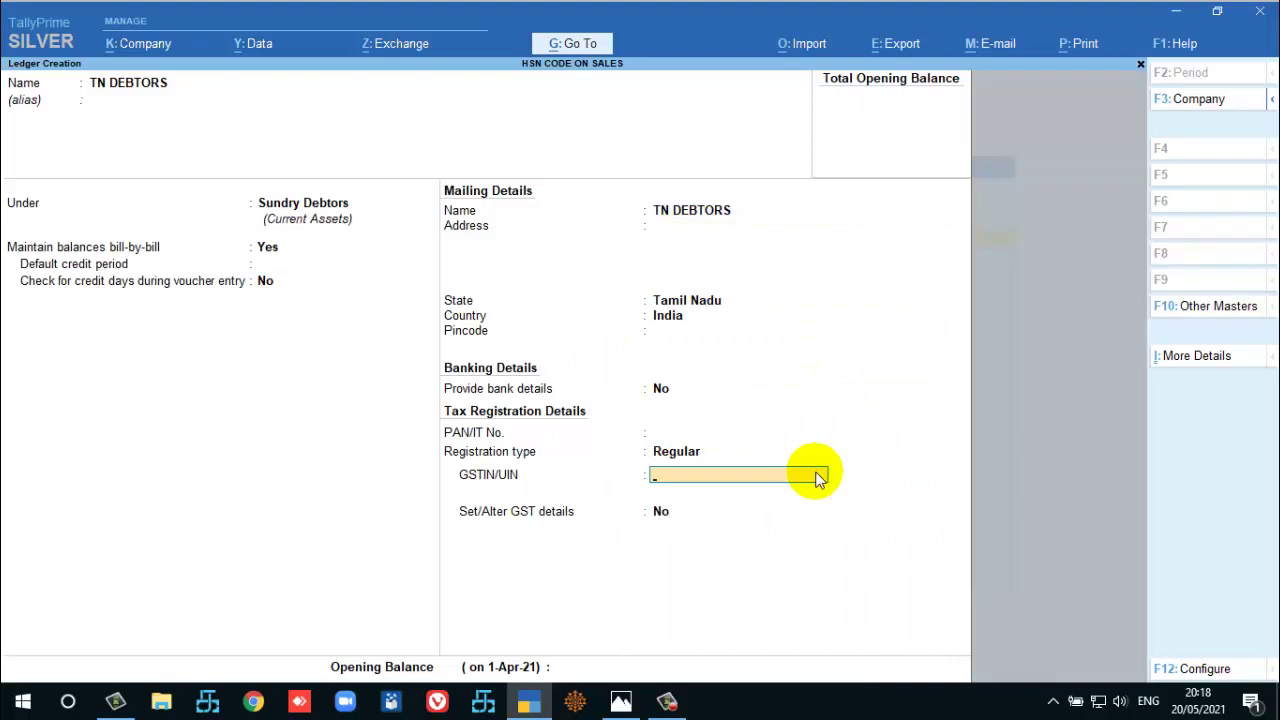
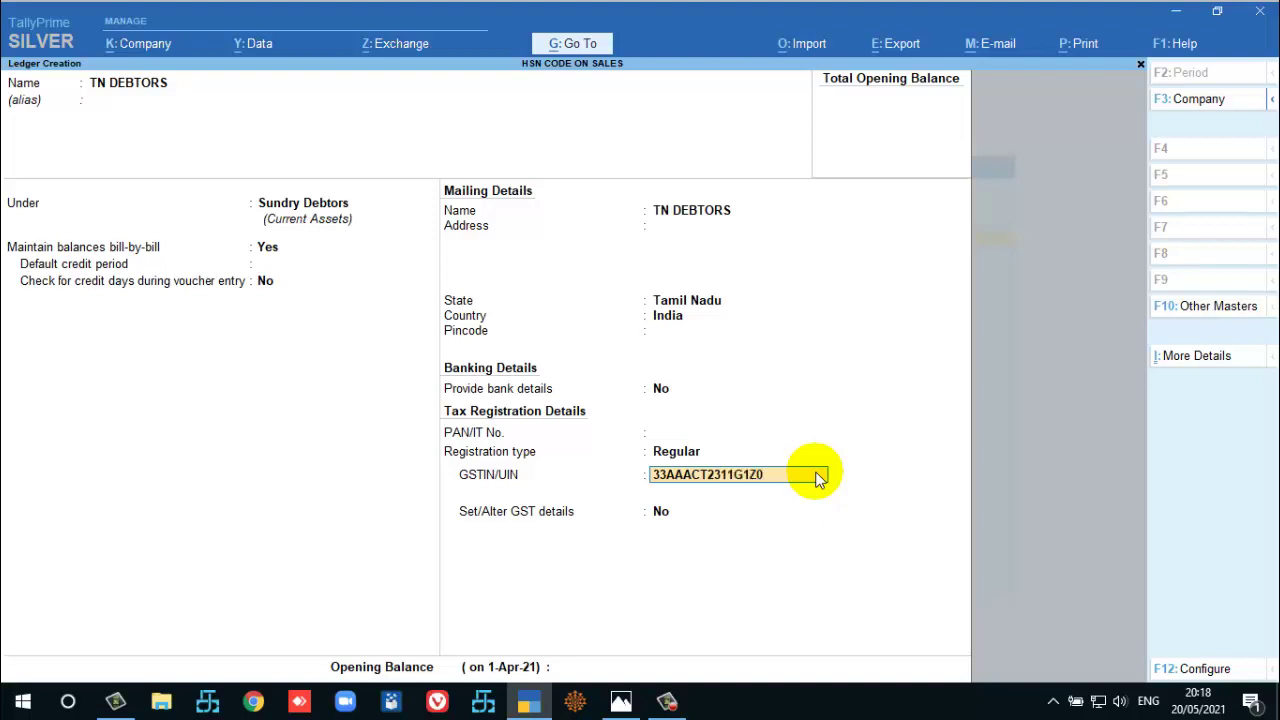
pyautogui.press('Return')
pyautogui.press('Return')
pyautogui.press('Return')
pyautogui.press('Return')
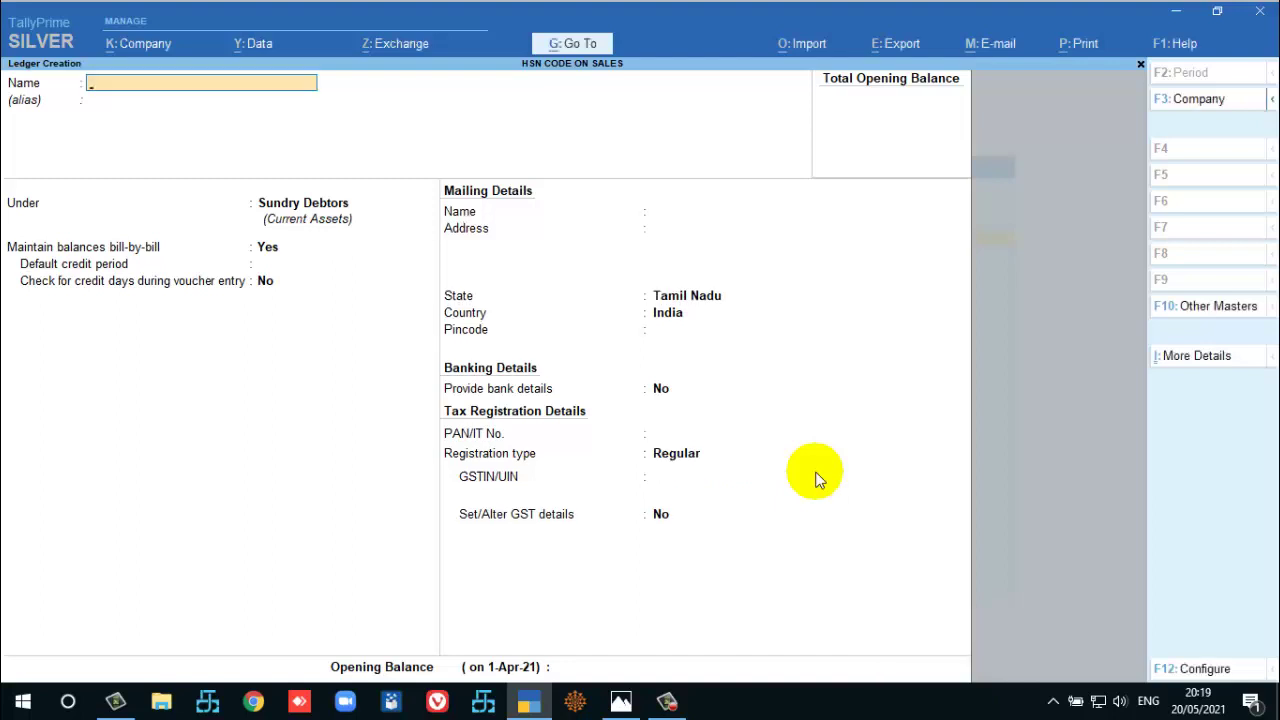
# Create GUJARAT DEBTORS under Sundry Debtors, state Gujarat, Regular registration with its GSTIN.
pyautogui.write('GUJARAT DEBTORS')
pyautogui.press('Return')
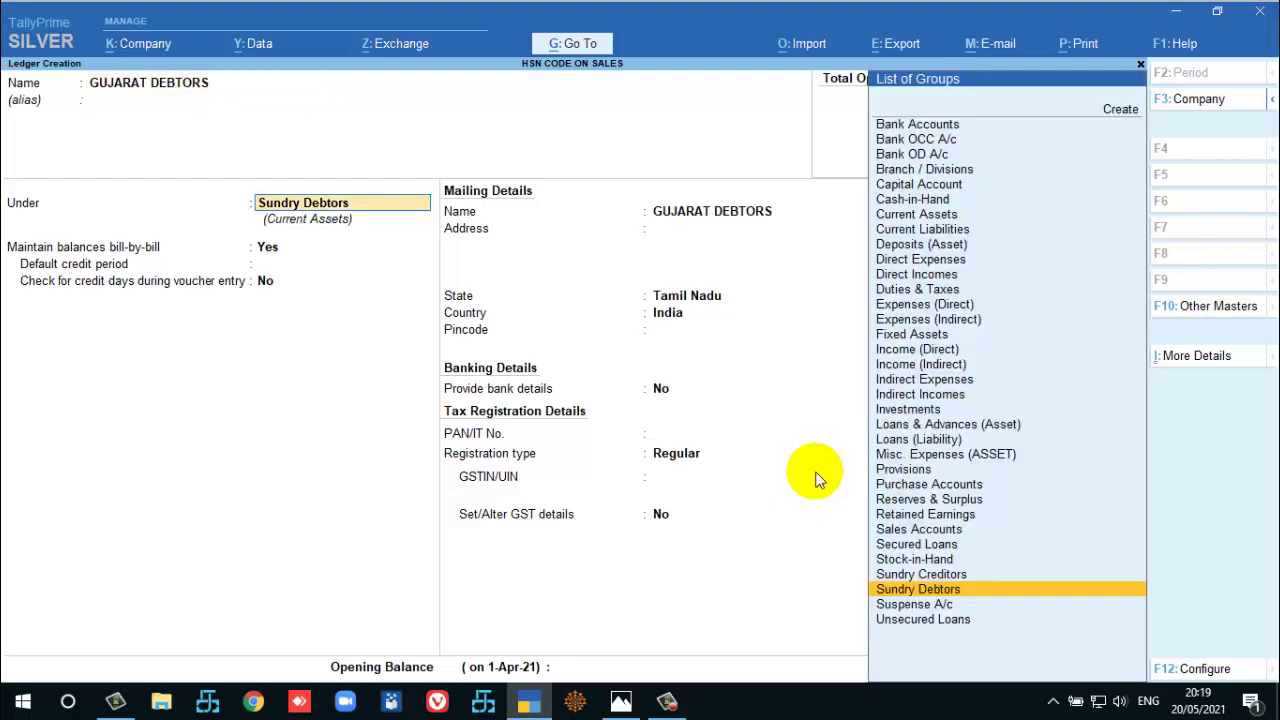
pyautogui.press('Return')
pyautogui.press('Return')
pyautogui.press('Return')
pyautogui.press('Return')
pyautogui.press('Return')
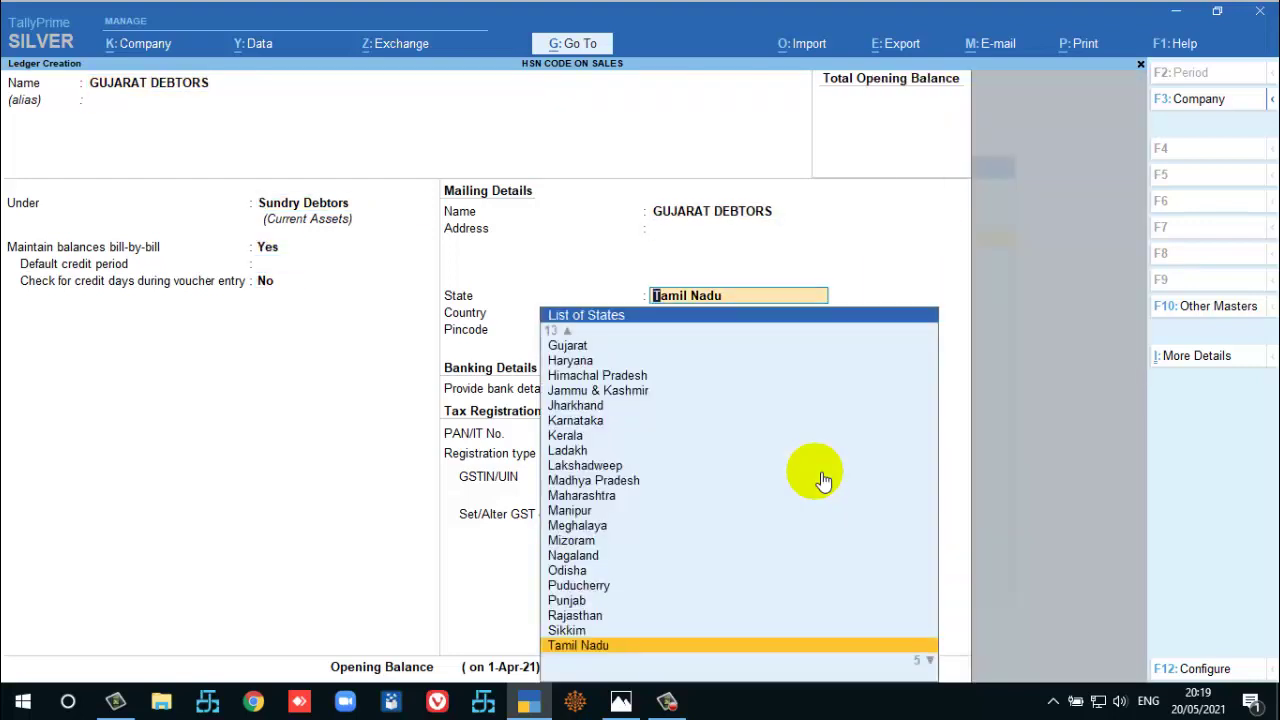
pyautogui.write('GUJ')
pyautogui.press('Return')
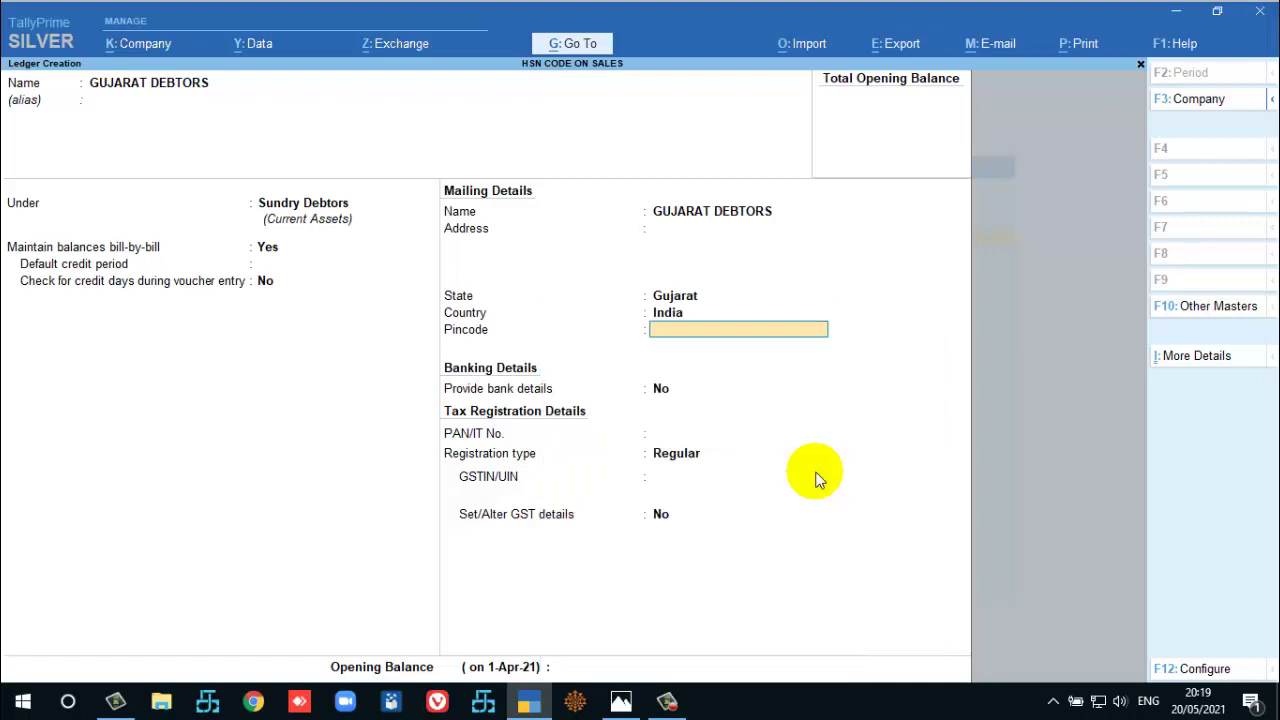
pyautogui.press('Return')
pyautogui.press('Return')
pyautogui.press('Return')
pyautogui.press('Return')
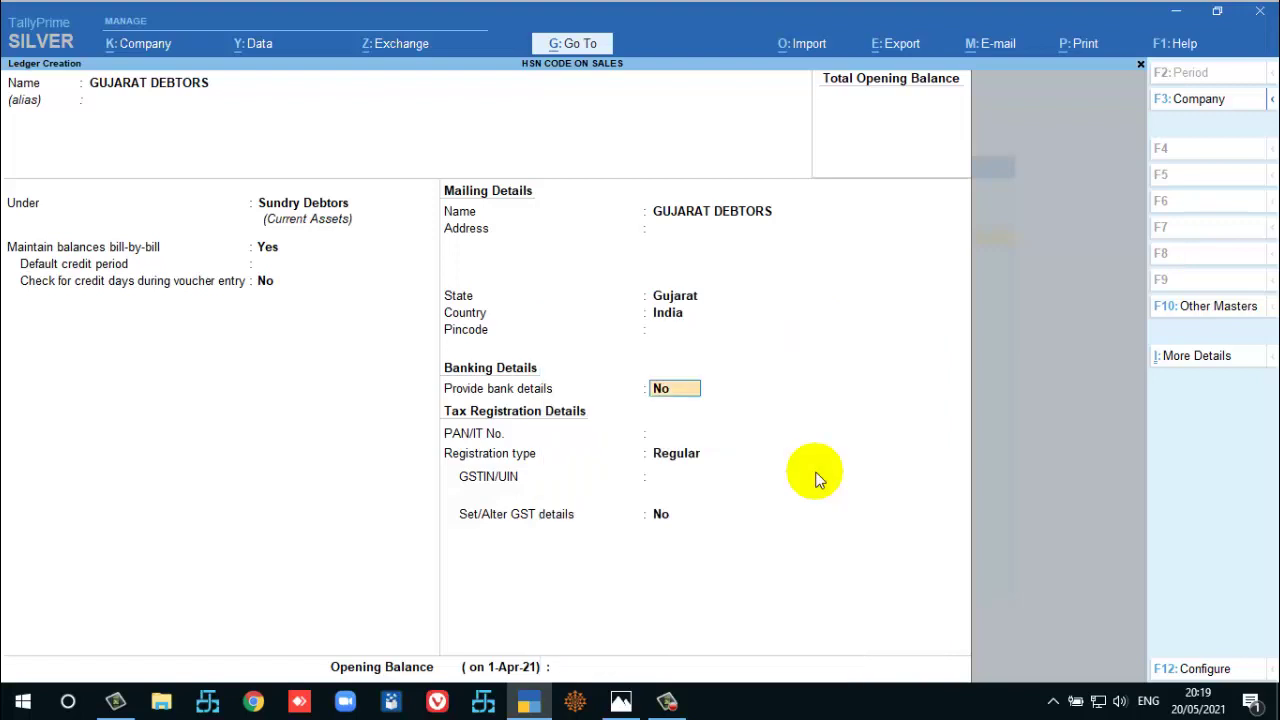
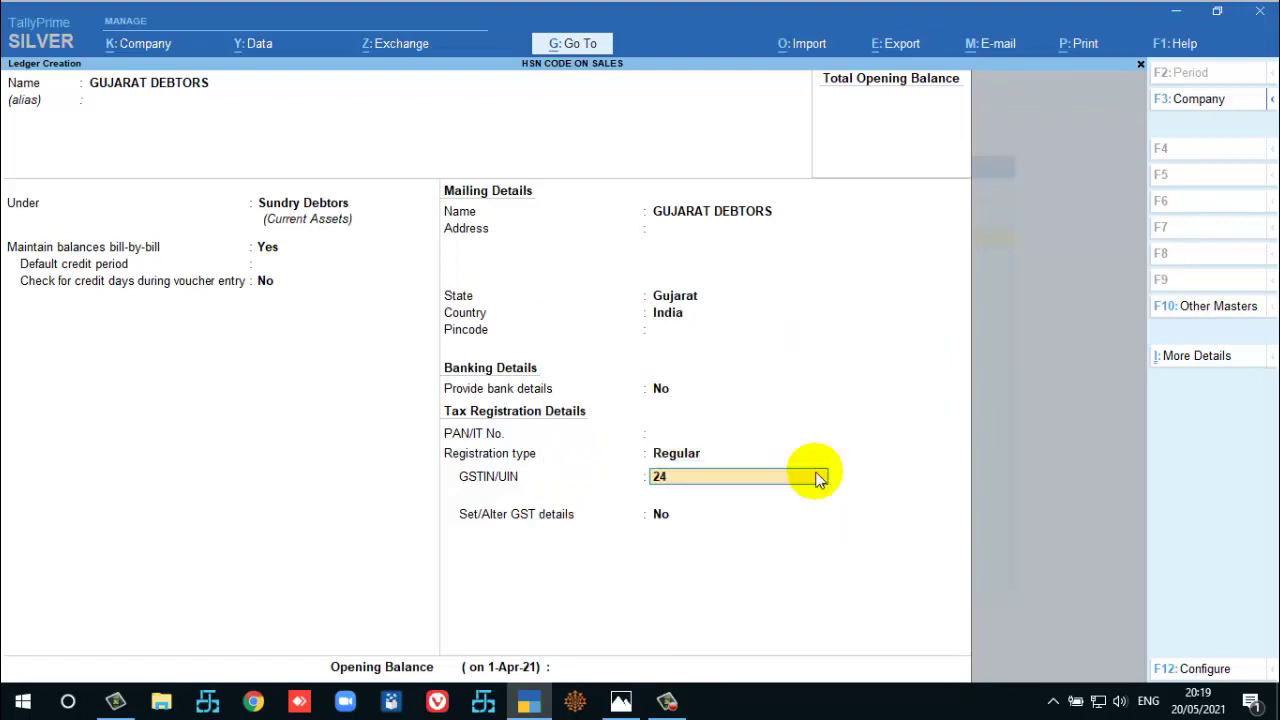
pyautogui.press('Return')
pyautogui.press('Return')
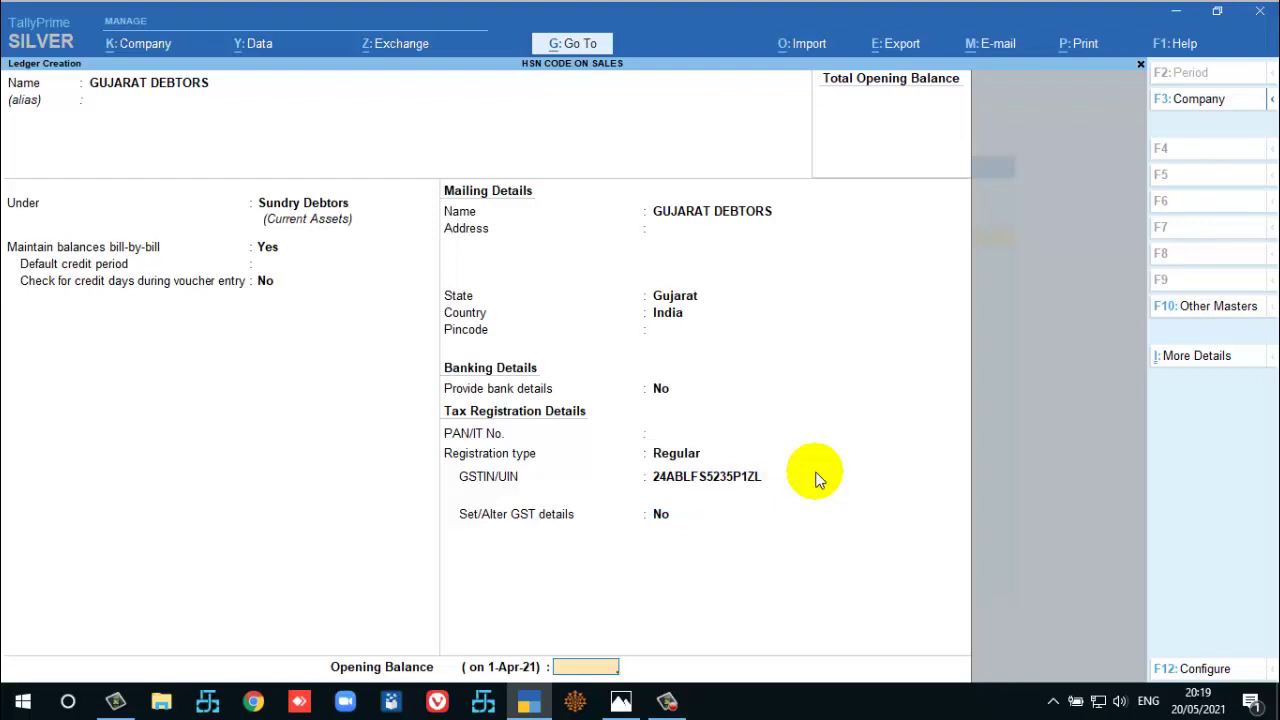
pyautogui.press('Return')
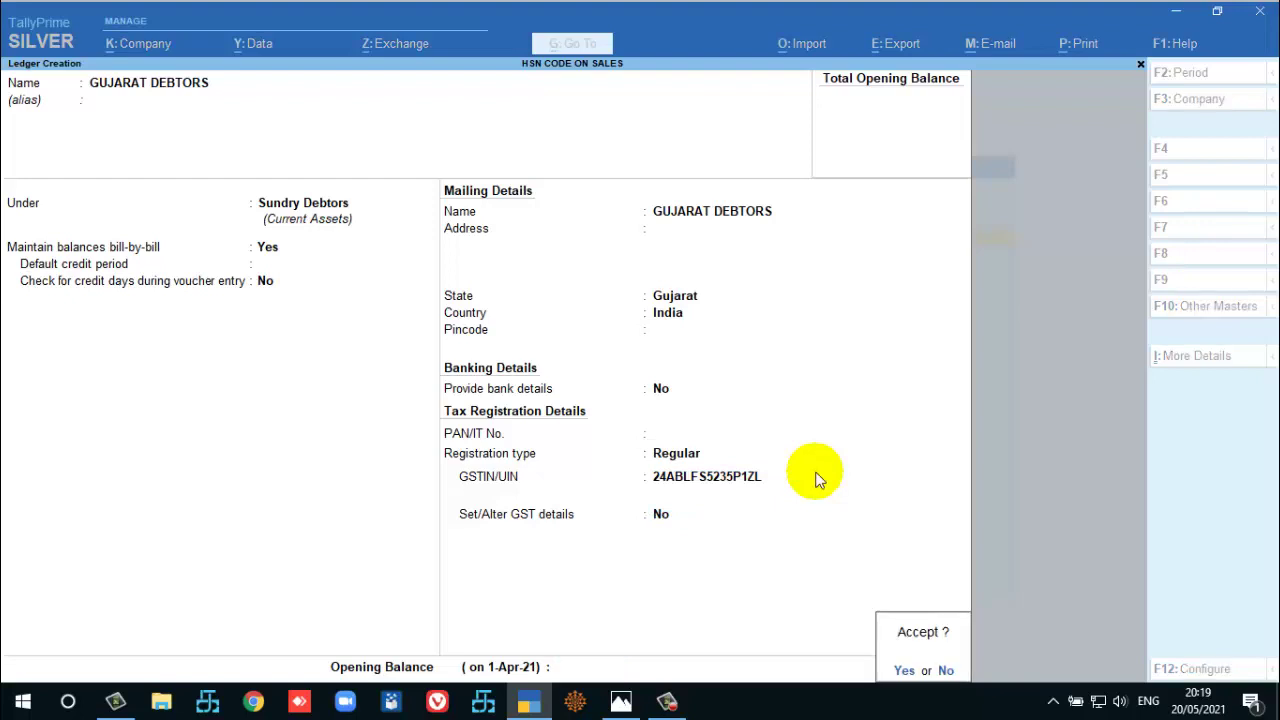
pyautogui.press('Return')
pyautogui.press('Escape')
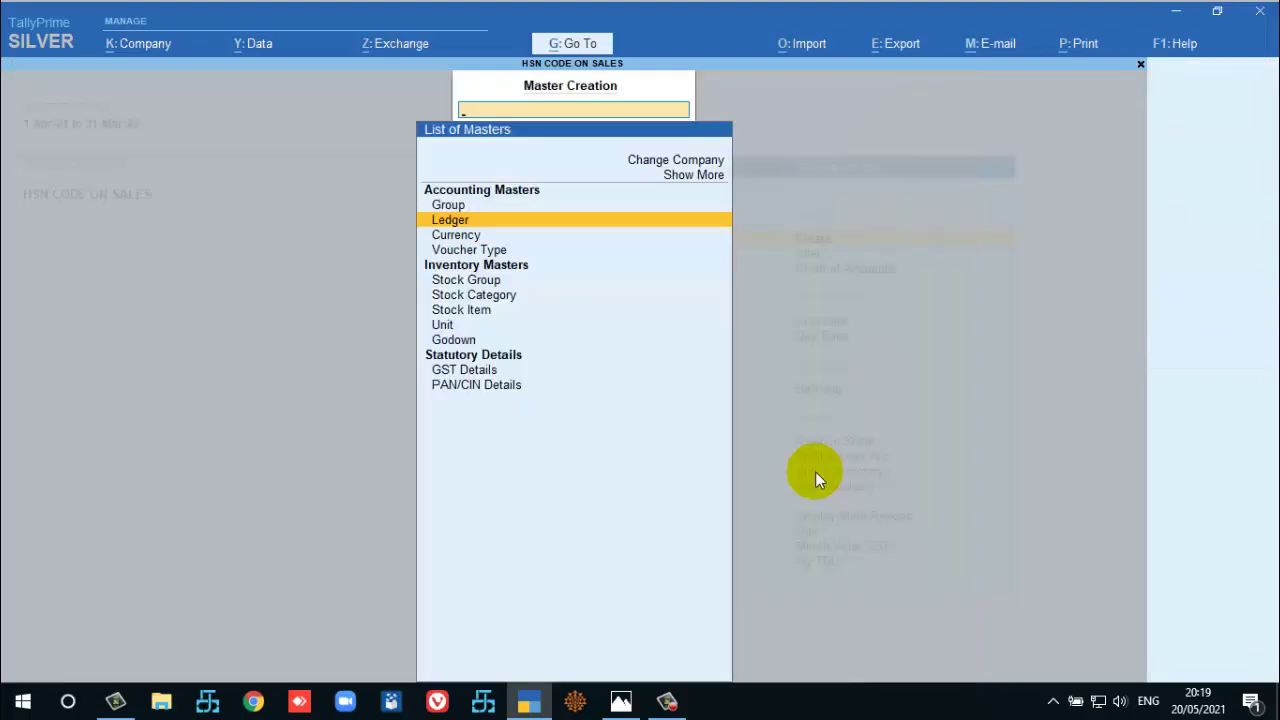
# Start a new stock item named ITEM @ 5% under Primary.
pyautogui.press('Down')
pyautogui.press('Down')
pyautogui.press('Down')
pyautogui.press('Down')
pyautogui.press('Down')
pyautogui.press('Return')
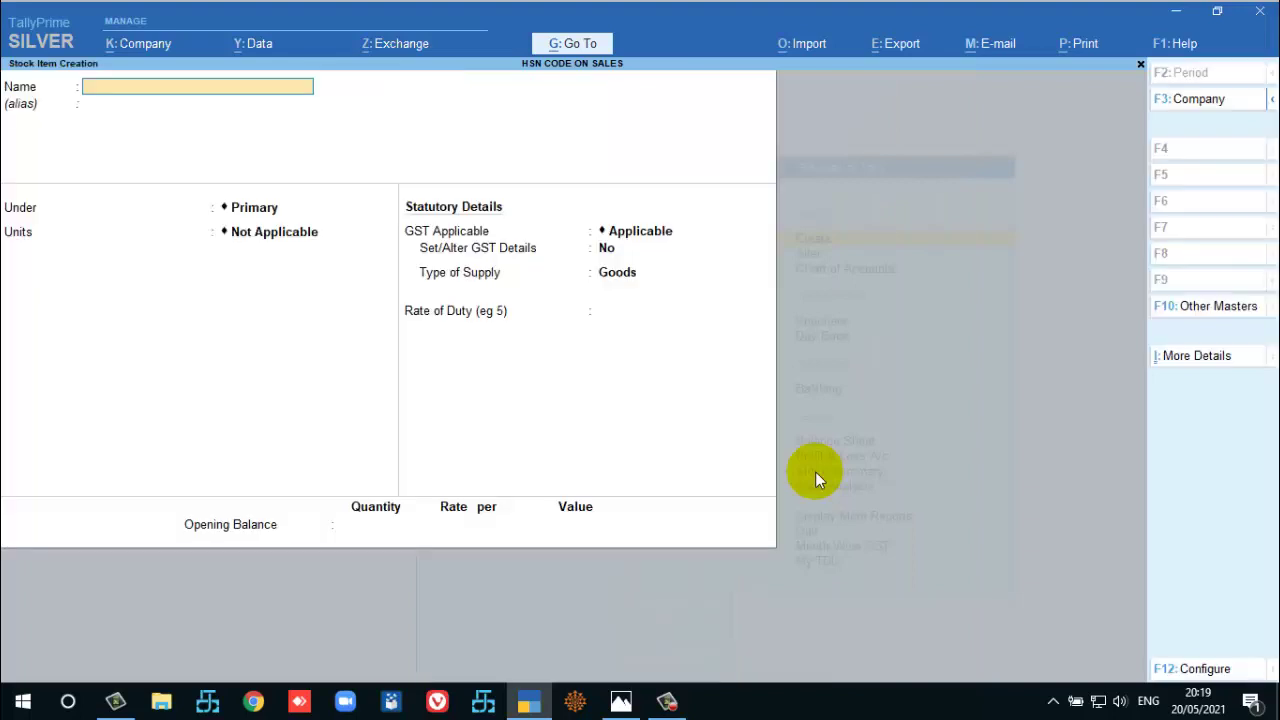
pyautogui.write('ITEM @ 5%')
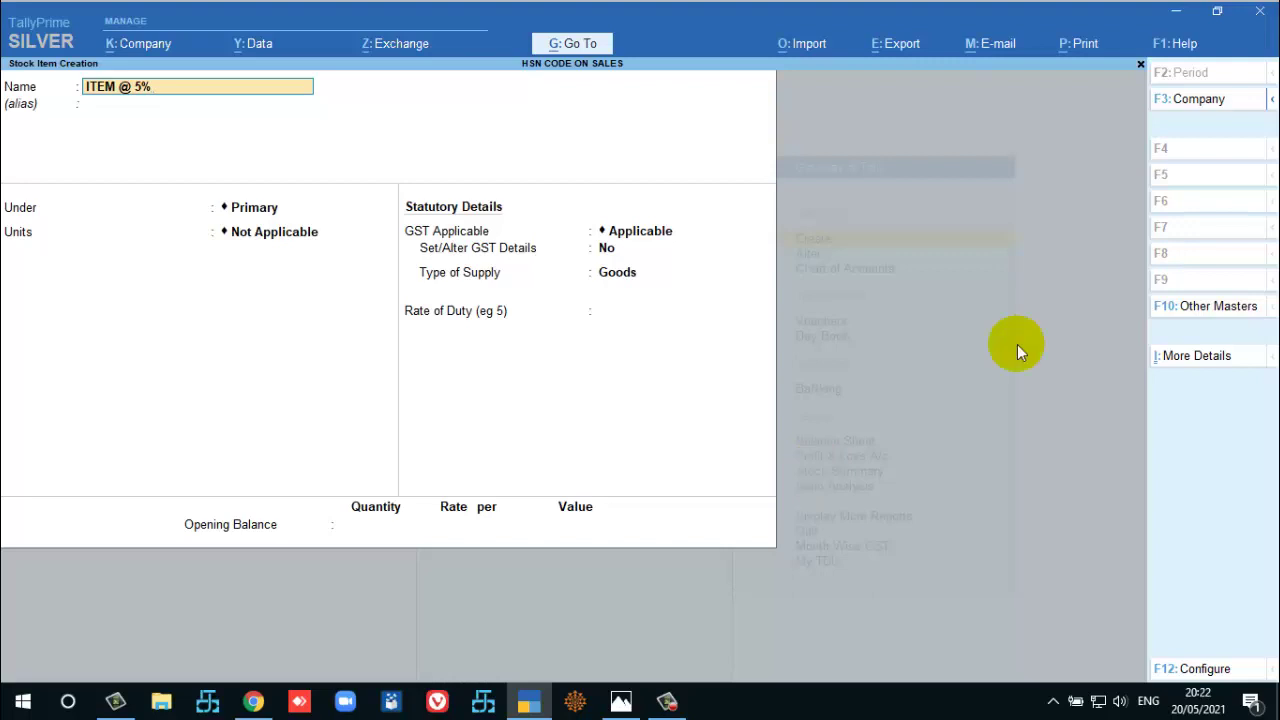
pyautogui.press('Return')
pyautogui.press('Return')
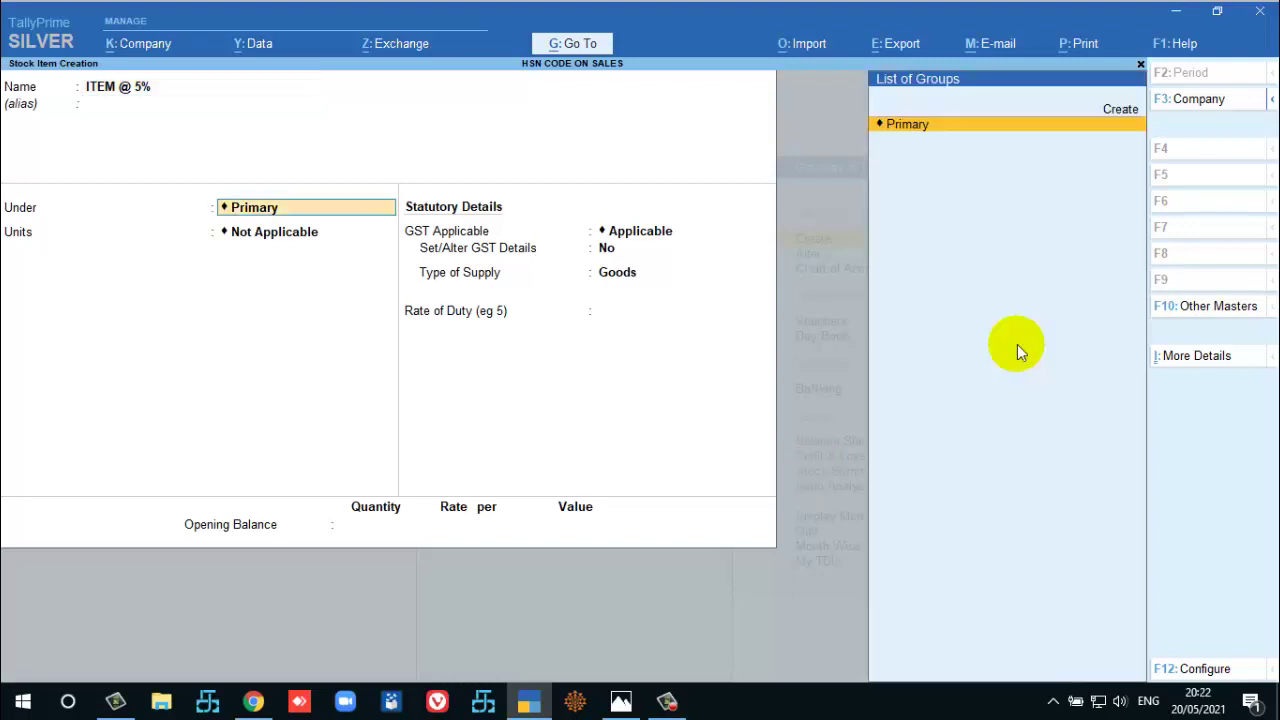
pyautogui.press('Return')
# Create unit MTS with UQC MTR-METERS and 2 decimal places for the item.
pyautogui.press('Up')
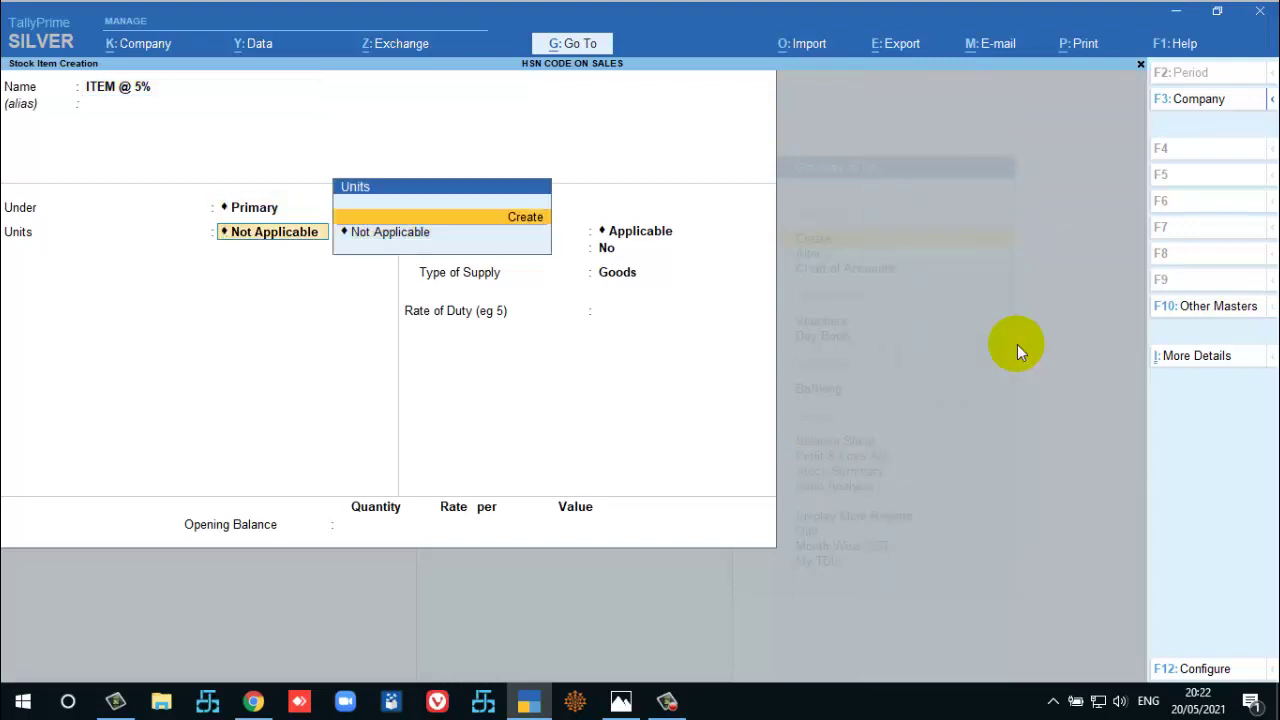
pyautogui.press('Return')
pyautogui.write('MTS')
pyautogui.press('Return')
pyautogui.press('Return')
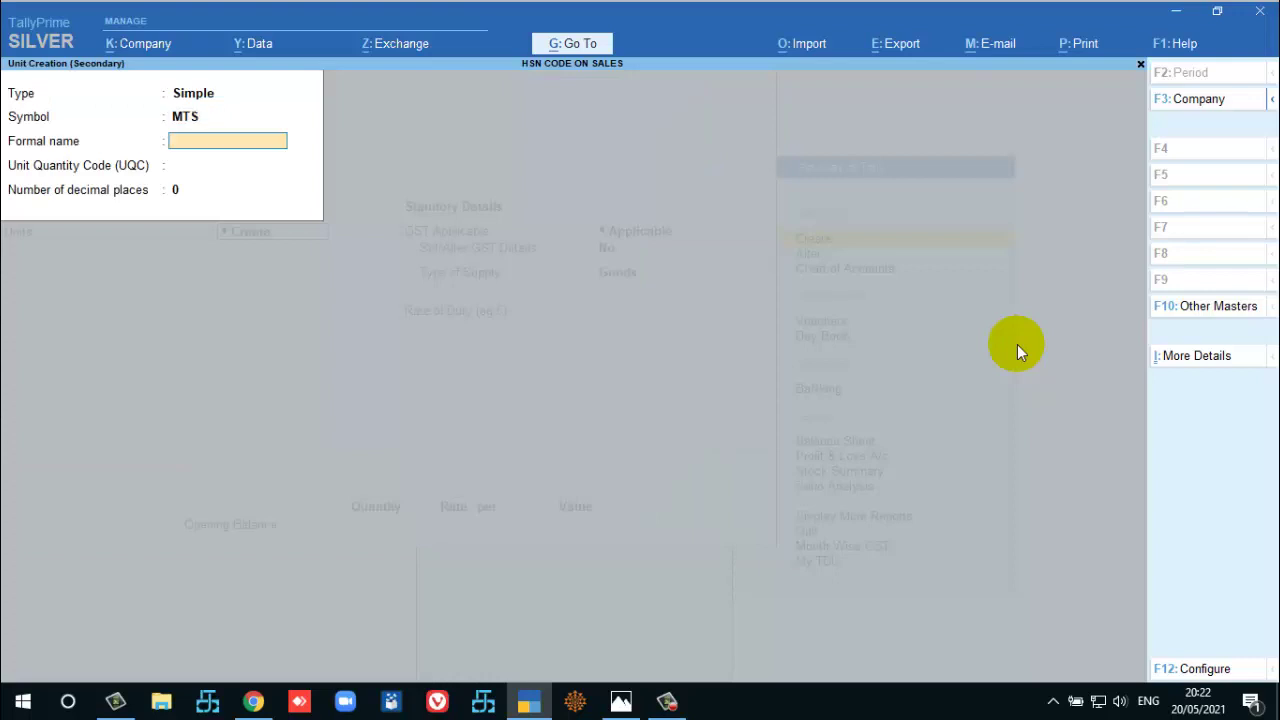
pyautogui.write('MT')
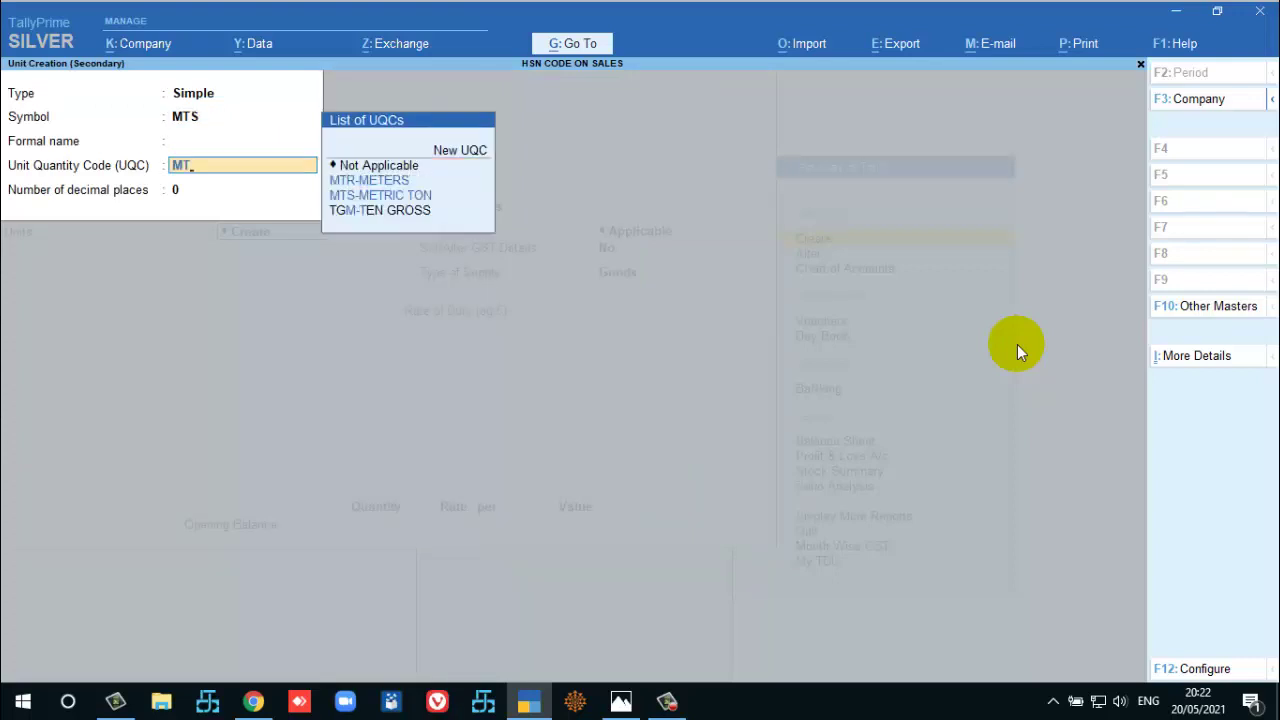
pyautogui.write('R')
pyautogui.press('Return')
pyautogui.press('Return')
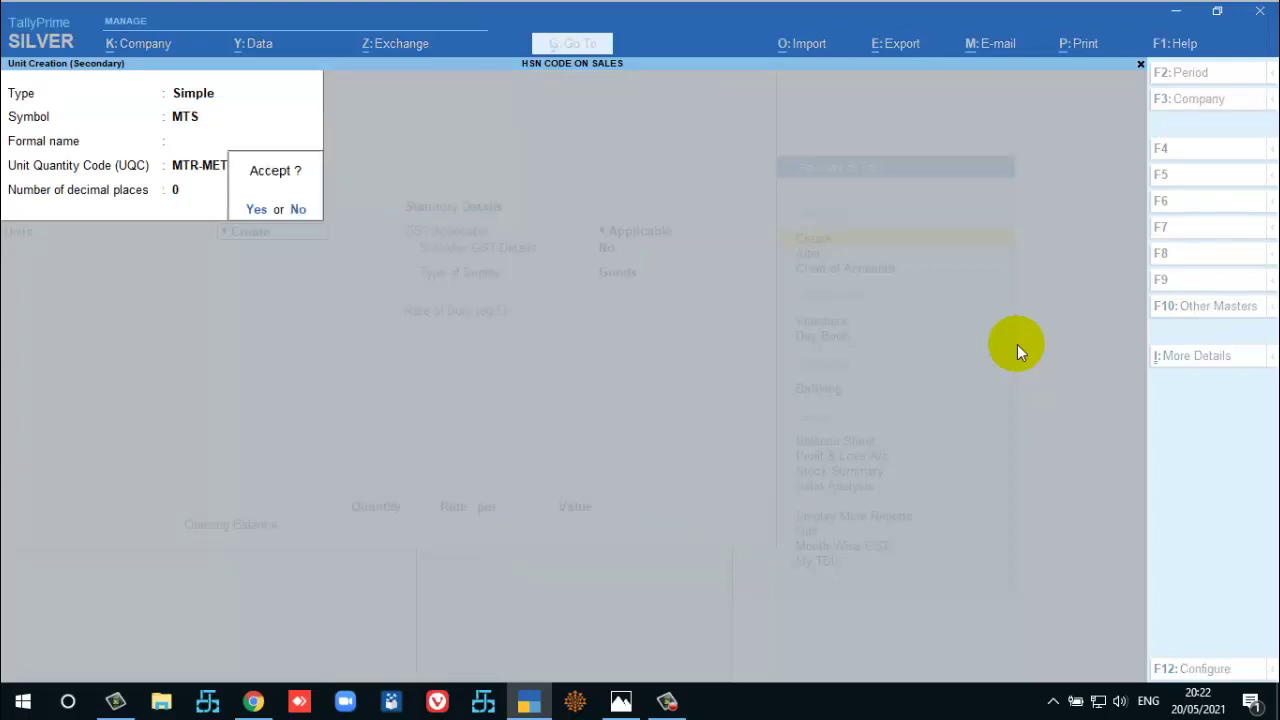
pyautogui.write('n2')
pyautogui.press('Return')
pyautogui.press('Return')
pyautogui.press('Return')
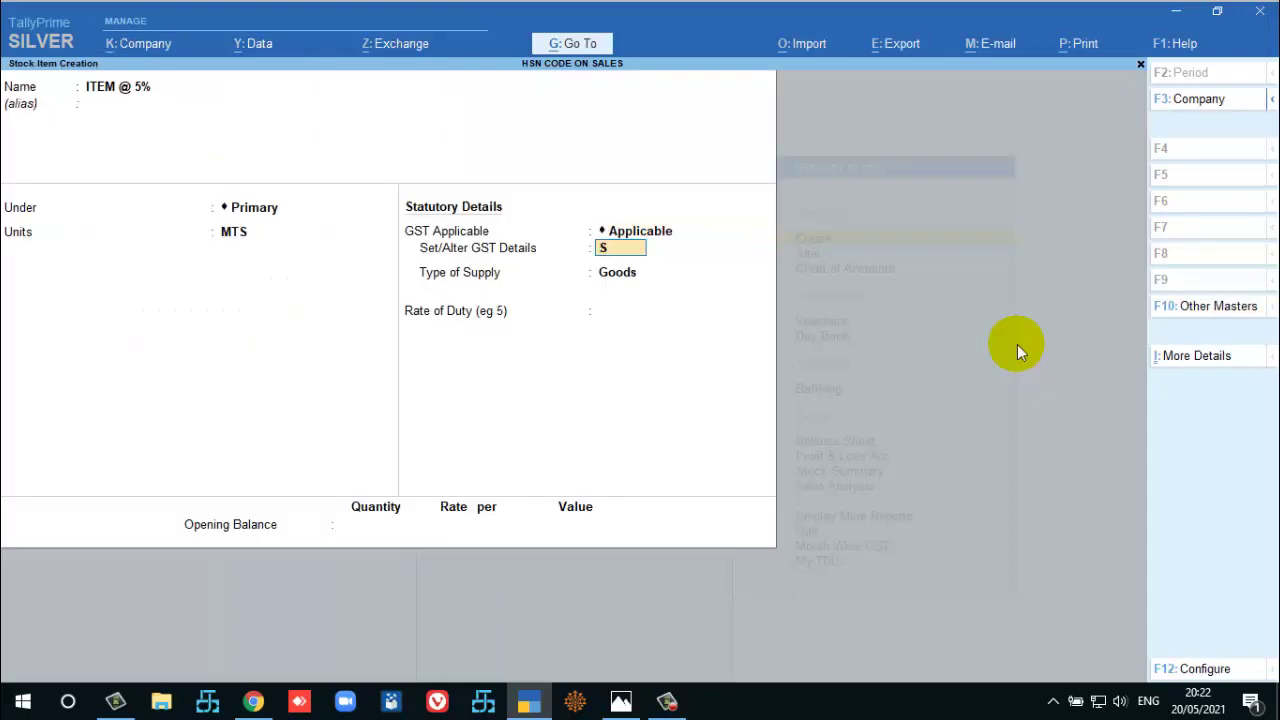
pyautogui.press('Return')
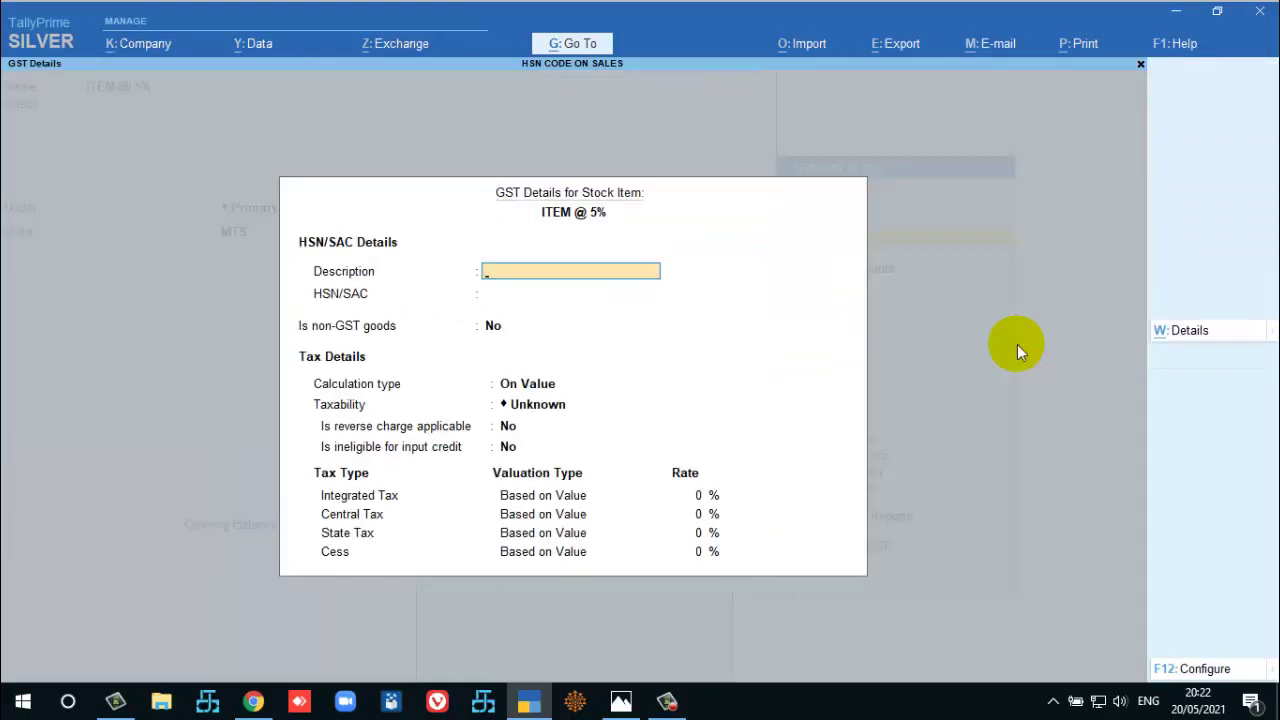
# Add a GST rate history row from 1-Apr-21 with description FABRIC SILK and HSN 5001.
pyautogui.hotkey('alt', 'w')
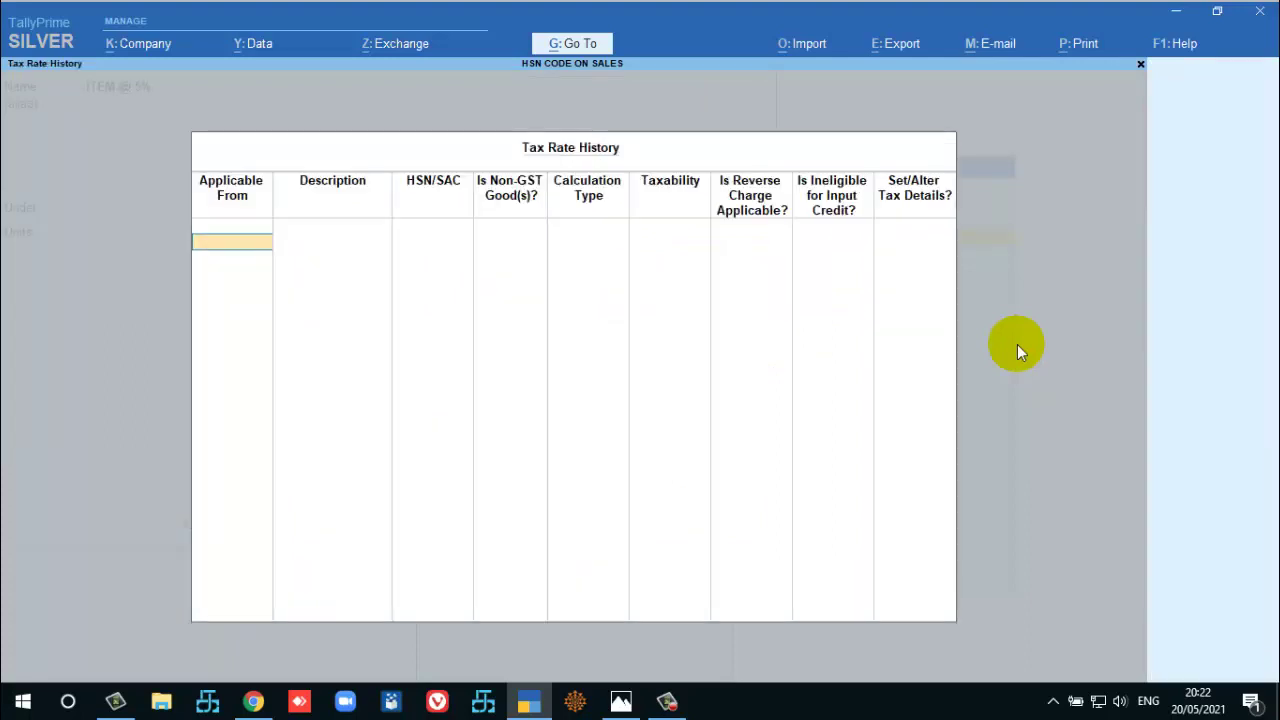
pyautogui.write('1-4')
pyautogui.press('Return')
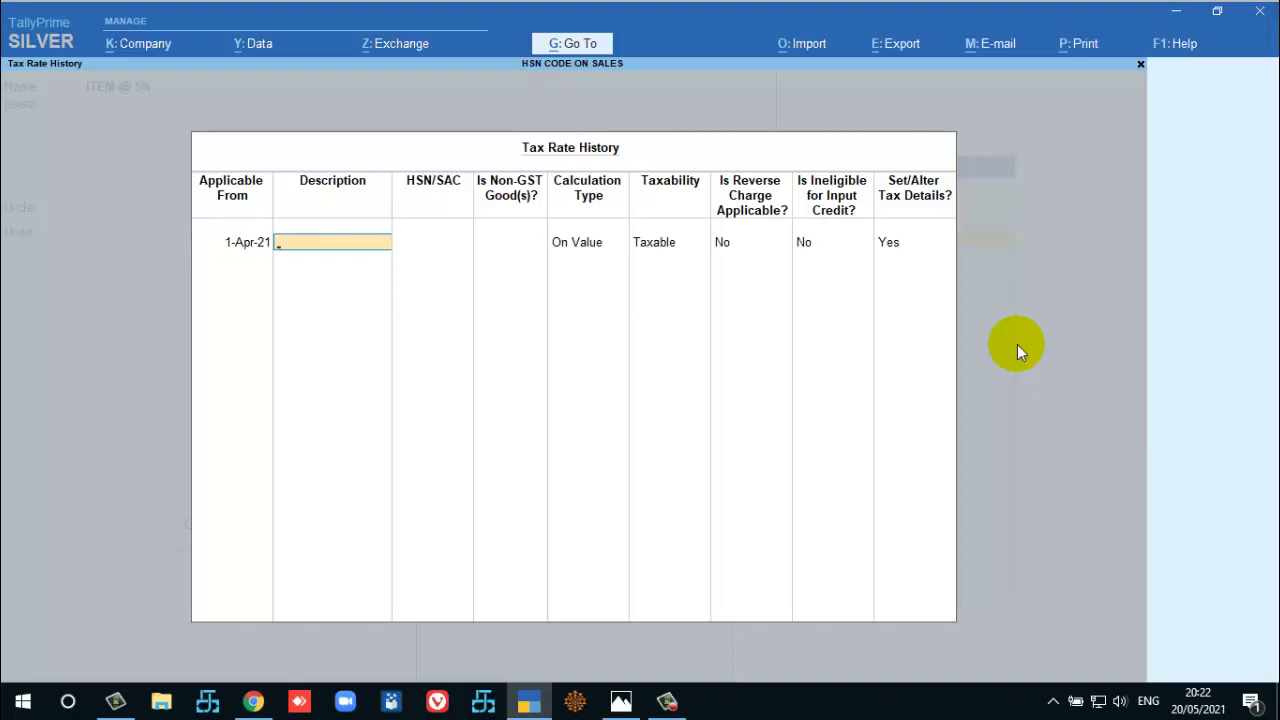
pyautogui.write('FABRIC SILK')
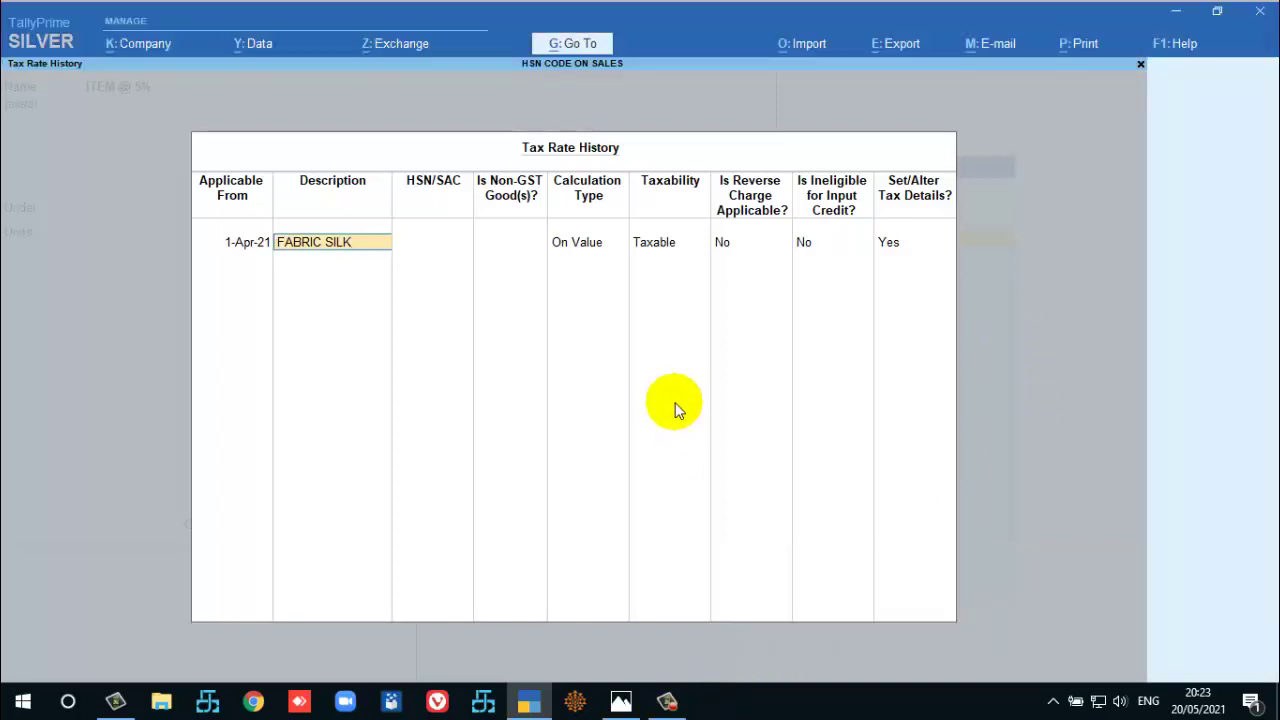
pyautogui.press('Return')
pyautogui.write('5001')
pyautogui.press('Return')
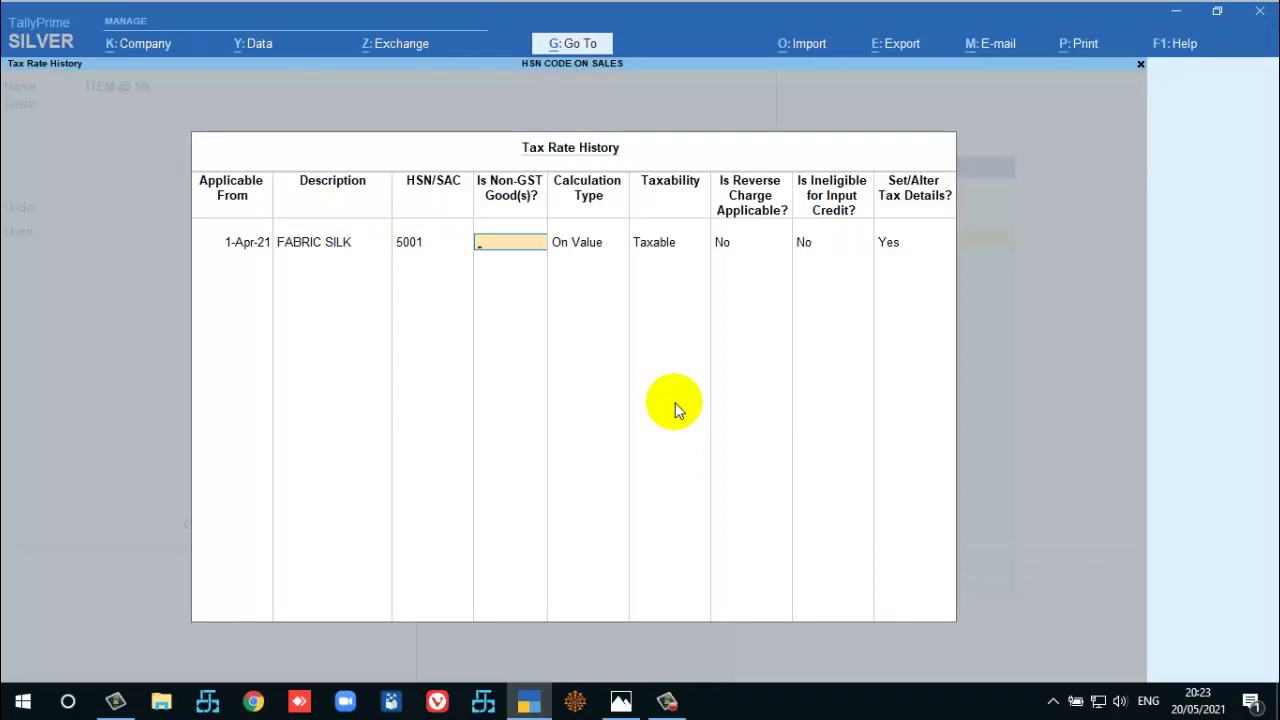
# Set the item's GST rate to 5% and save ITEM @ 5%.
pyautogui.press('Return')
pyautogui.press('Return')
pyautogui.press('Return')
pyautogui.press('Return')
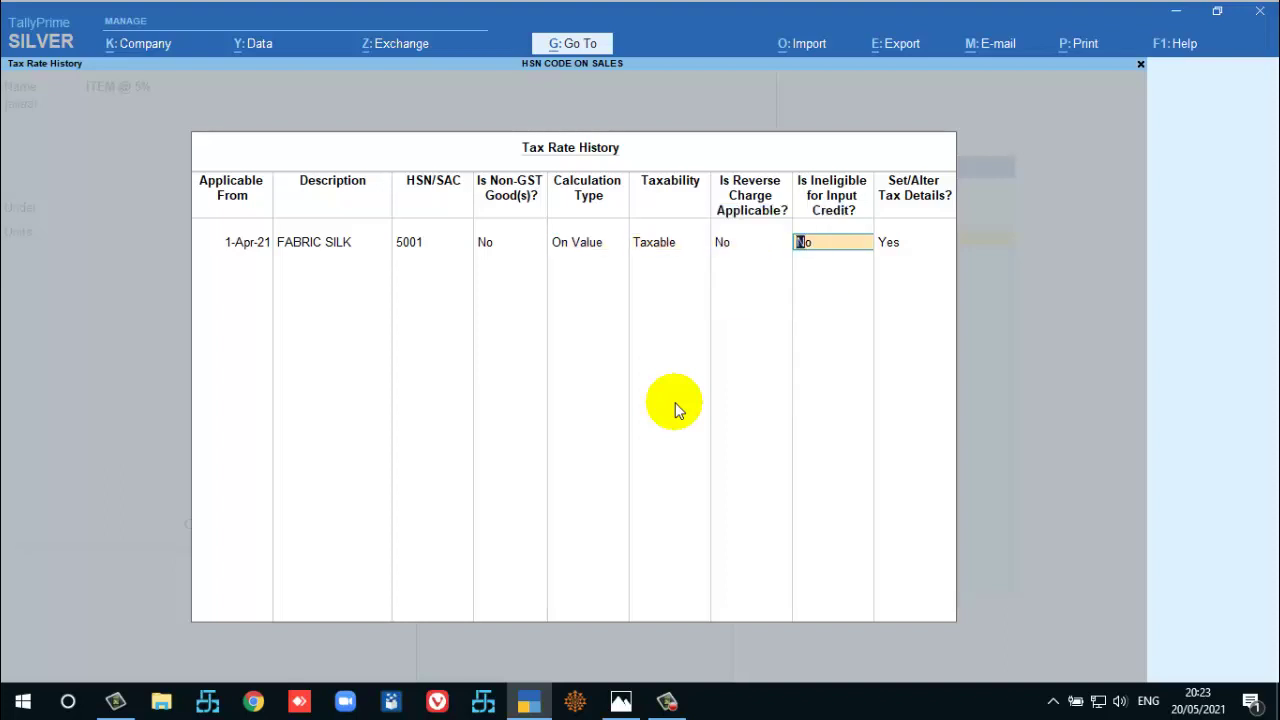
pyautogui.press('Return')
pyautogui.press('Return')
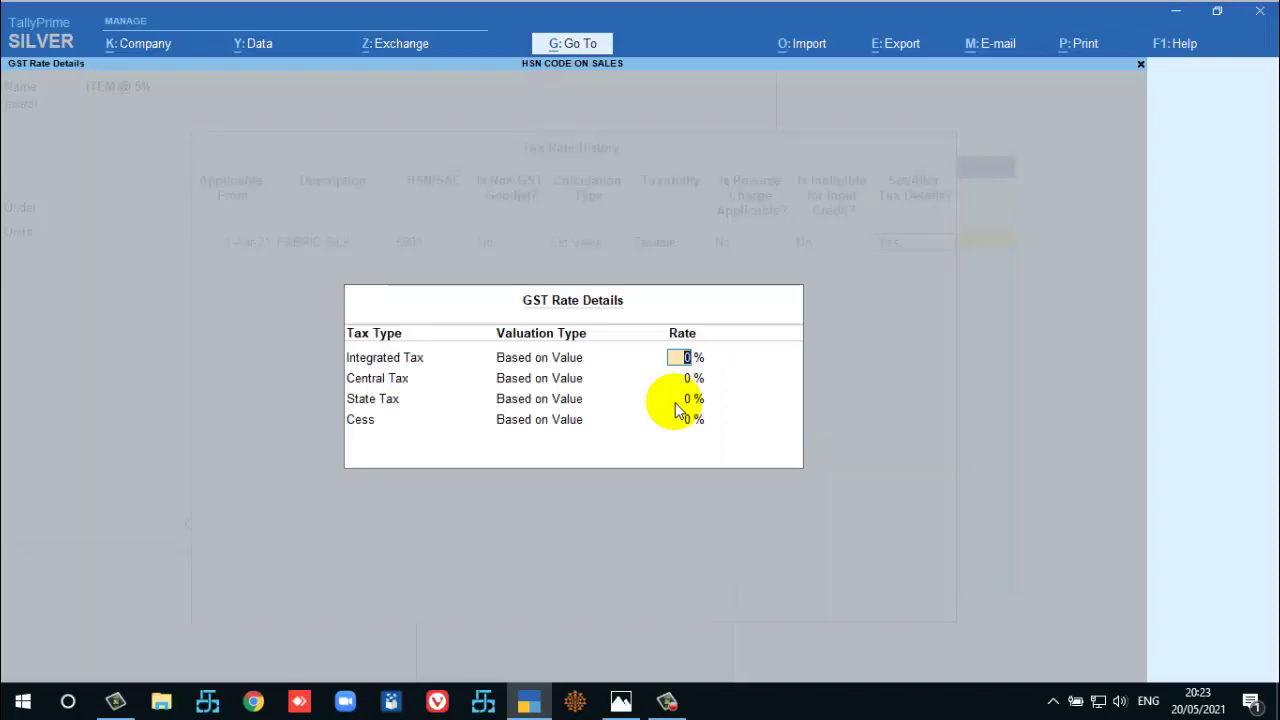
pyautogui.write('5')
pyautogui.press('Return')
pyautogui.press('Return')
pyautogui.press('Return')
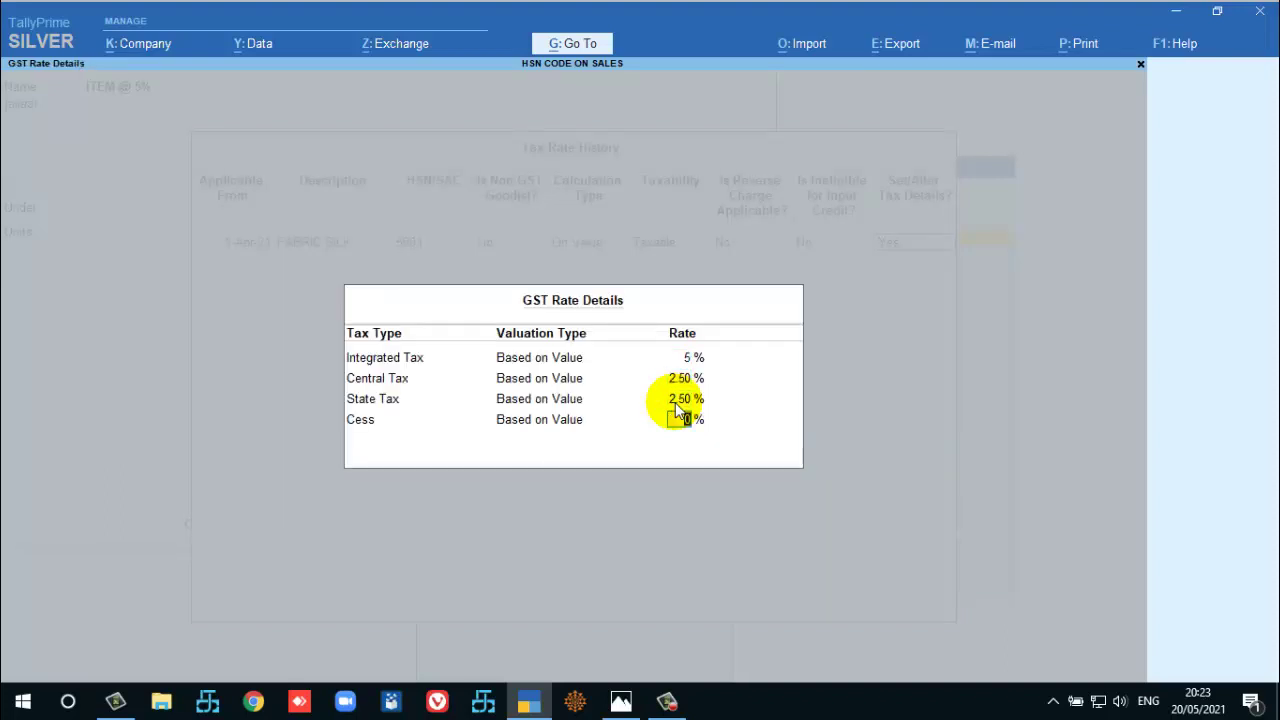
pyautogui.hotkey('ctrl', 'a')
pyautogui.hotkey('ctrl', 'a')
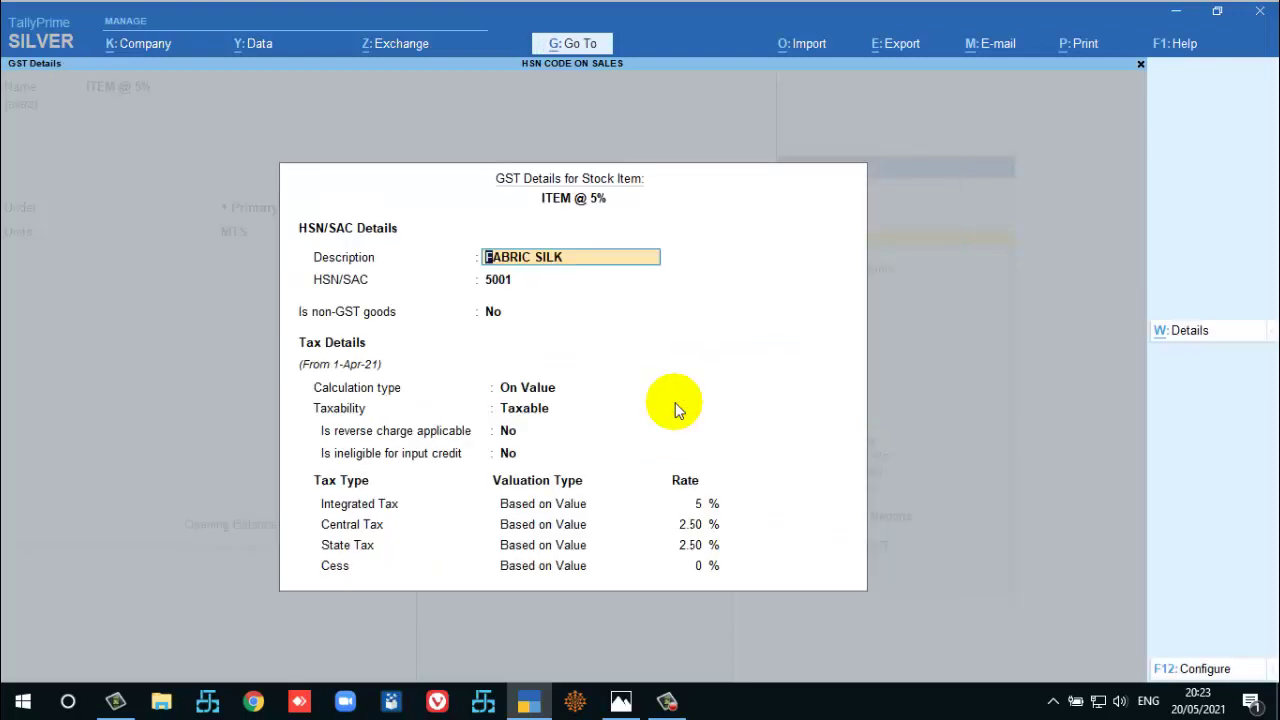
pyautogui.hotkey('ctrl', 'a')
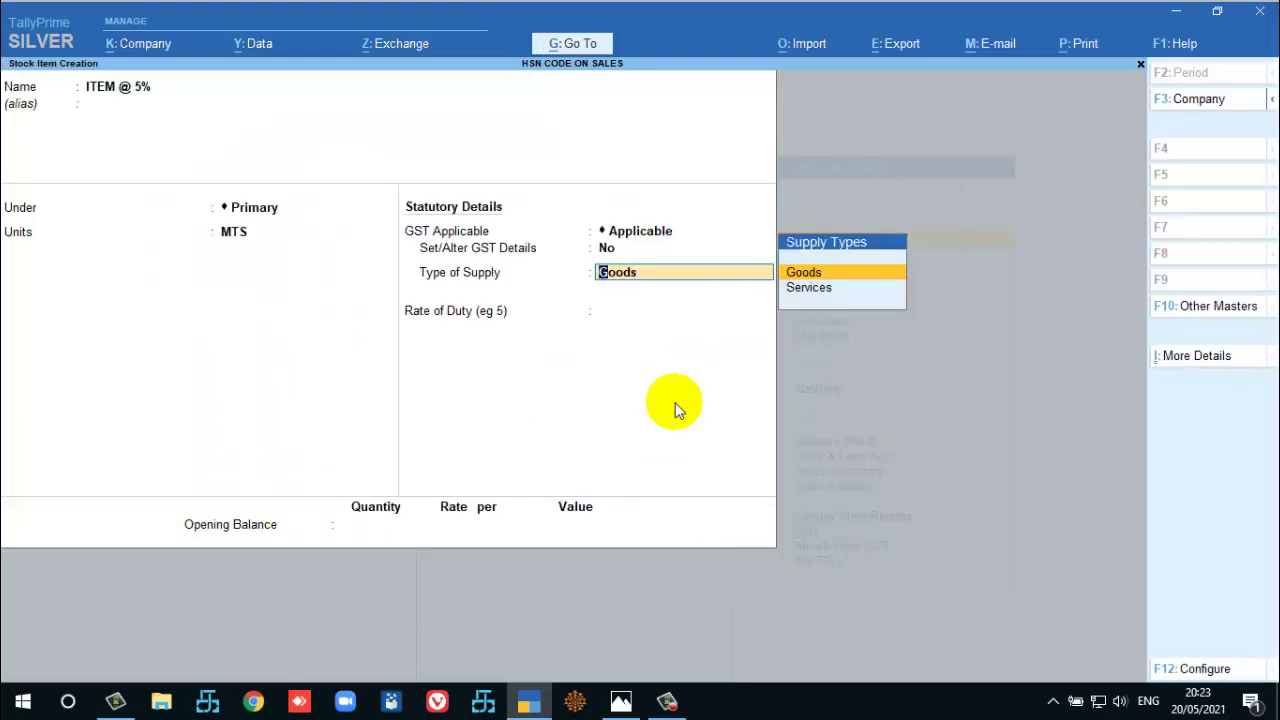
pyautogui.press('Return')
pyautogui.hotkey('ctrl', 'a')
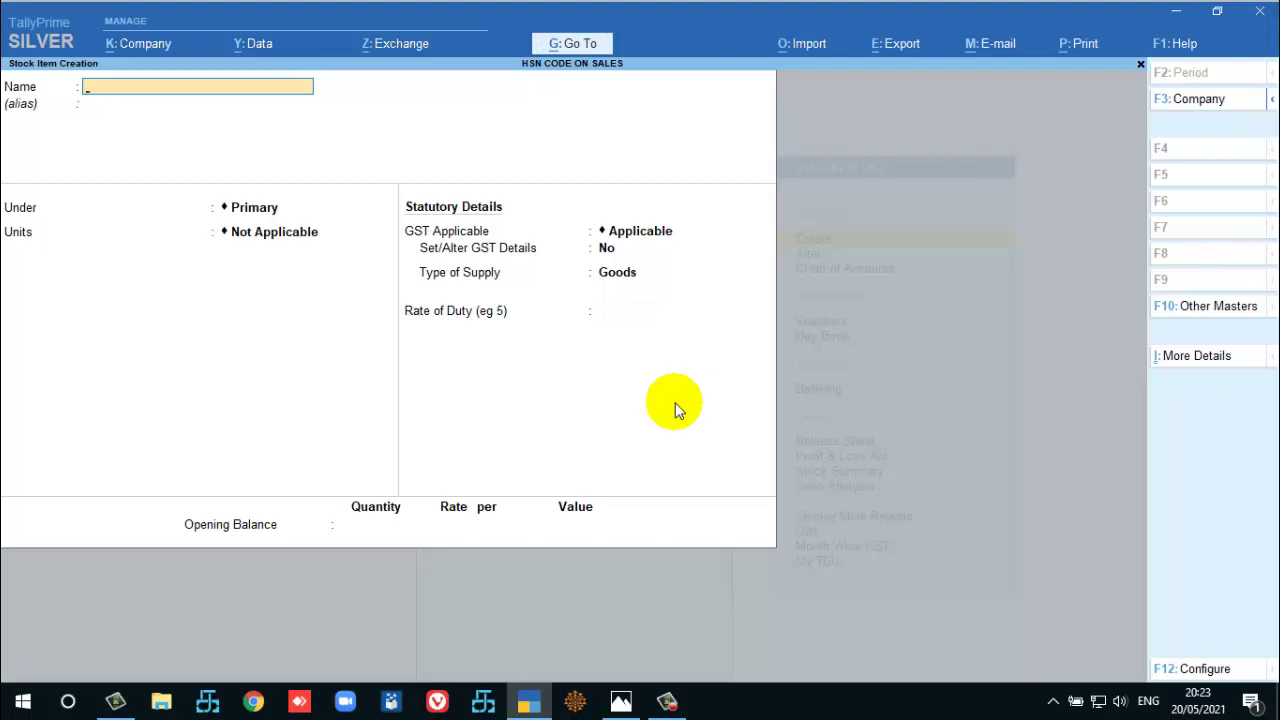
# Go to Master Alteration and open the stock item list to alter ITEM @ 5%.
pyautogui.press('Escape')
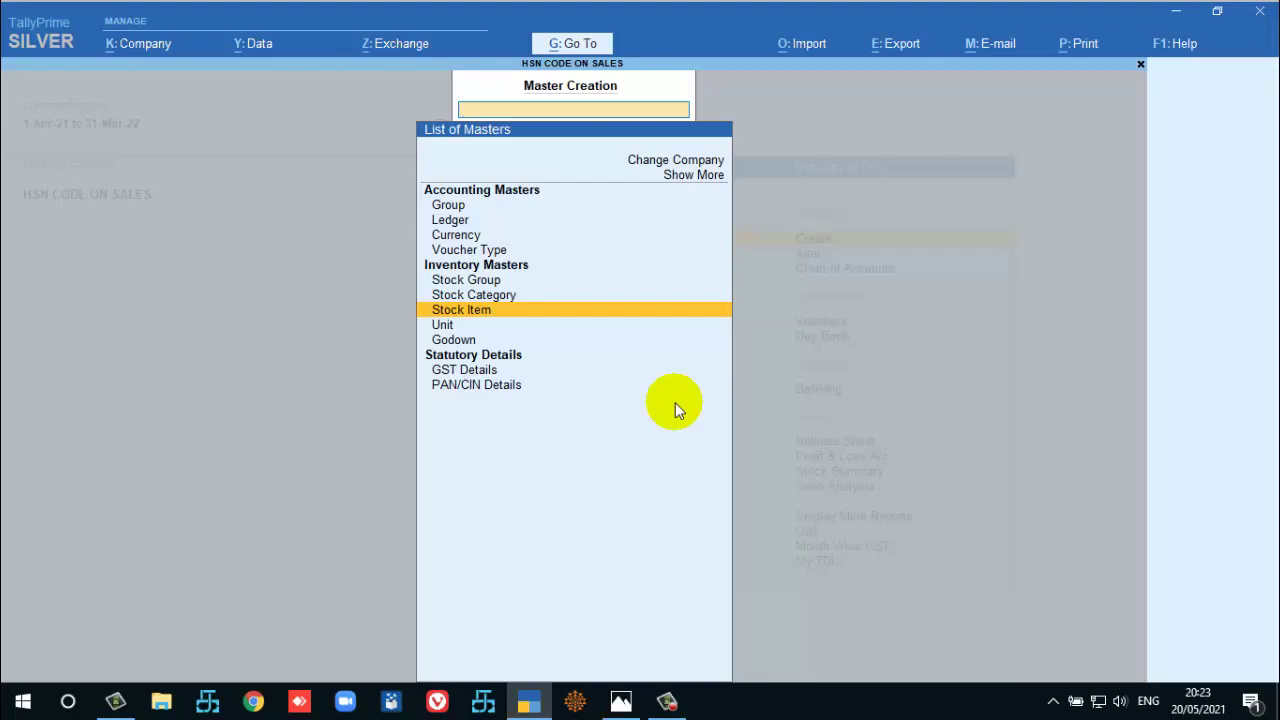
pyautogui.press('Escape')
pyautogui.press('Down')
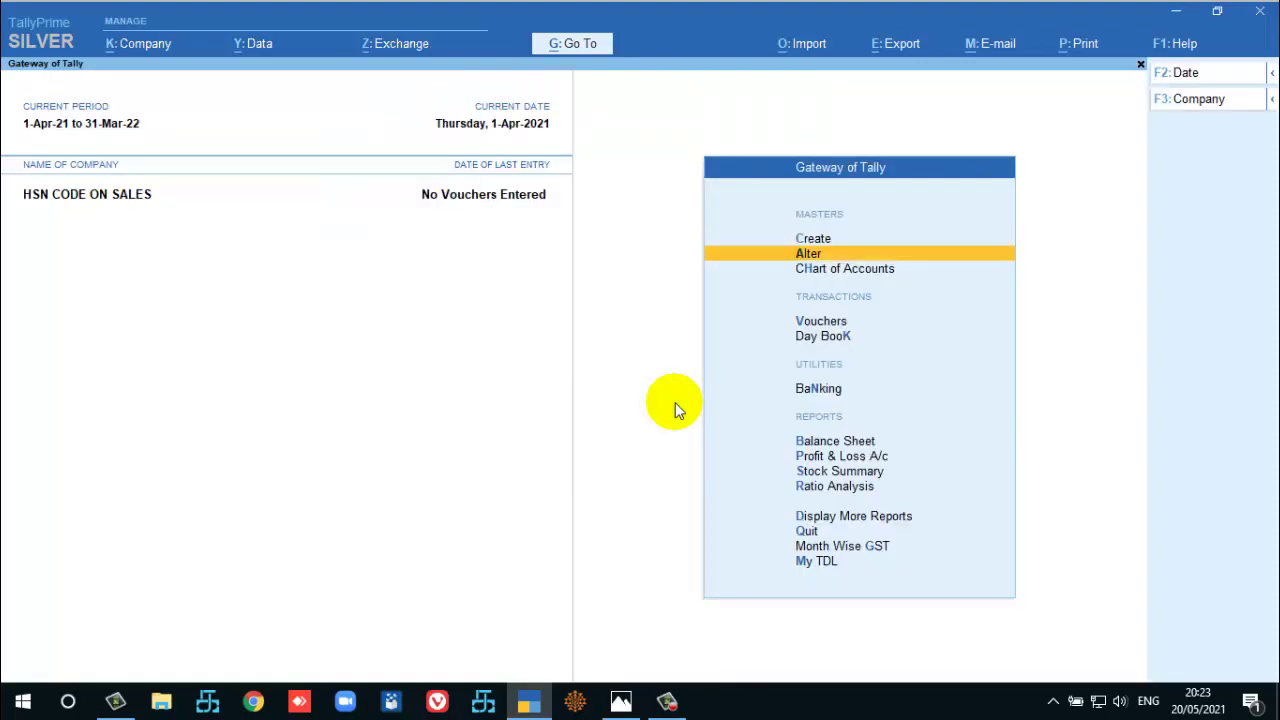
pyautogui.press('Return')
pyautogui.press('Down')
pyautogui.press('Down')
pyautogui.press('Down')
pyautogui.press('Down')
pyautogui.press('Down')
pyautogui.press('Down')
pyautogui.press('Down')
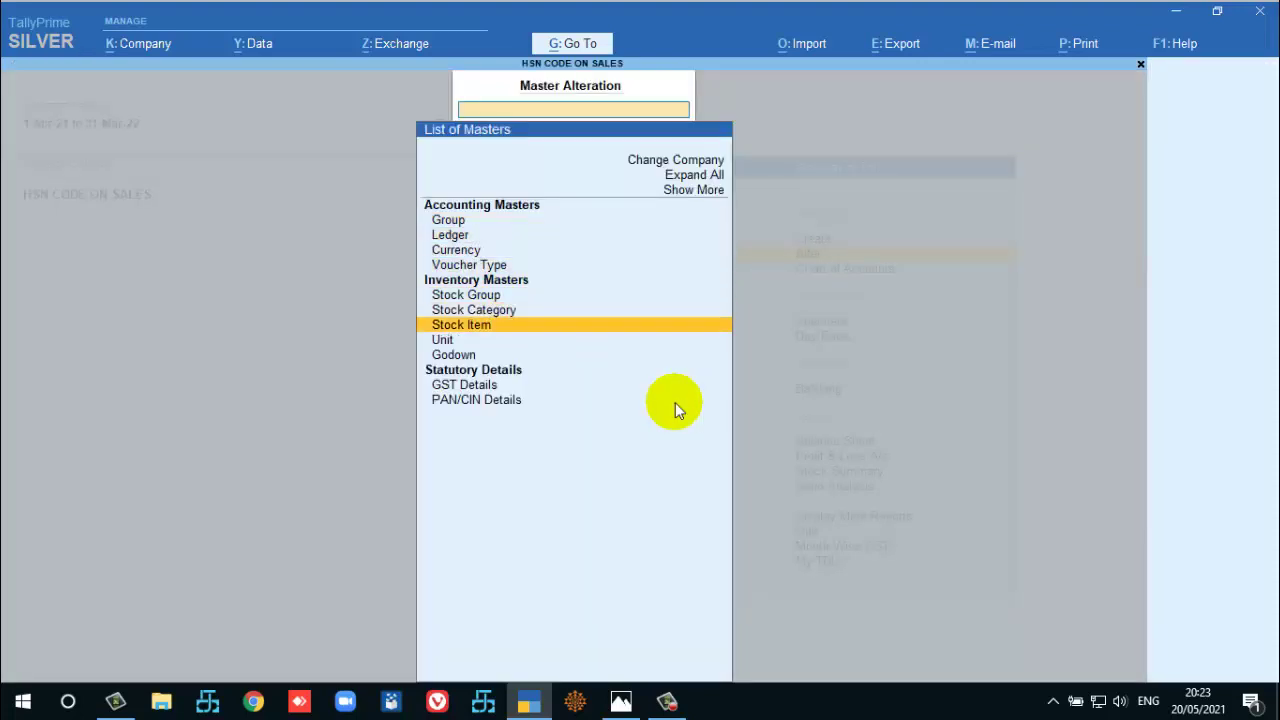
pyautogui.press('Return')
pyautogui.press('Return')
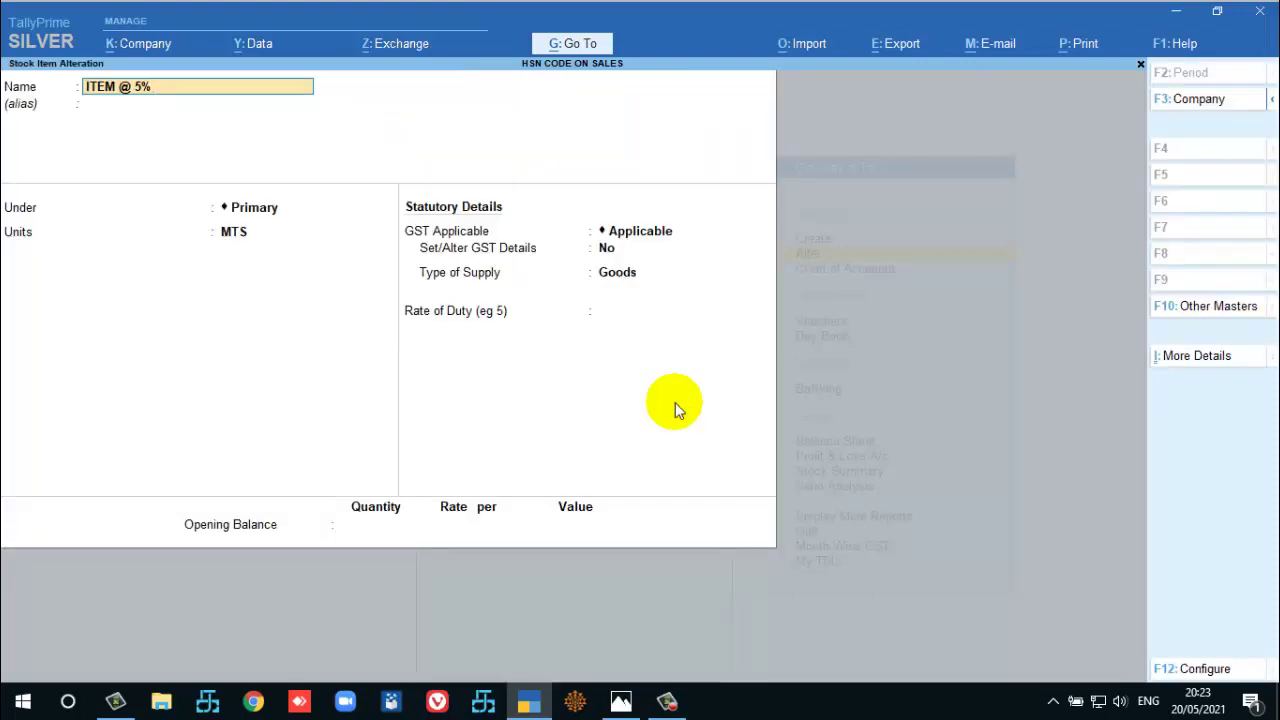
# Rename the item to ITEM @ 5% HSN-5001 and save it.
pyautogui.write('HSN-5001')
pyautogui.press('Return')
pyautogui.press('Return')
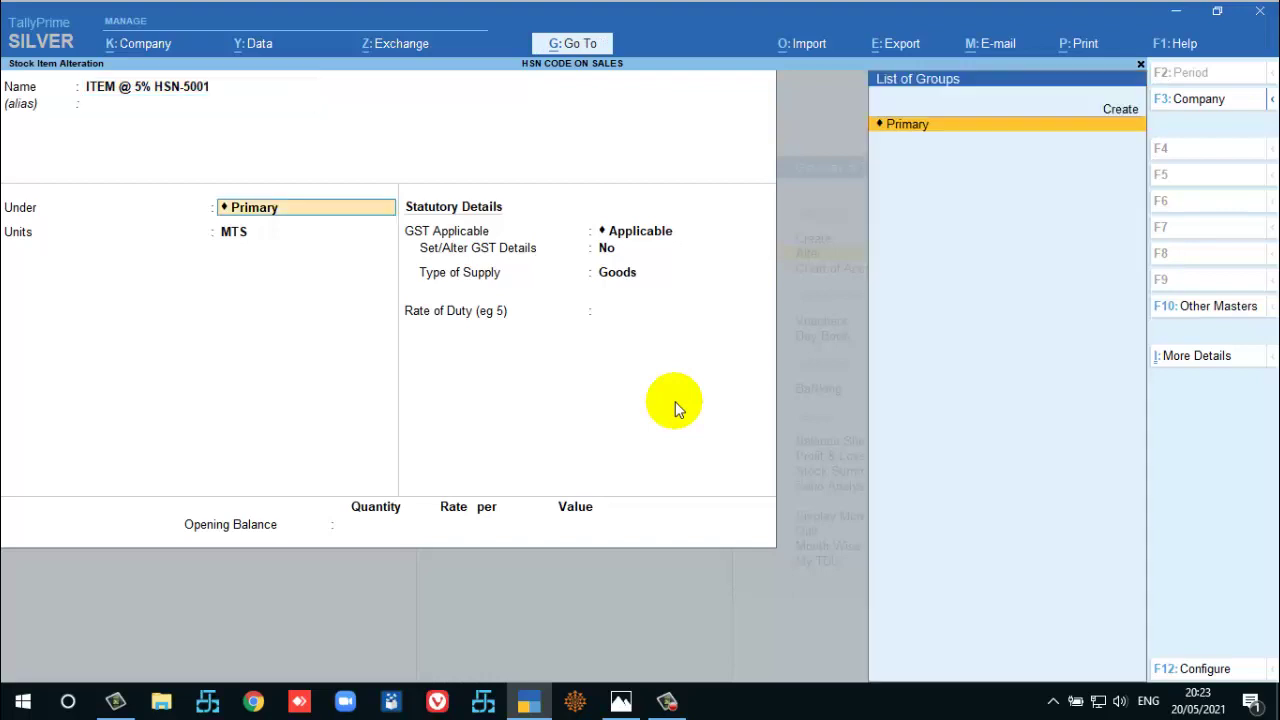
pyautogui.press('Return')
pyautogui.press('Return')
pyautogui.press('Return')
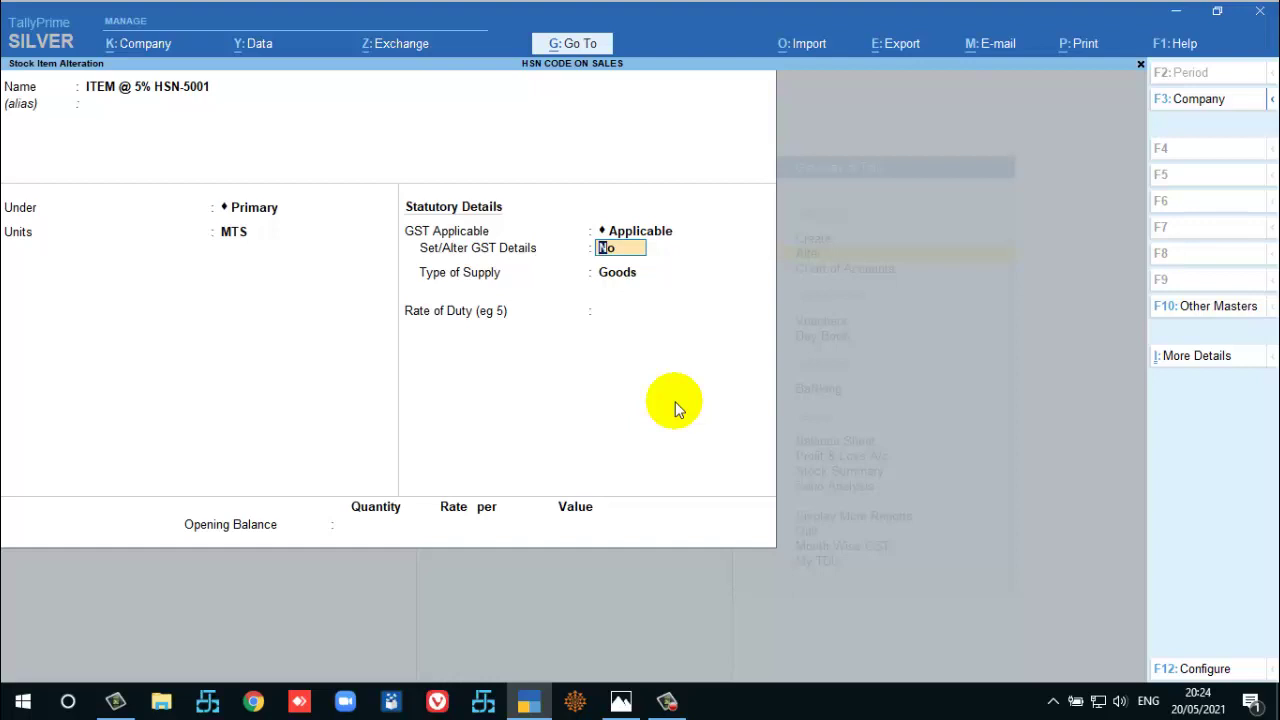
pyautogui.press('ctrl')
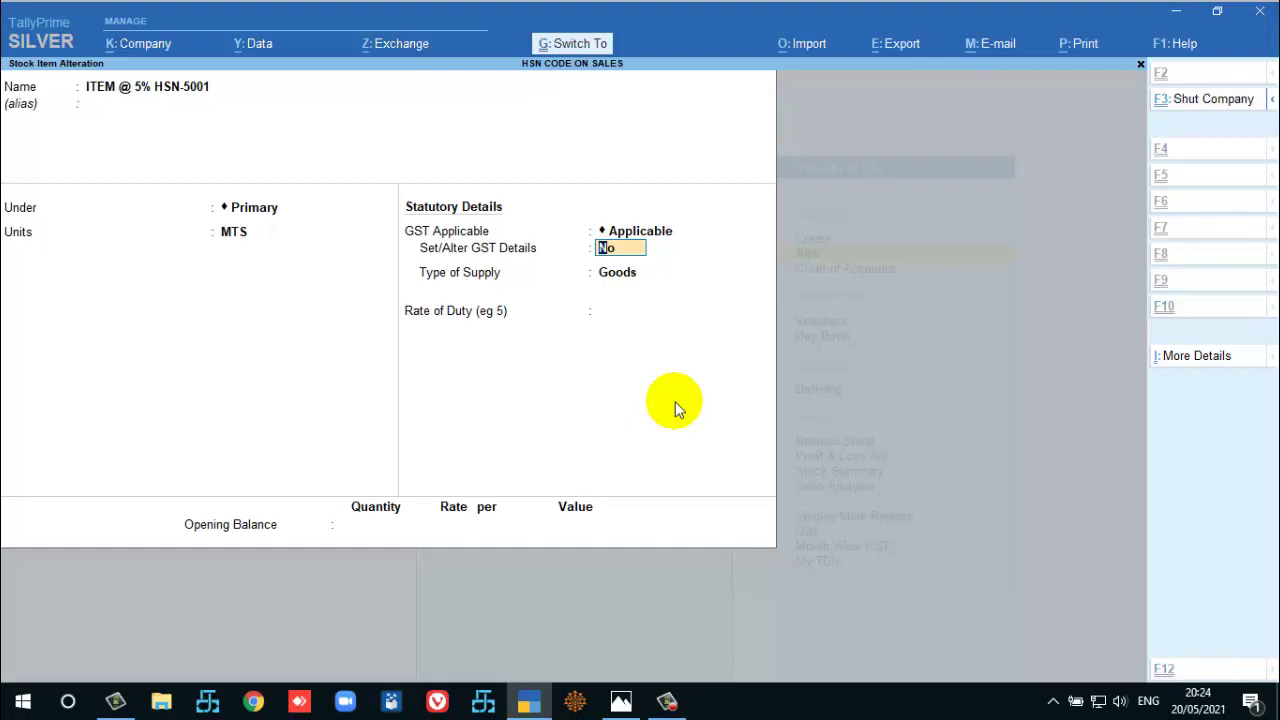
pyautogui.hotkey('ctrl', 'a')
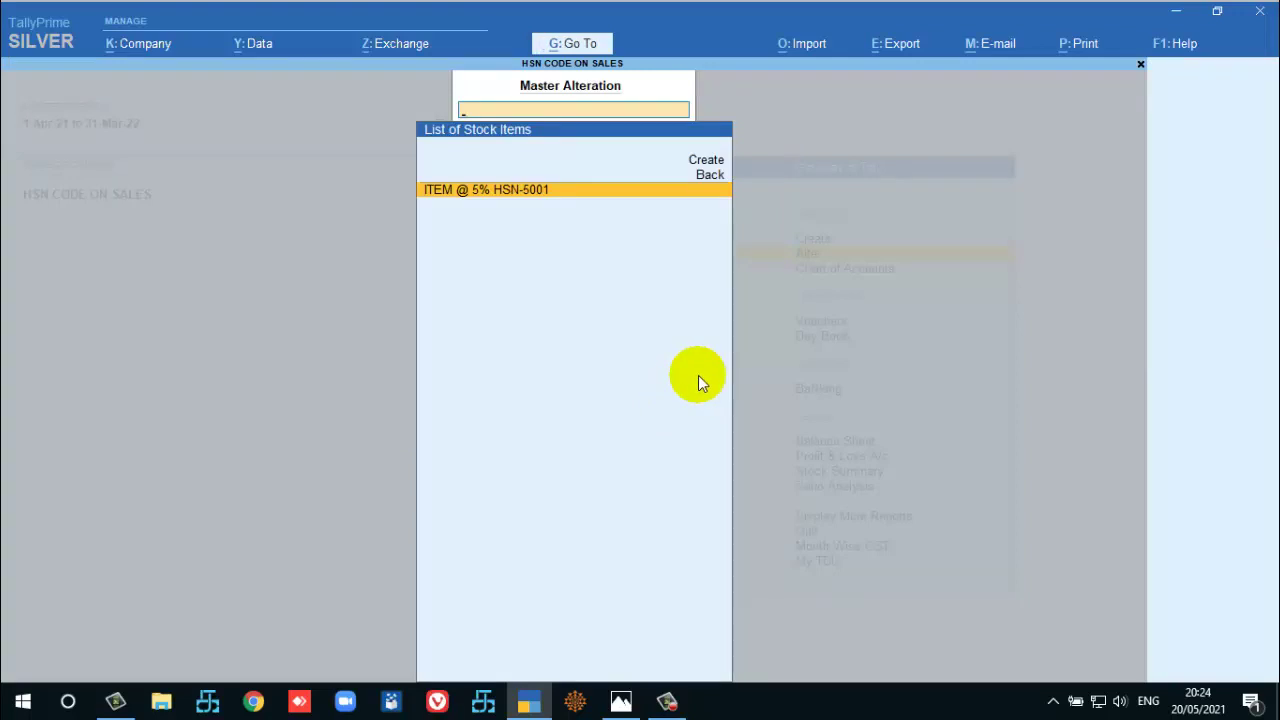
# Create a new stock item named ITEM @ 12% - HSN 6001.
pyautogui.press('Up')
pyautogui.press('Return')
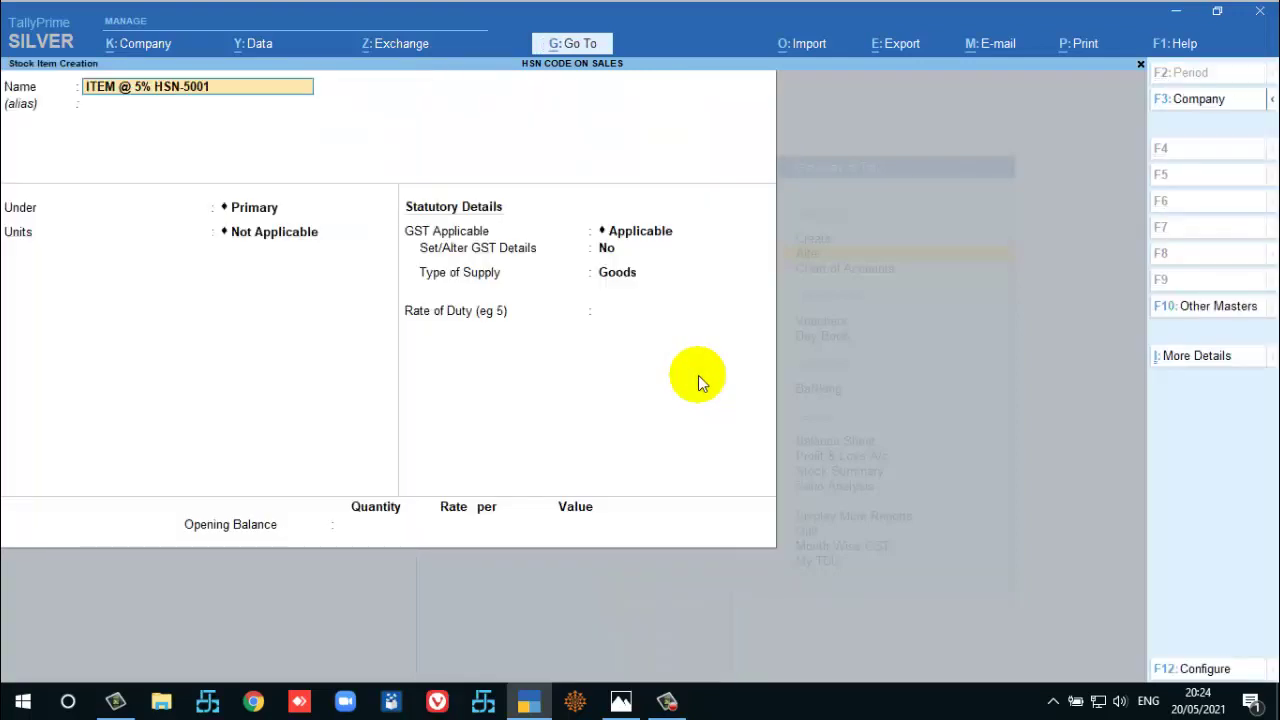
pyautogui.press('BackSpace')
pyautogui.press('BackSpace')
pyautogui.press('BackSpace')
pyautogui.press('BackSpace')
pyautogui.press('BackSpace')
pyautogui.press('BackSpace')
pyautogui.press('BackSpace')
pyautogui.press('BackSpace')
pyautogui.press('BackSpace')
pyautogui.press('BackSpace')
pyautogui.write('12%')
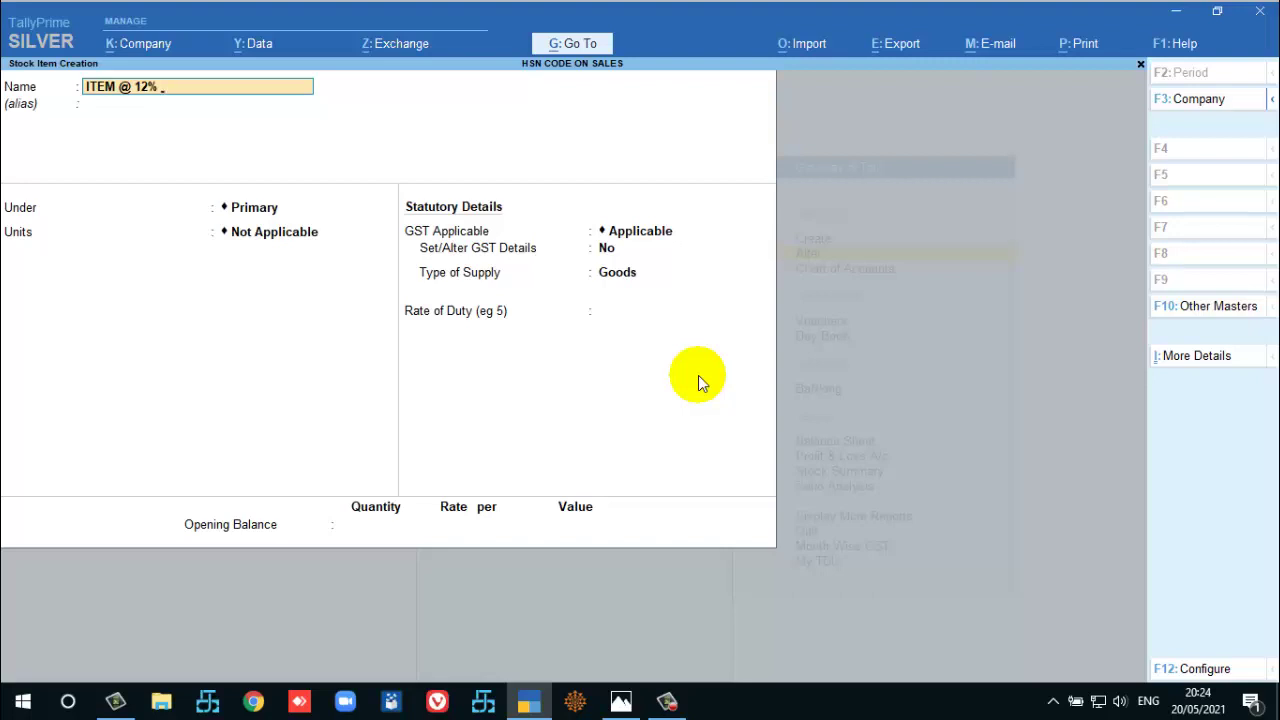
pyautogui.write(' 6002')
pyautogui.press('Return')
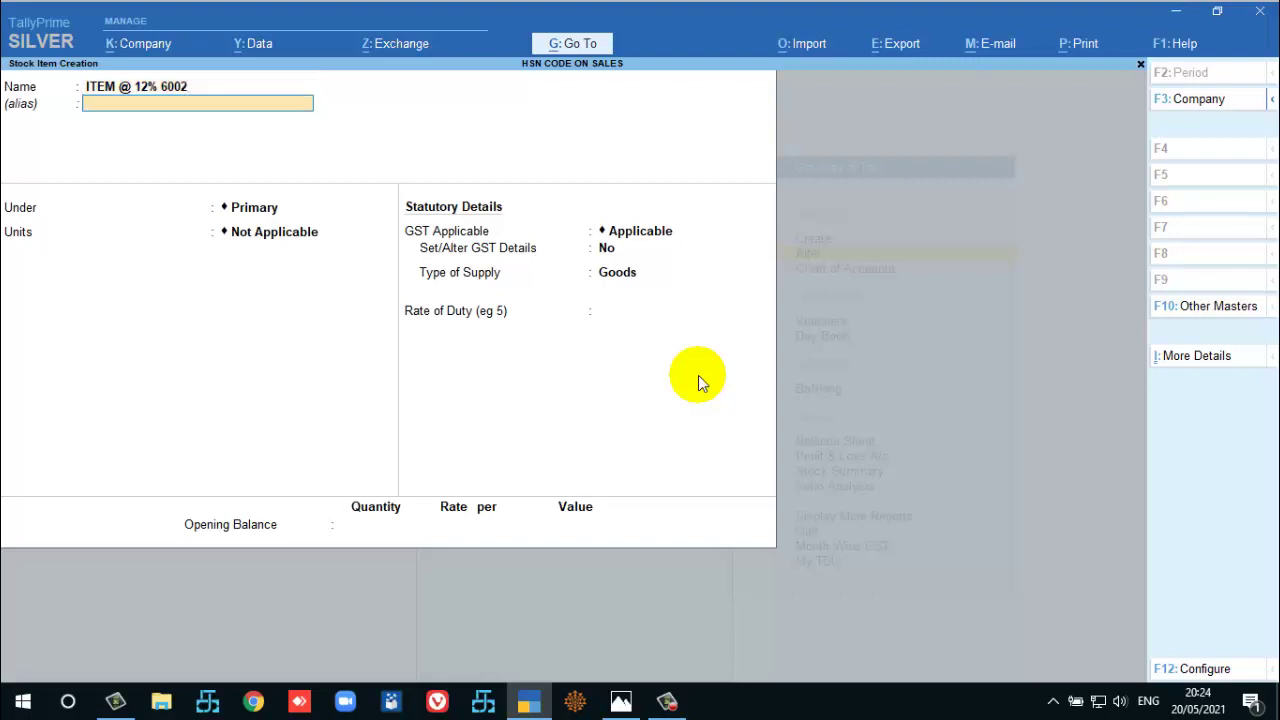
pyautogui.press('BackSpace')
pyautogui.press('BackSpace')
pyautogui.press('BackSpace')
pyautogui.press('BackSpace')
pyautogui.press('BackSpace')
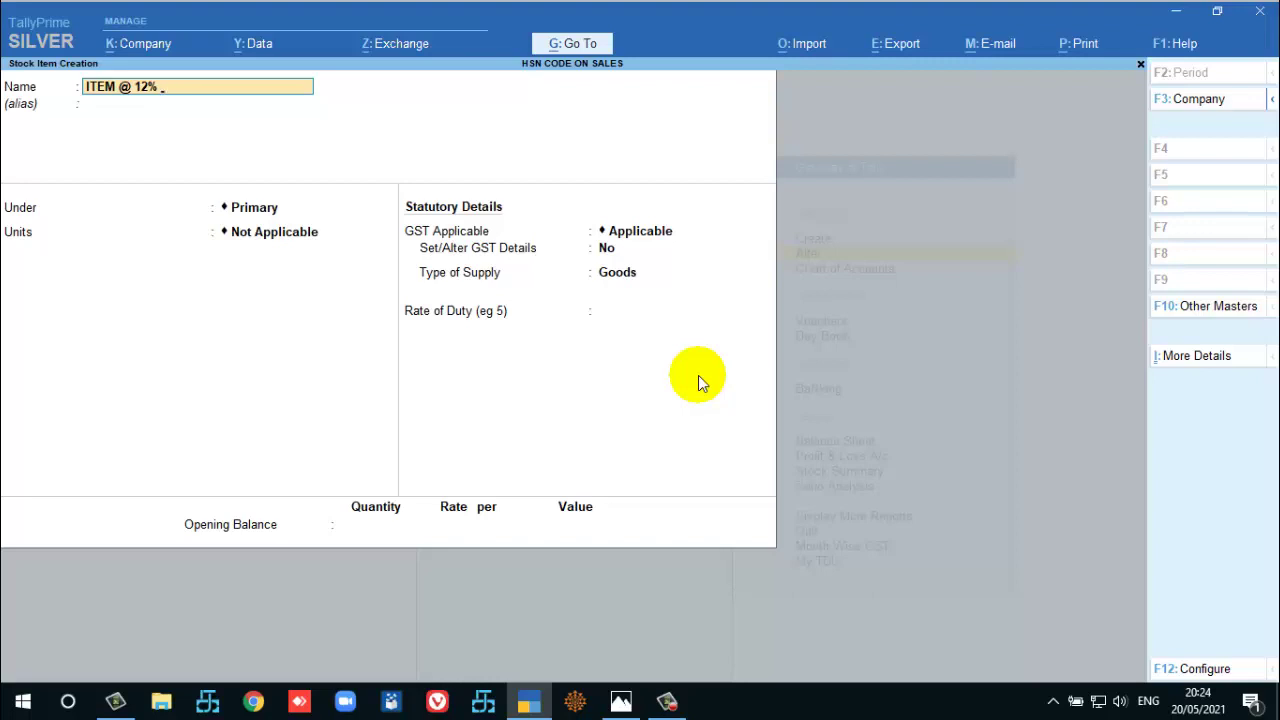
pyautogui.write('- HSN 6001')
pyautogui.press('Return')
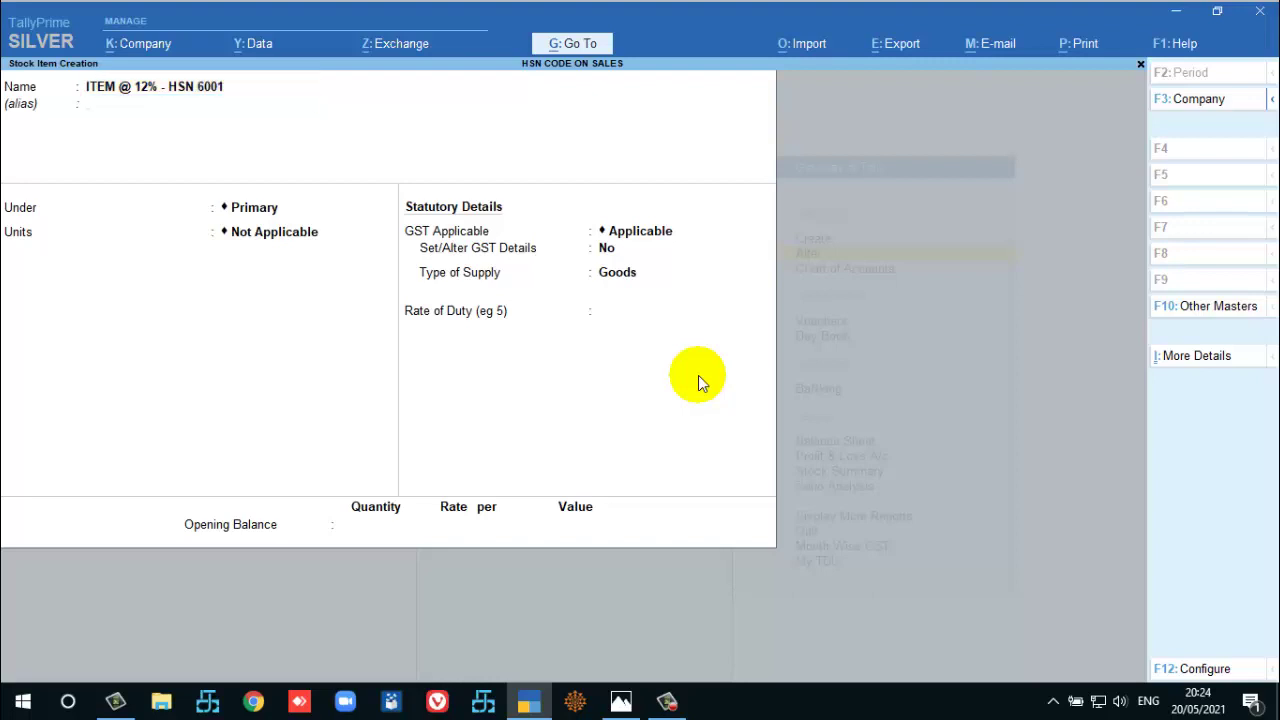
# Keep it under Primary in MTS with GST description FABRIC - OTHERS and HSN/SAC 6001.
pyautogui.press('Return')
pyautogui.press('Return')
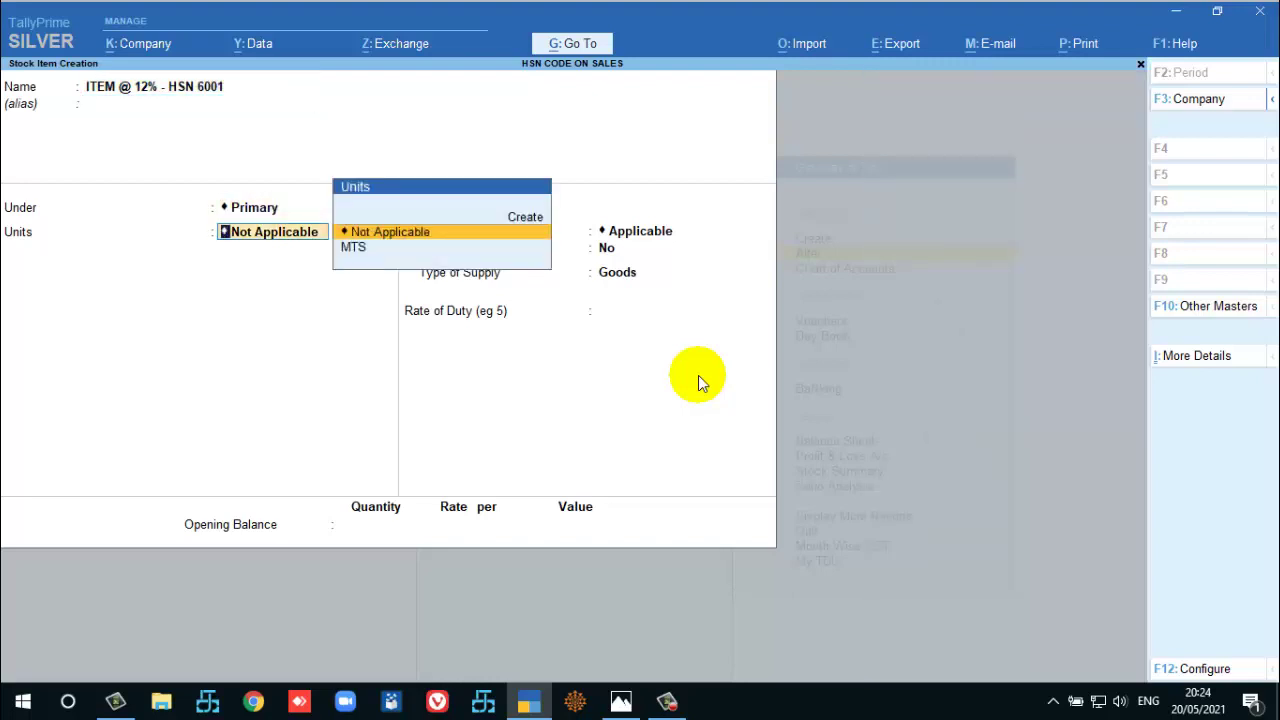
pyautogui.press('Down')
pyautogui.press('Return')
pyautogui.press('Return')
pyautogui.press('y')
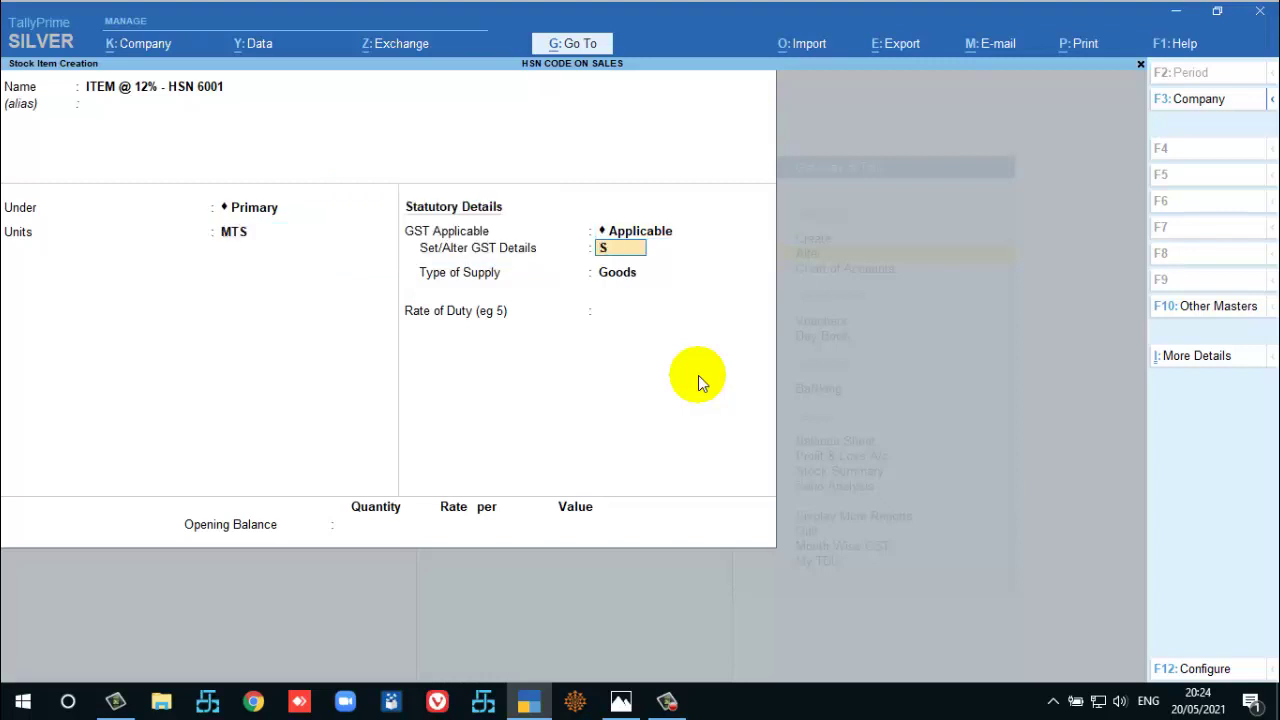
pyautogui.press('Return')
pyautogui.write('1-4')
pyautogui.press('Return')
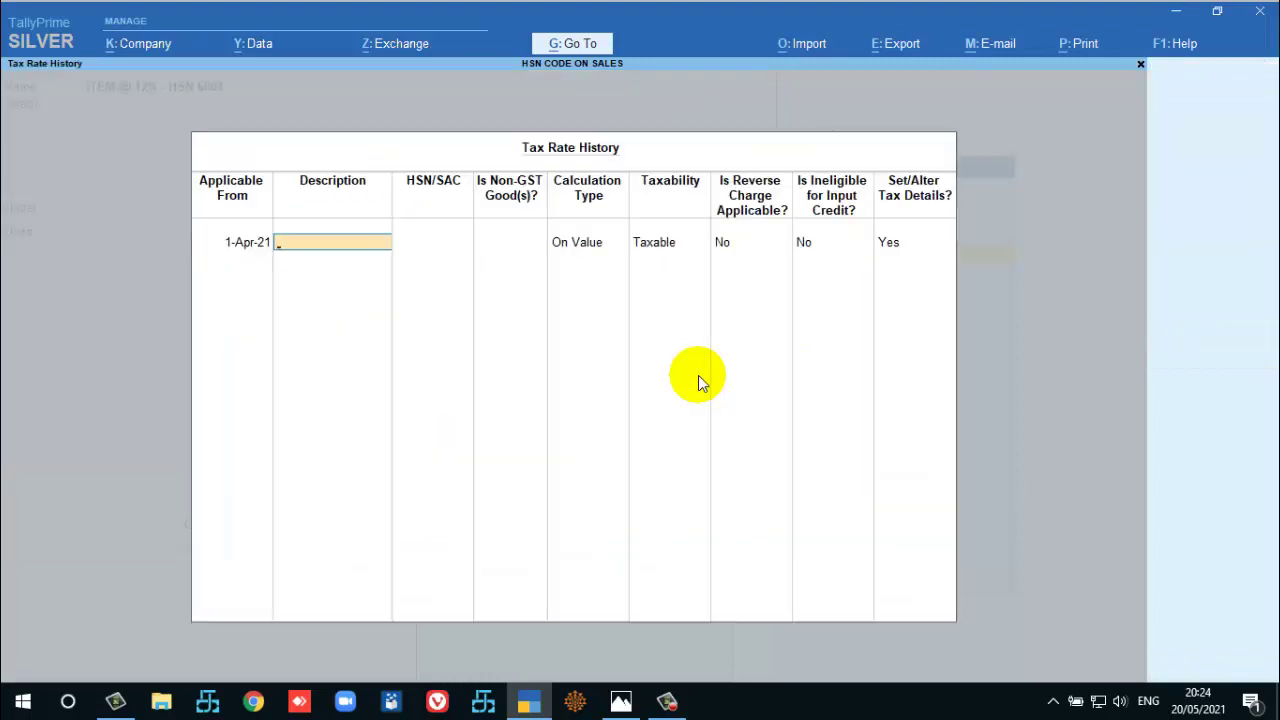
pyautogui.write('FABRIC')
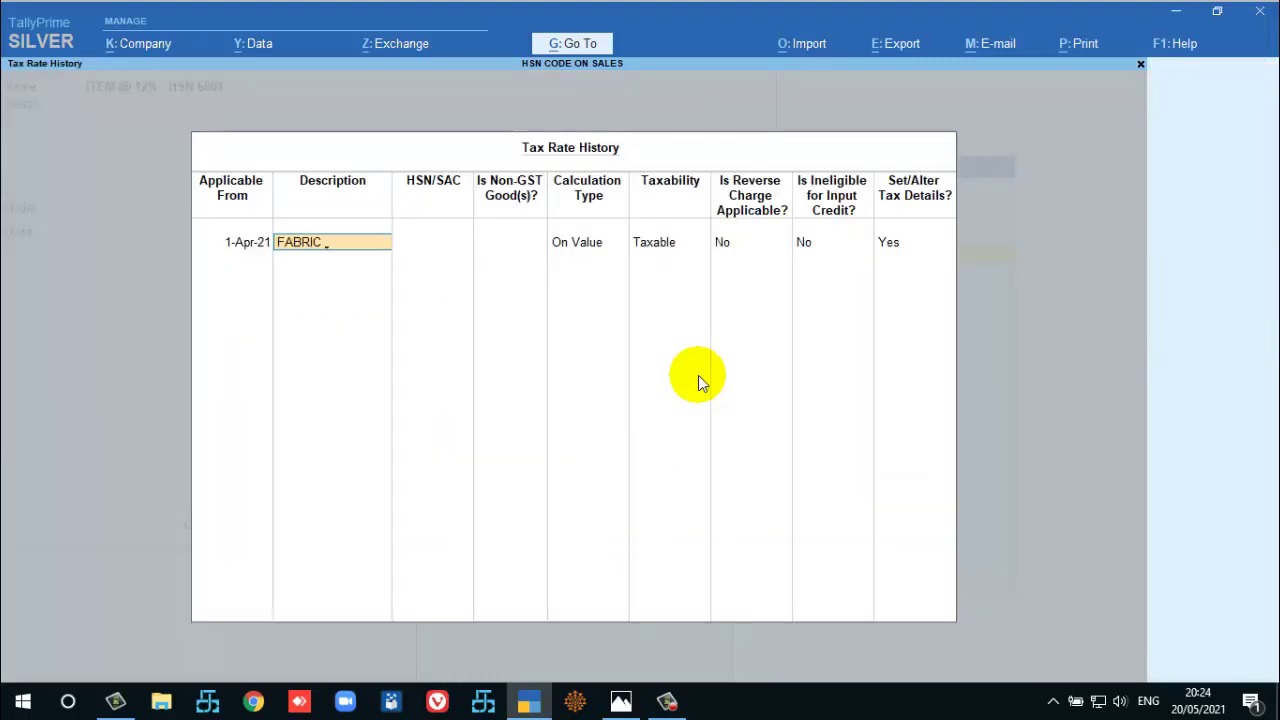
pyautogui.write(' - CLO')
pyautogui.press('BackSpace')
pyautogui.press('BackSpace')
pyautogui.press('BackSpace')
pyautogui.write('OTHERS')
pyautogui.press('Return')
pyautogui.write('6001')
pyautogui.press('Return')
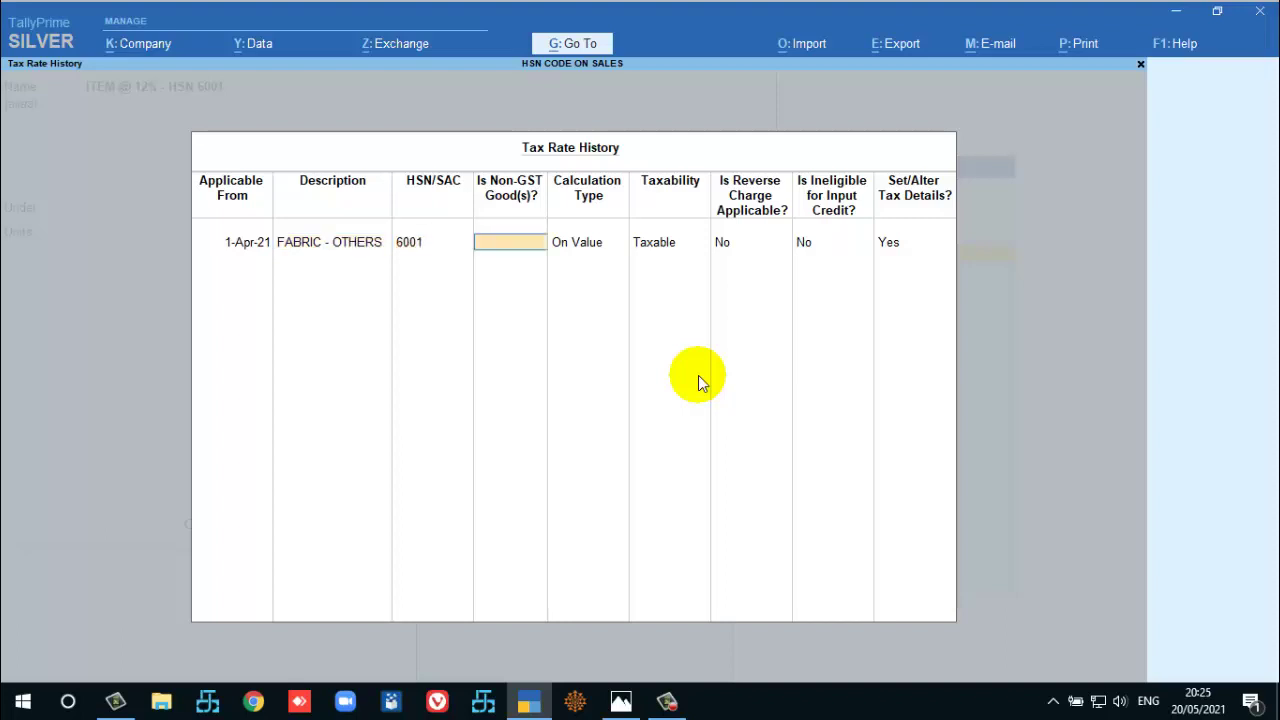
# Mark it as regular GST goods and save the new 12% stock item.
pyautogui.press('Return')
pyautogui.press('Return')
pyautogui.press('Return')
pyautogui.press('Return')
pyautogui.press('Return')
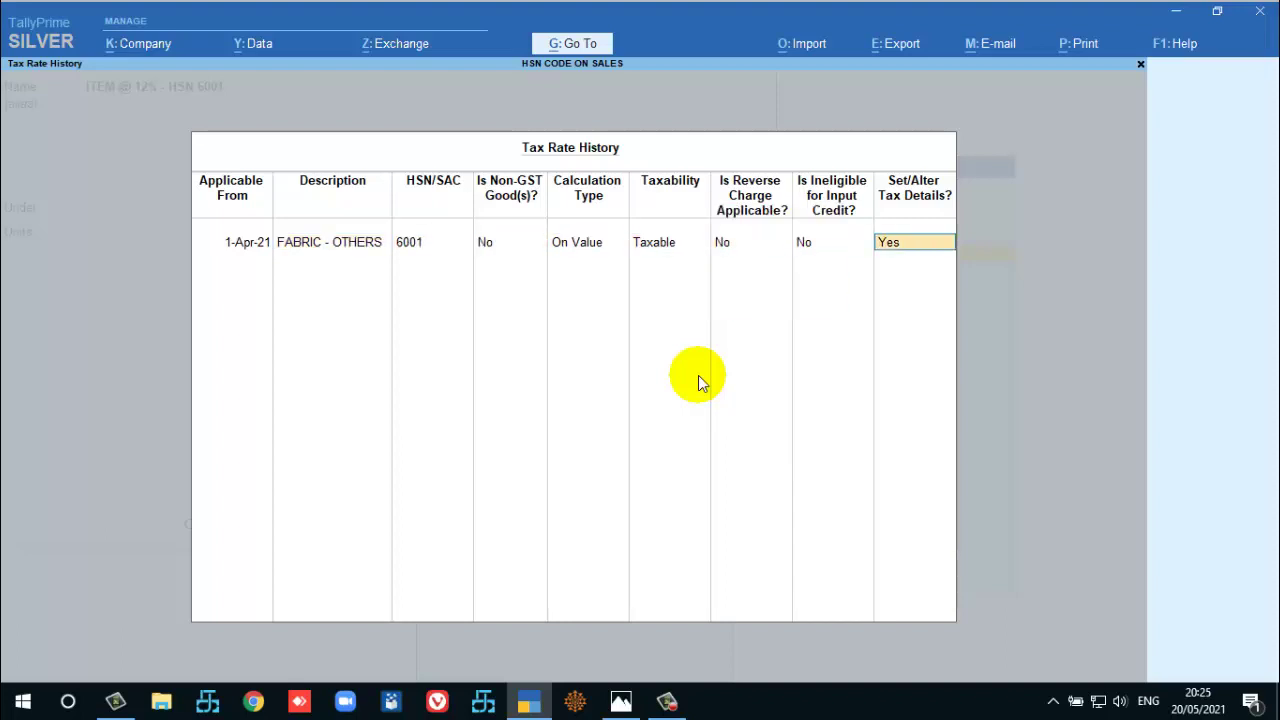
pyautogui.press('Return')
pyautogui.press('Return')
pyautogui.press('Return')
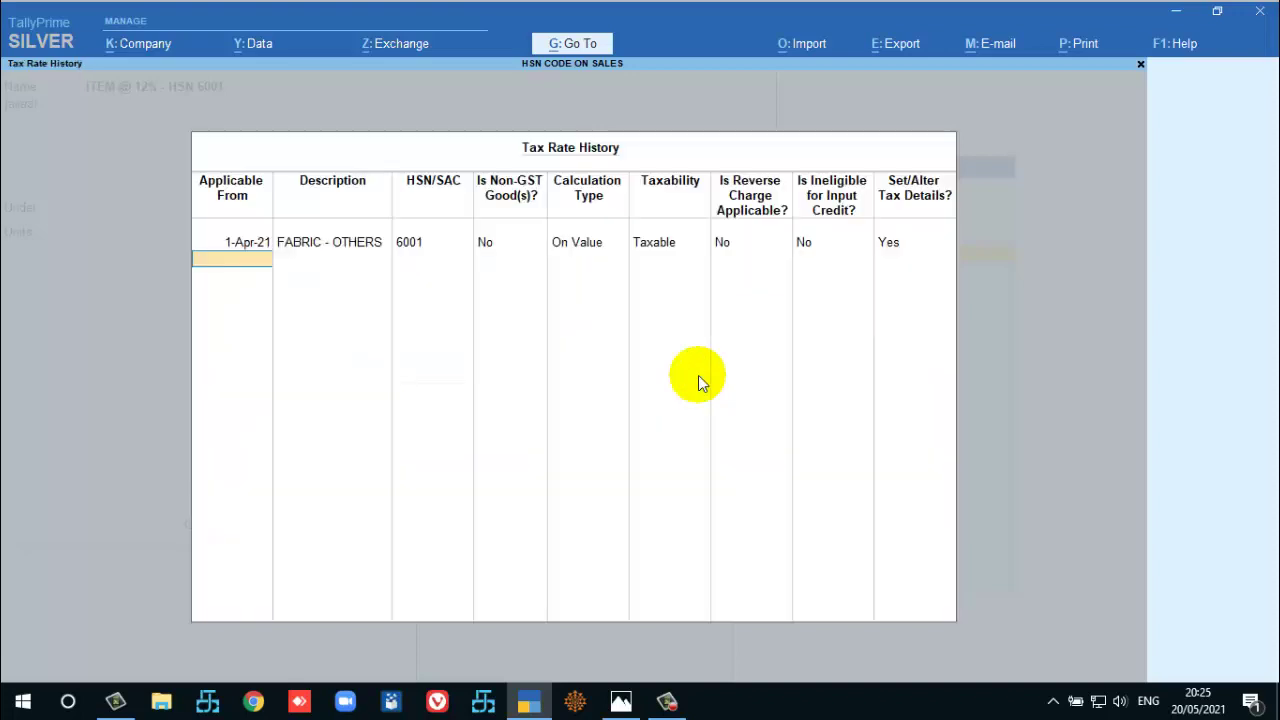
pyautogui.press('Return')
pyautogui.hotkey('ctrl', 'a')
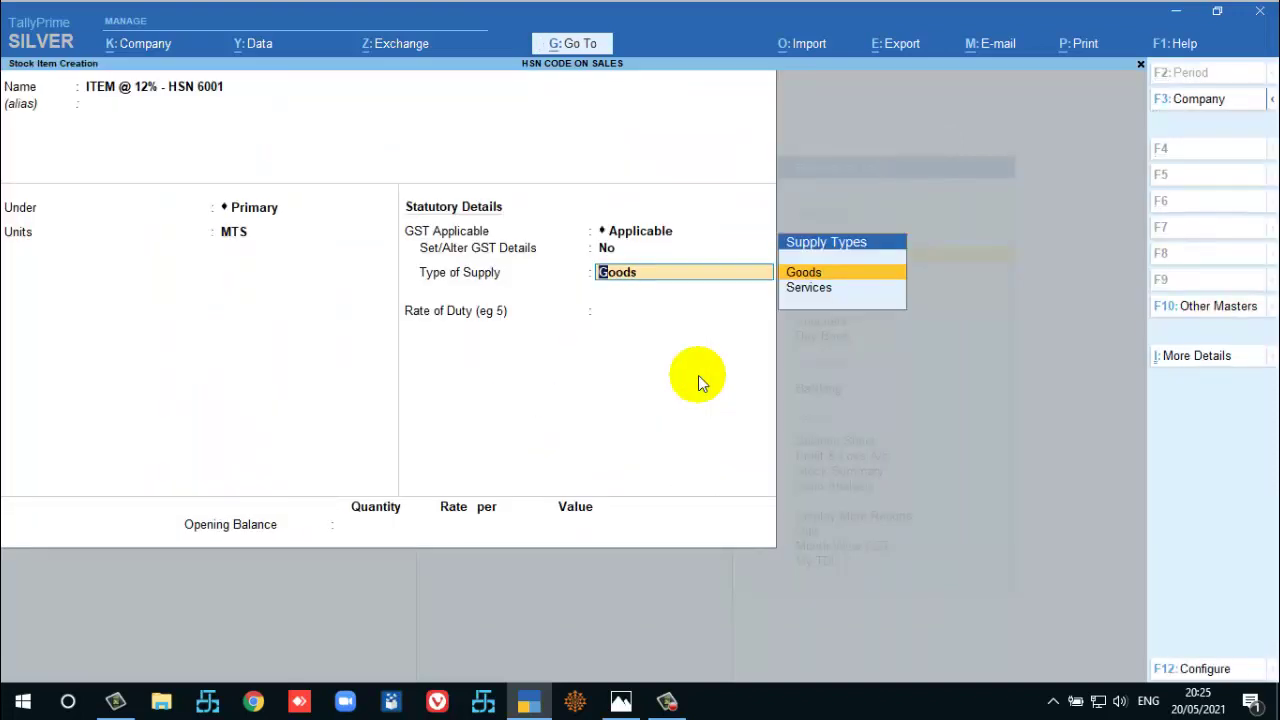
pyautogui.hotkey('ctrl', 'a')
pyautogui.press('Escape')
# Quit the blank creation form and open ITEM @ 5% HSN-5001 for alteration.
pyautogui.press('y')
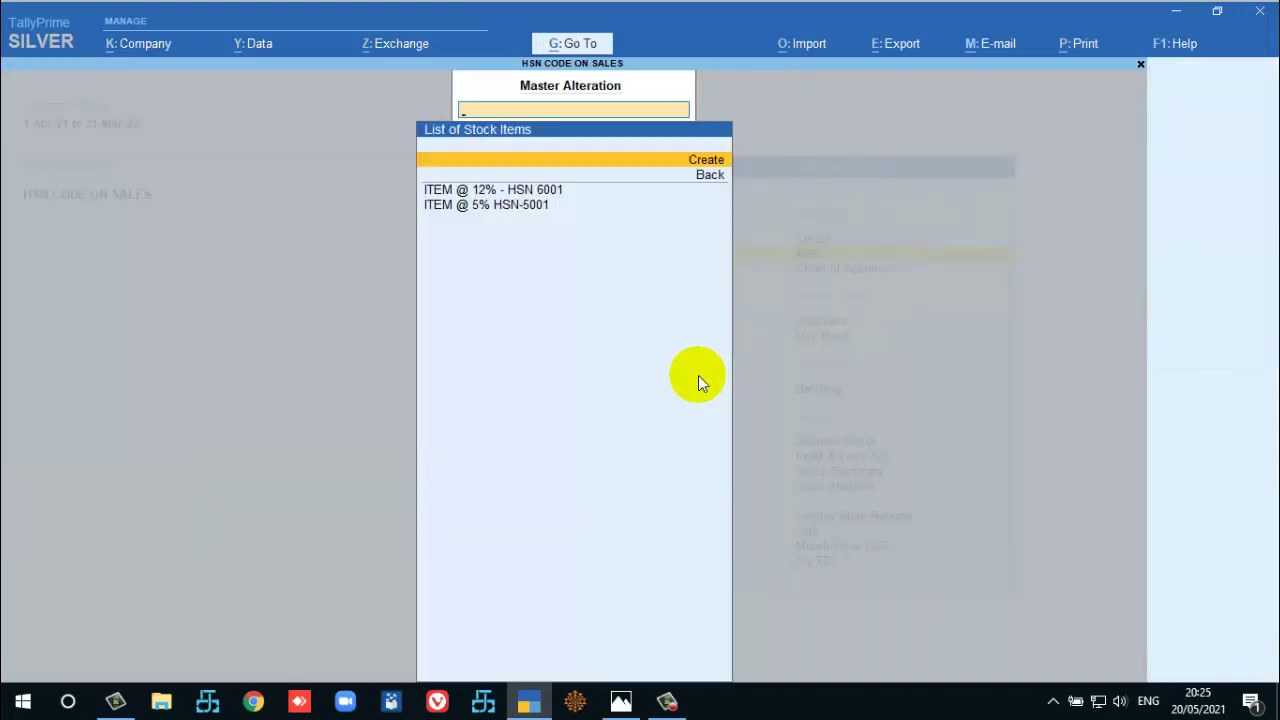
pyautogui.press('Down')
pyautogui.press('Down')
pyautogui.press('Down')
pyautogui.press('Up')
pyautogui.press('Down')
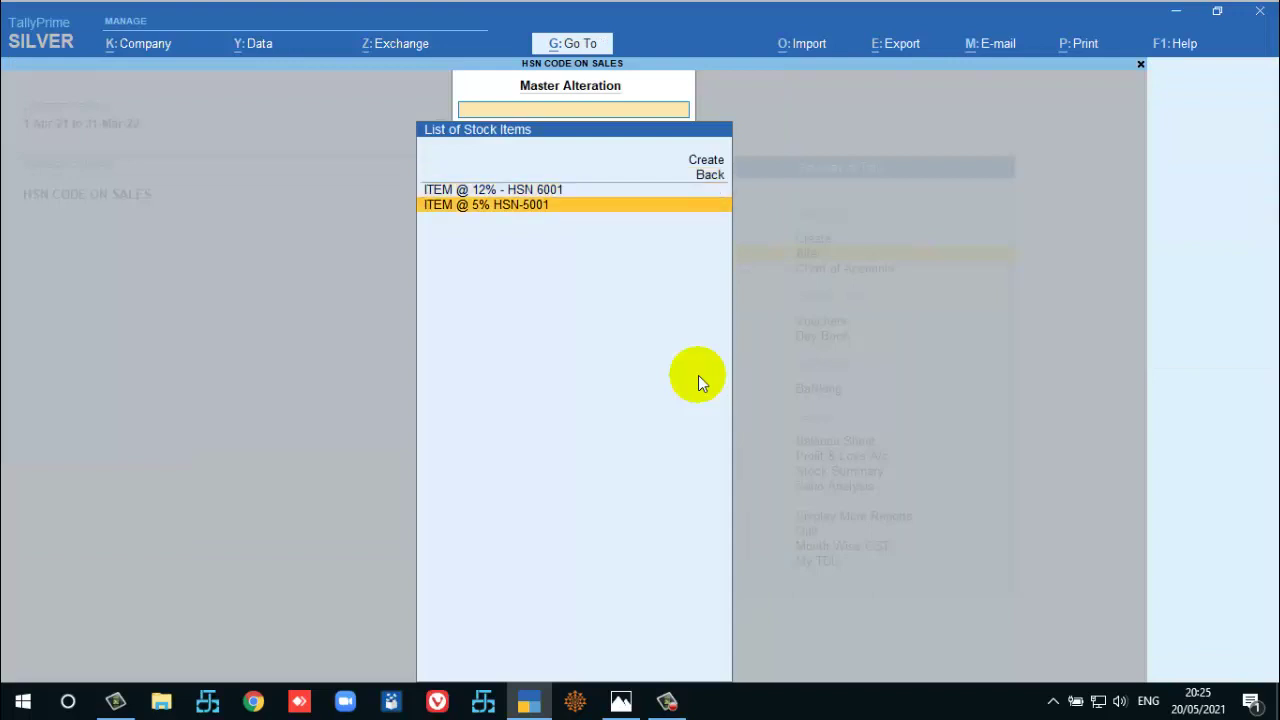
pyautogui.press('Up')
pyautogui.press('Down')
pyautogui.press('Return')
# Review its GST details (FABRIC SILK, HSN 5001, 5%) and return to the Gateway of Tally.
pyautogui.press('Return')
pyautogui.press('Return')
pyautogui.press('Return')
pyautogui.press('Return')
pyautogui.press('Return')
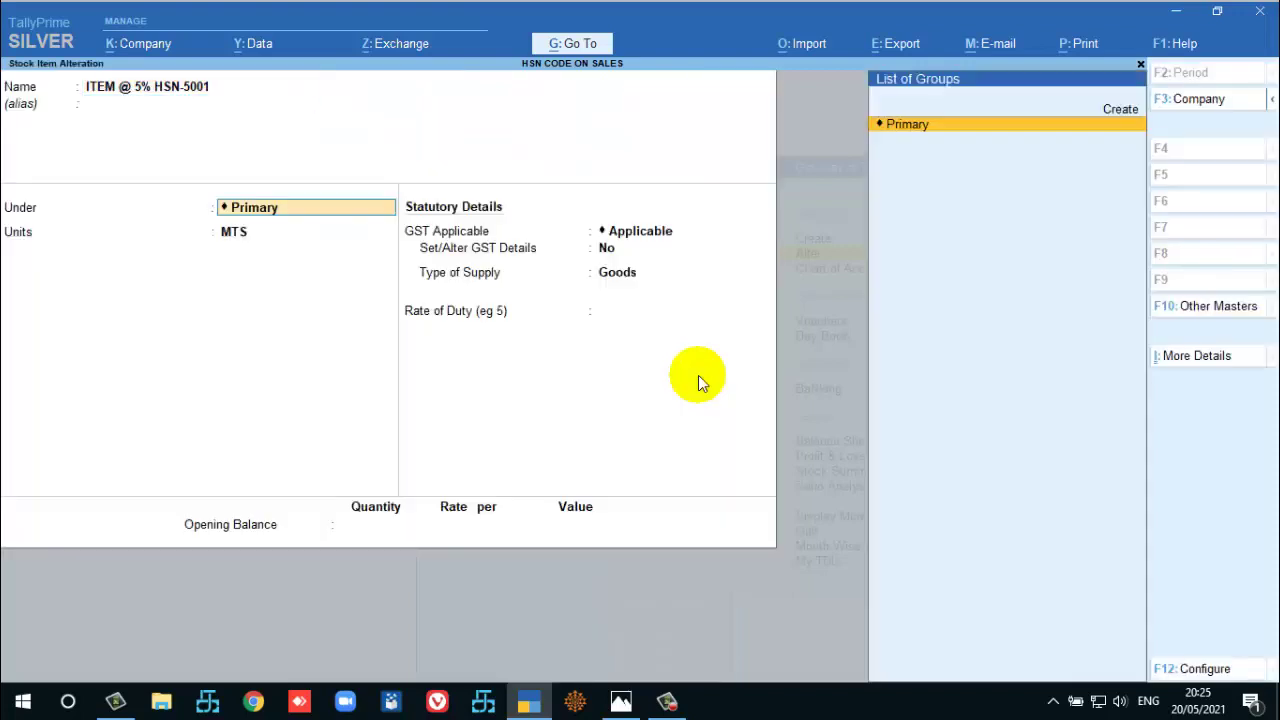
pyautogui.press('Return')
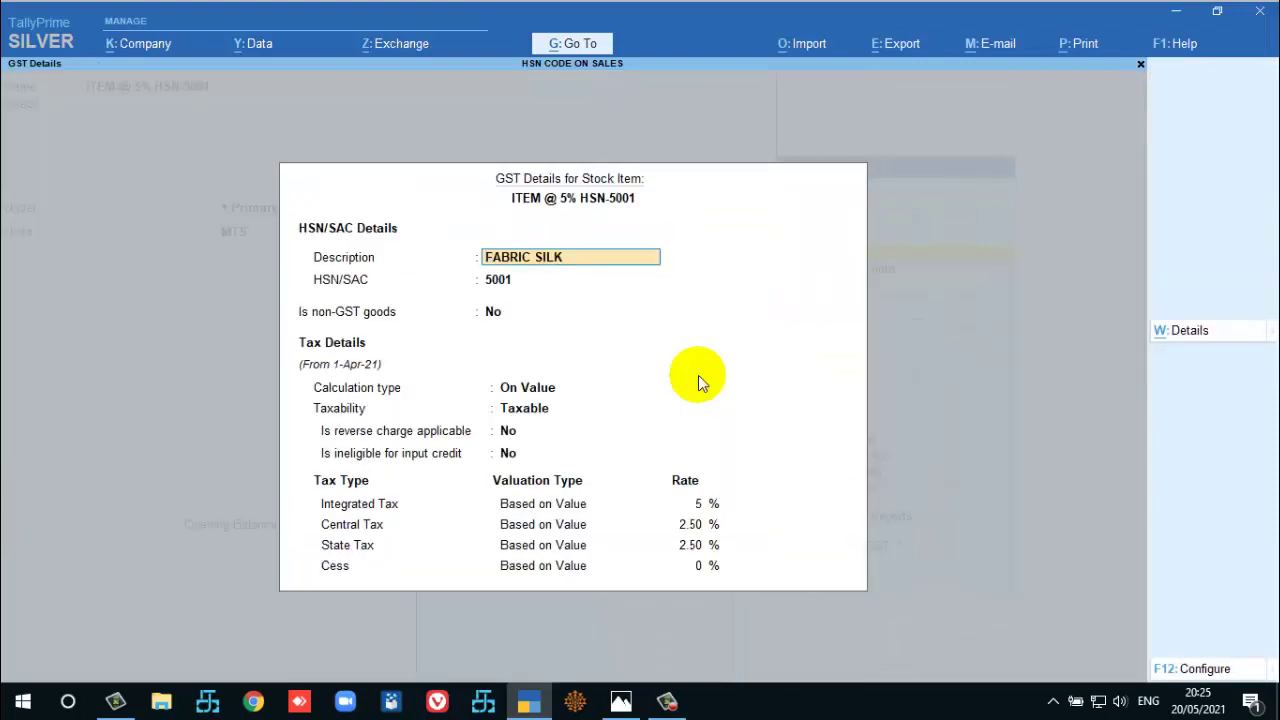
pyautogui.hotkey('alt', 'l')
pyautogui.press('Return')
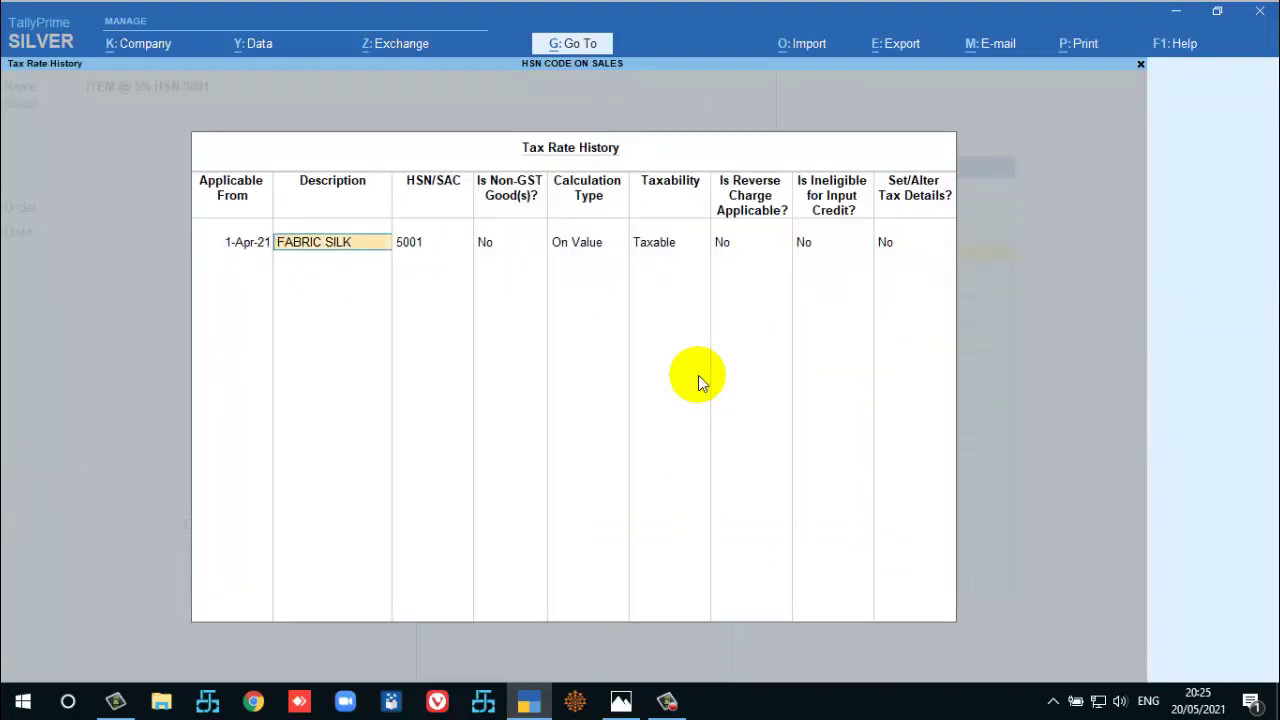
pyautogui.press('BackSpace')
pyautogui.hotkey('ctrl', 'a')
pyautogui.press('Escape')
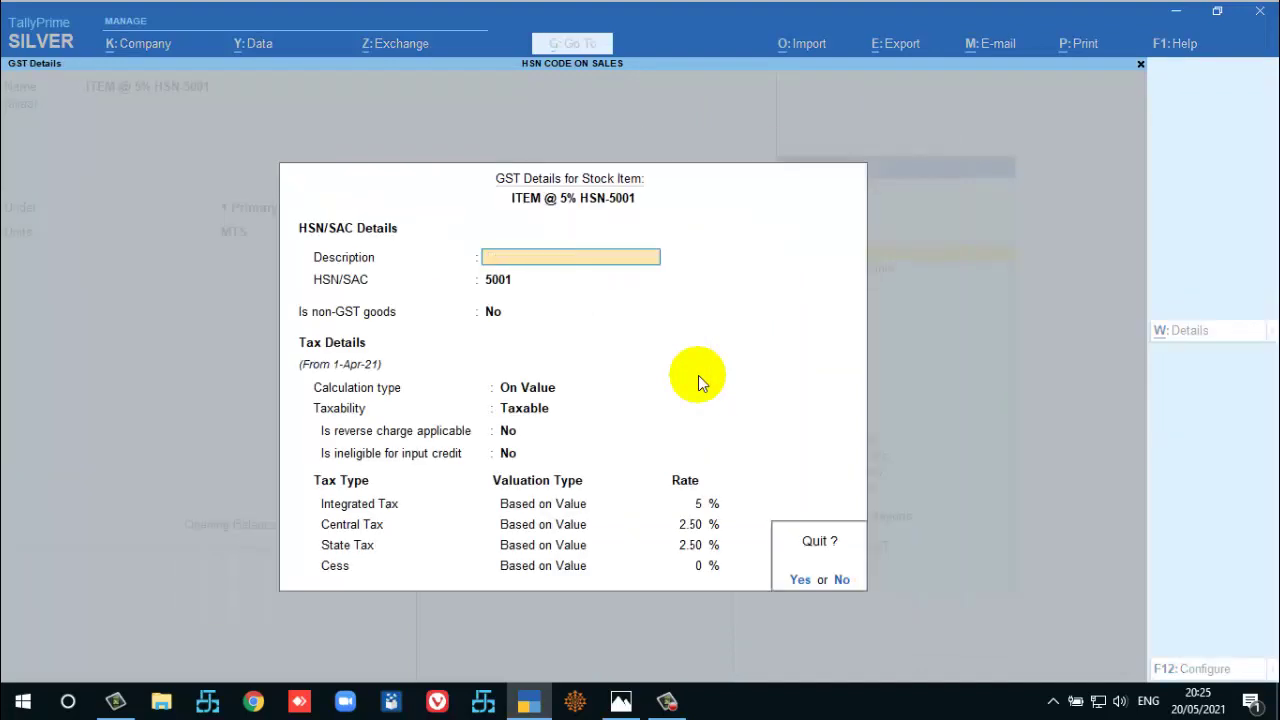
pyautogui.press('y')
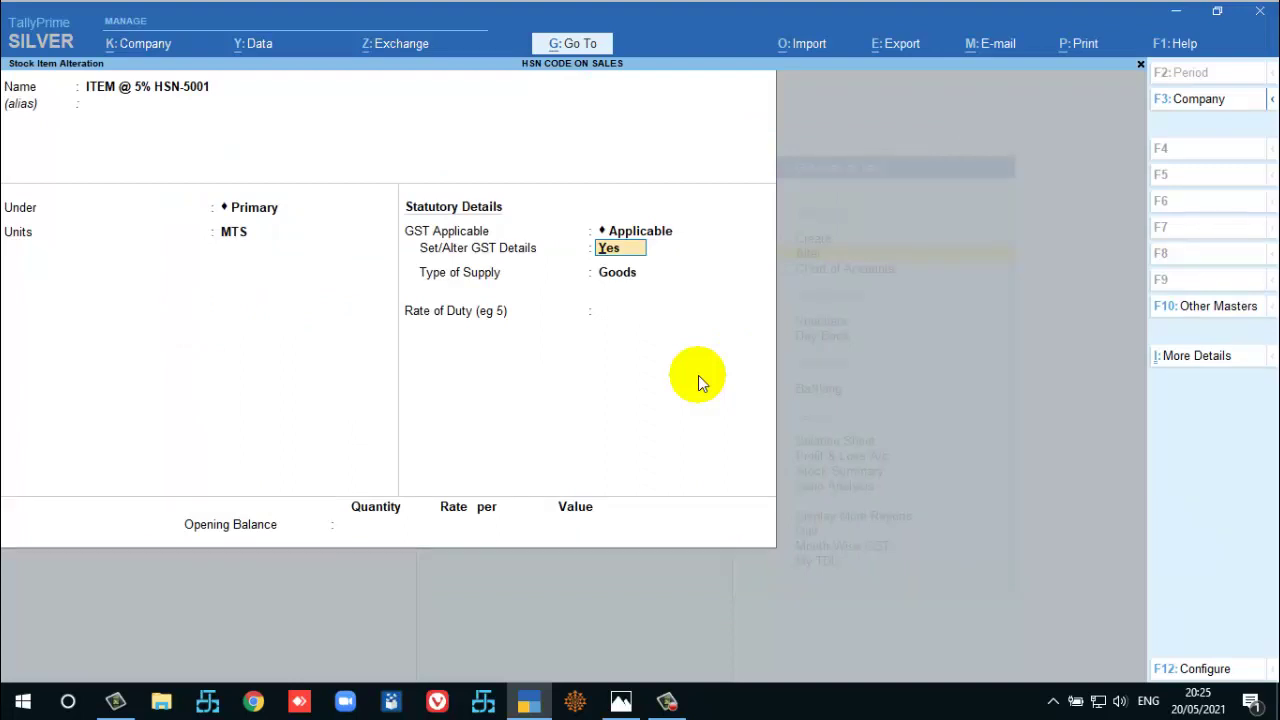
pyautogui.hotkey('ctrl', 'a')
pyautogui.press('Escape')
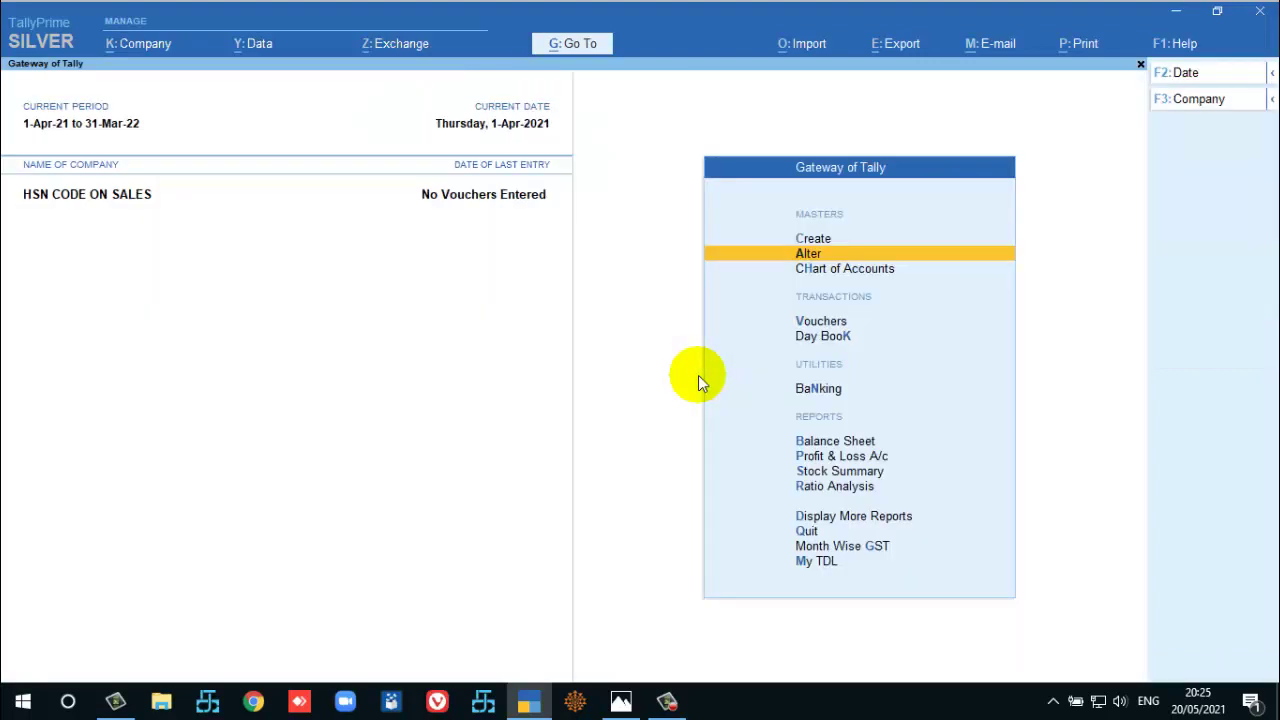
# Start a sales voucher with Cash as the party, accepting dispatch and party details.
pyautogui.press('v')
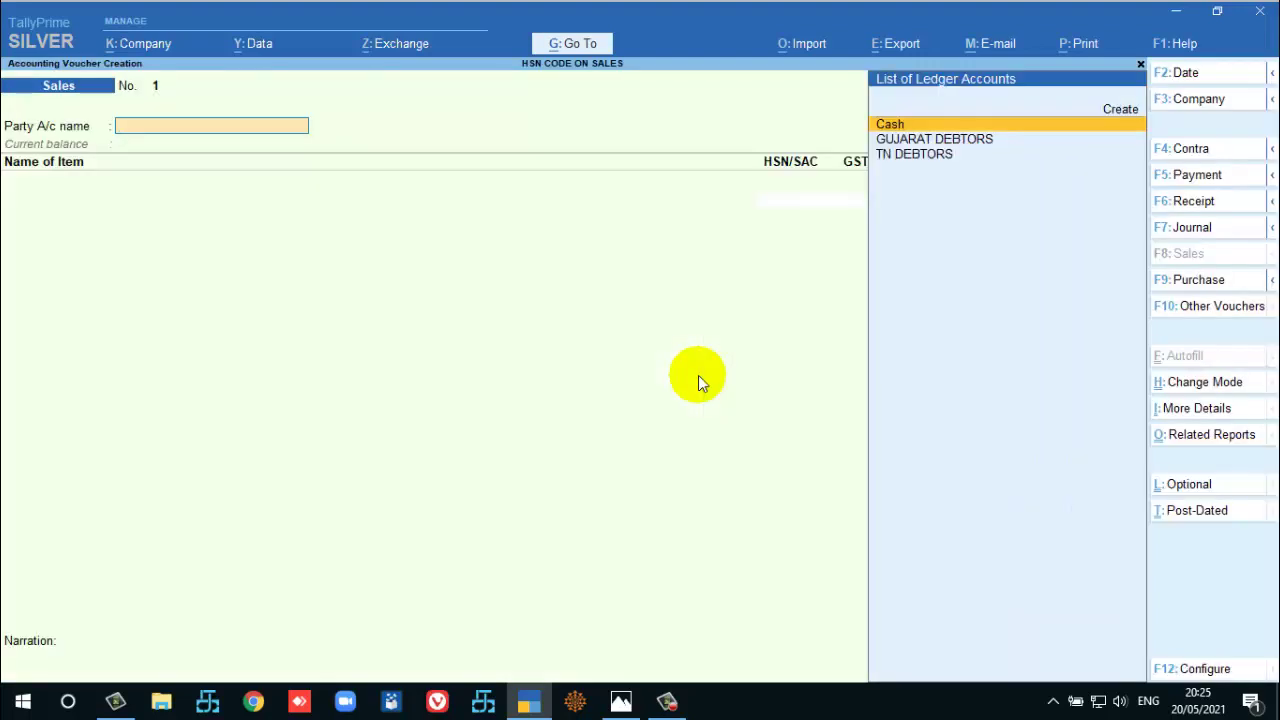
pyautogui.press('Down')
pyautogui.press('Up')
pyautogui.press('Return')
pyautogui.press('Return')
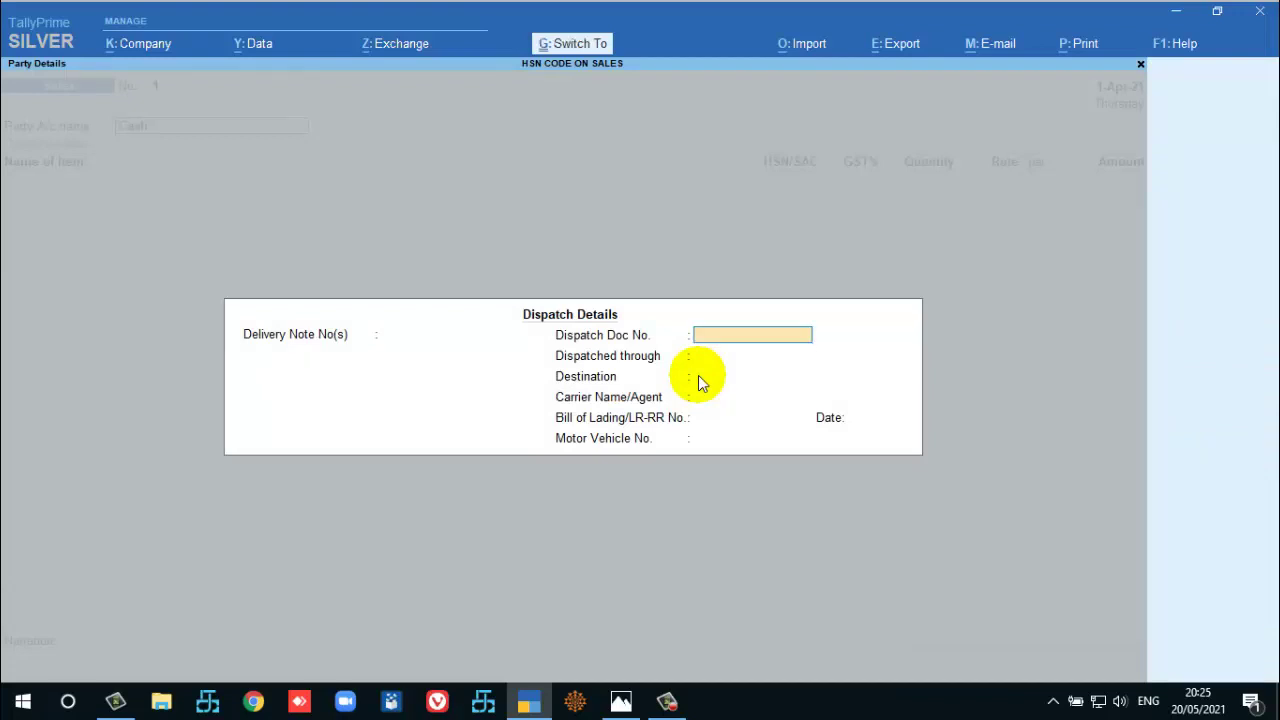
pyautogui.hotkey('ctrl', 'a')
pyautogui.press('Return')
pyautogui.press('Return')
pyautogui.press('Return')
pyautogui.press('Return')
pyautogui.press('Return')
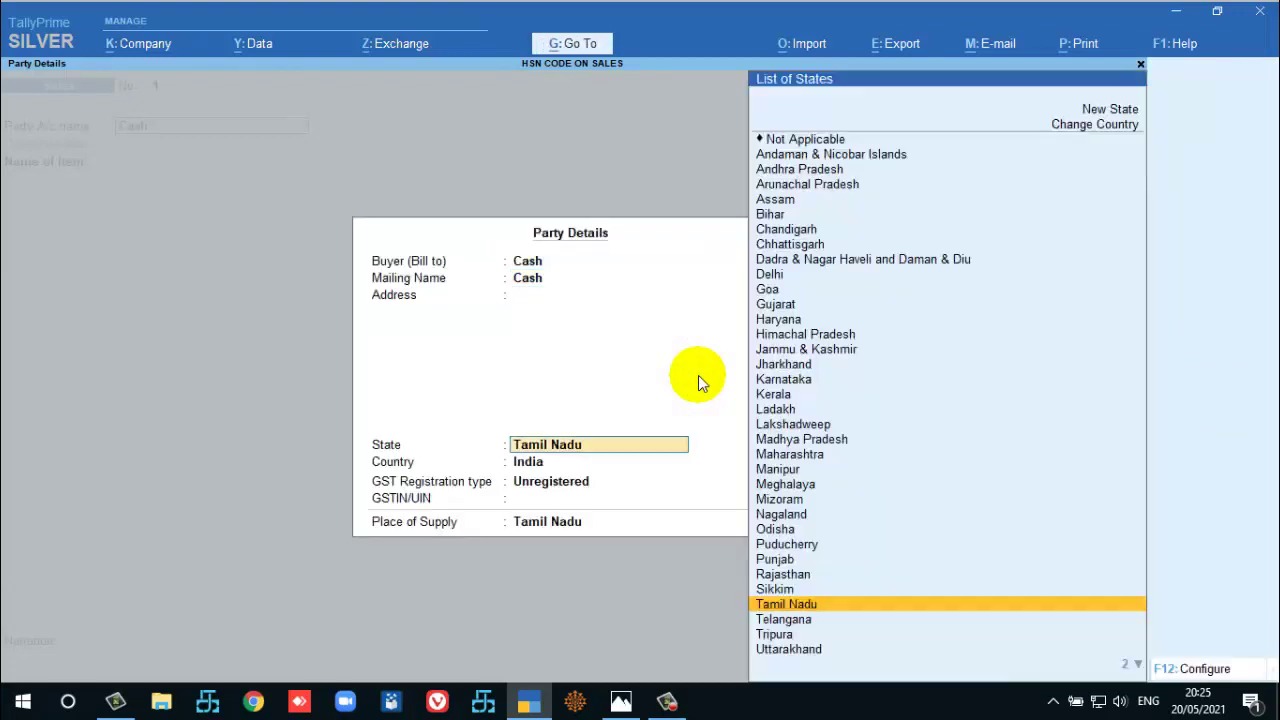
pyautogui.hotkey('ctrl', 'a')
# Bill 100 MTS of ITEM @ 12% - HSN 6001 at 250 (25,000.00) to the SALES ledger.
pyautogui.press('Down')
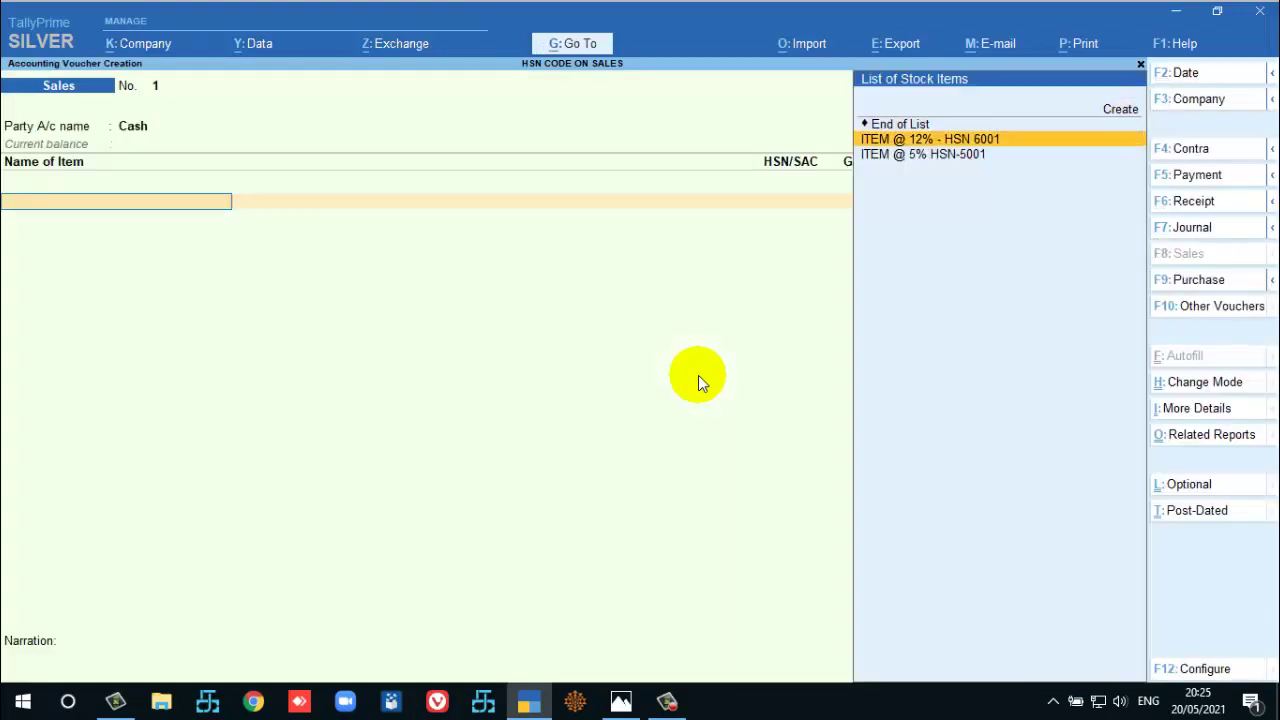
pyautogui.press('Return')
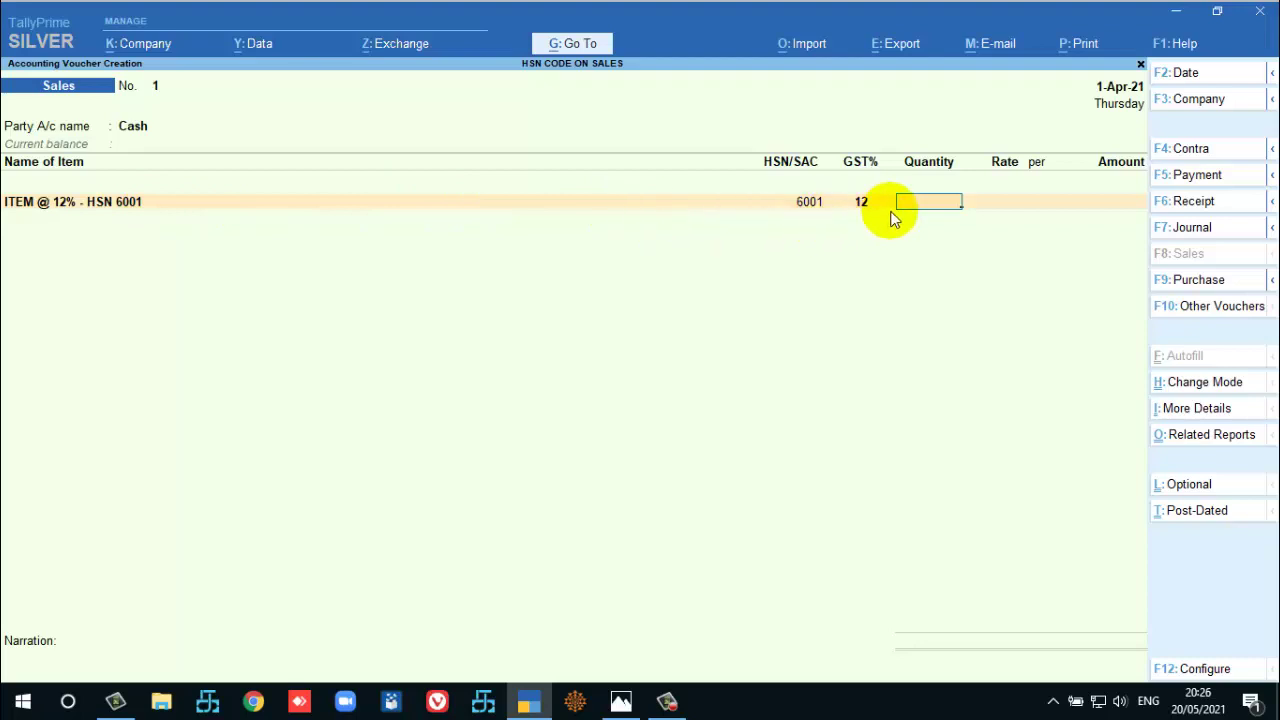
pyautogui.write('100')
pyautogui.press('Return')
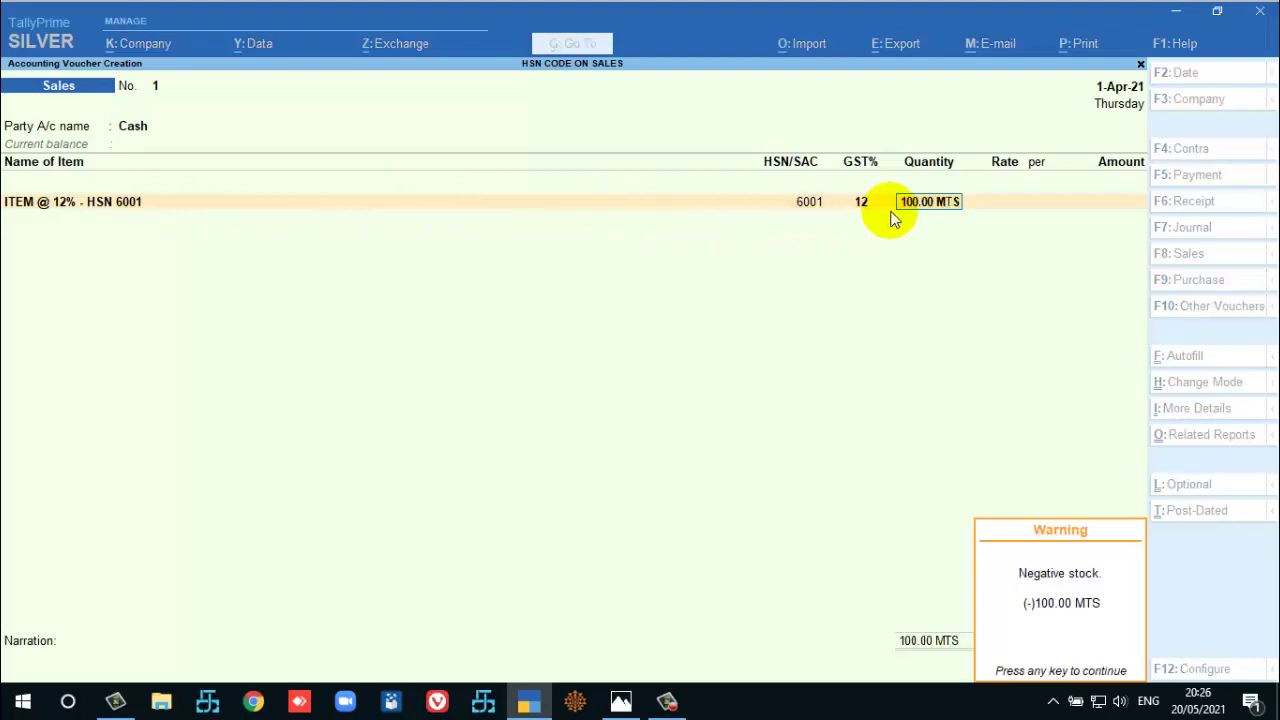
pyautogui.press('Return')
pyautogui.write('250')
pyautogui.press('Return')
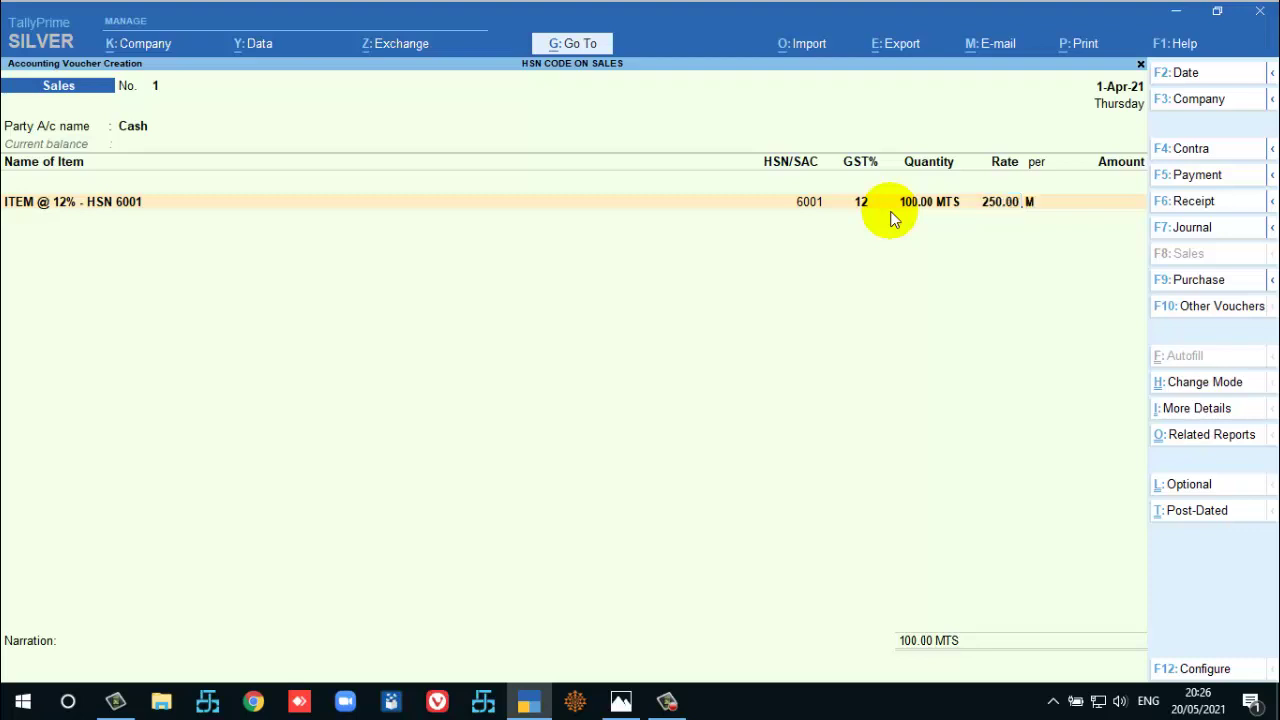
pyautogui.press('Return')
pyautogui.press('Return')
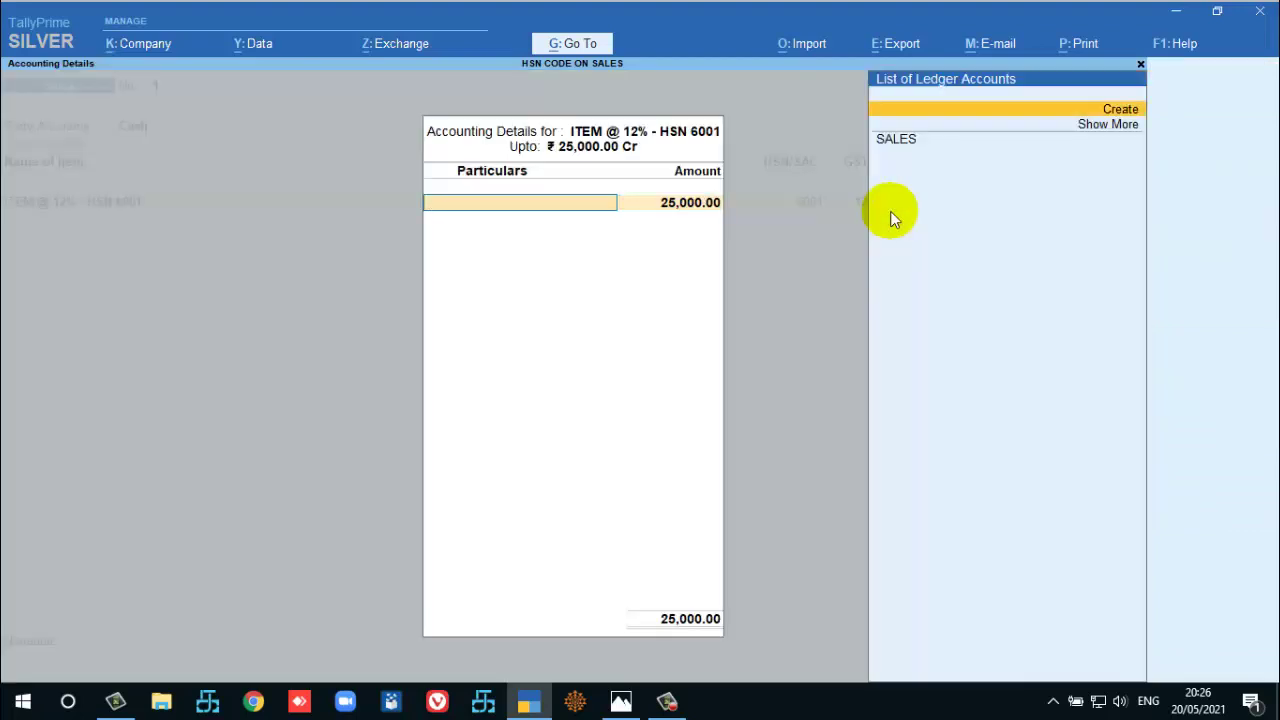
pyautogui.press('Return')
pyautogui.press('Return')
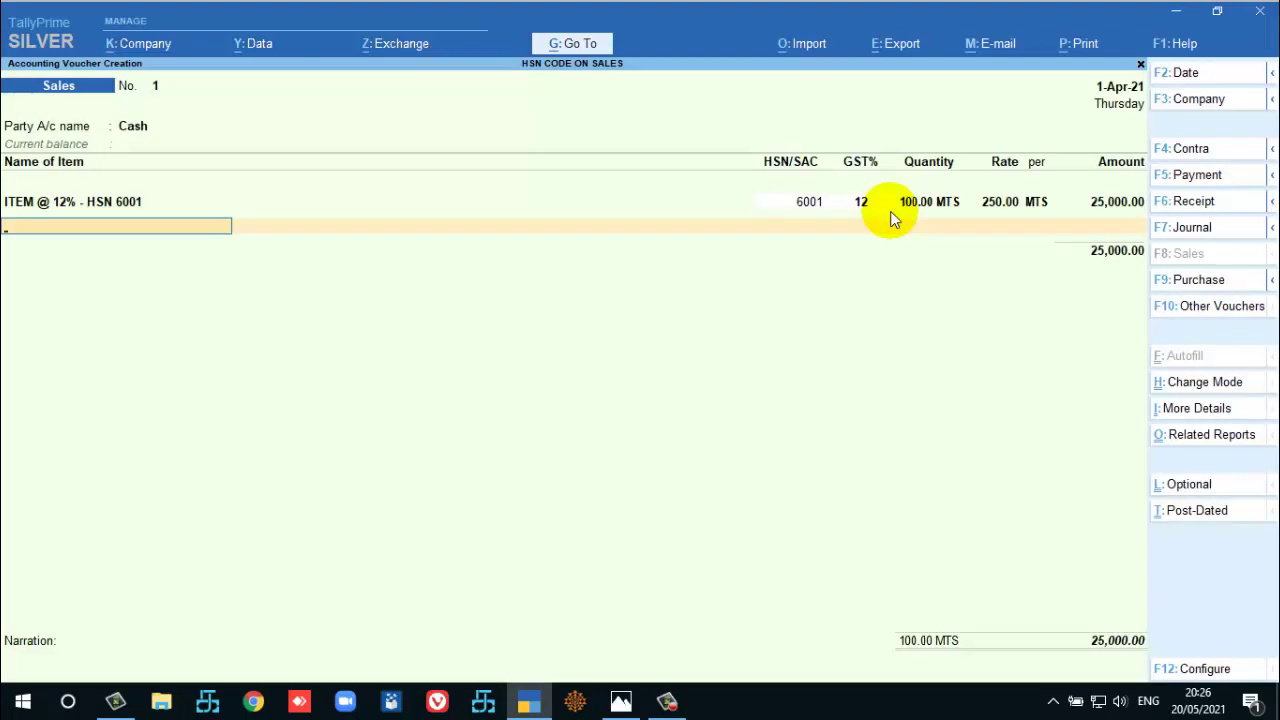
# Add CGST and SGST ledgers of 1,500.00 each.
pyautogui.write('CGS')
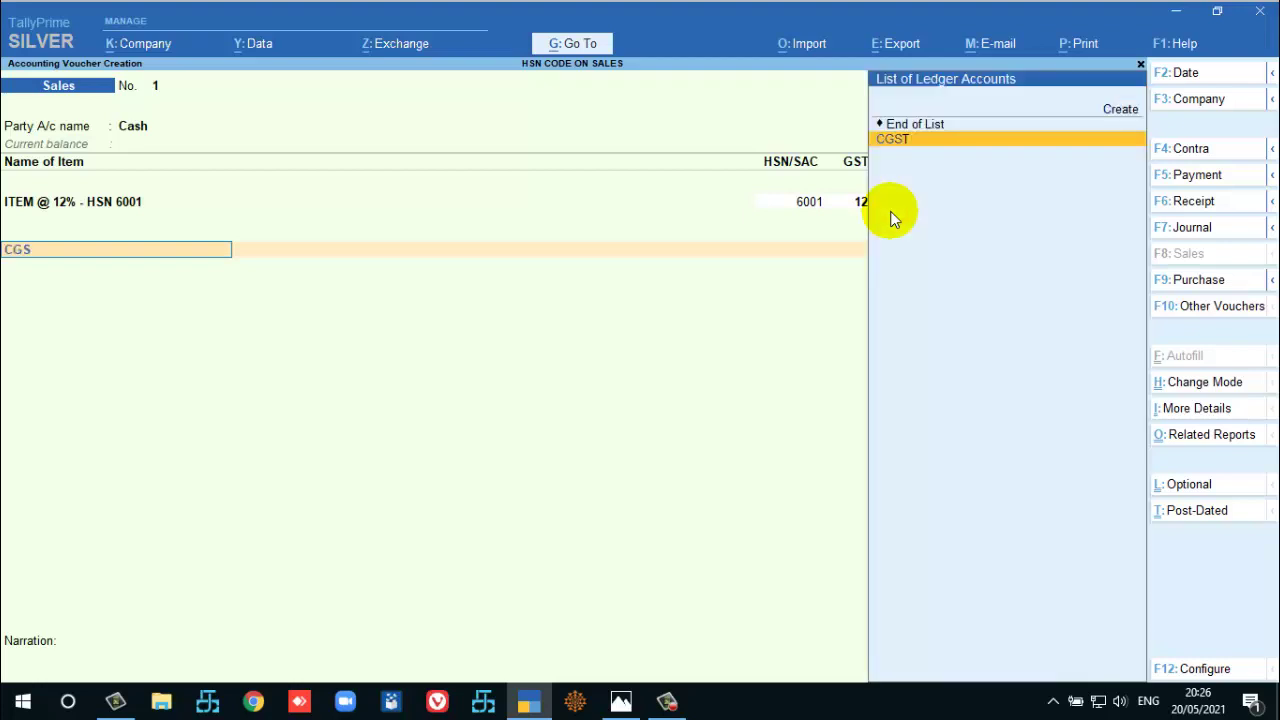
pyautogui.press('Return')
pyautogui.press('Return')
pyautogui.write('SG')
pyautogui.press('Return')
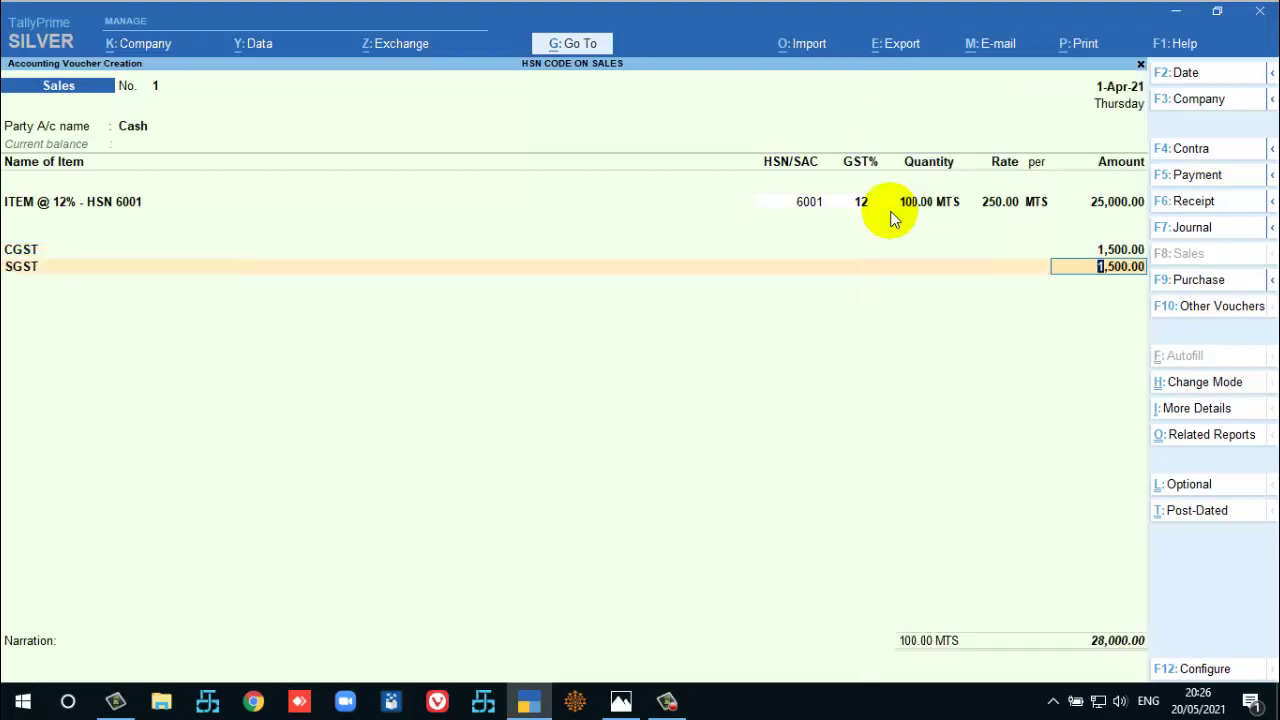
pyautogui.press('Return')
pyautogui.press('Return')
pyautogui.press('Return')
pyautogui.press('Return')
pyautogui.press('Return')
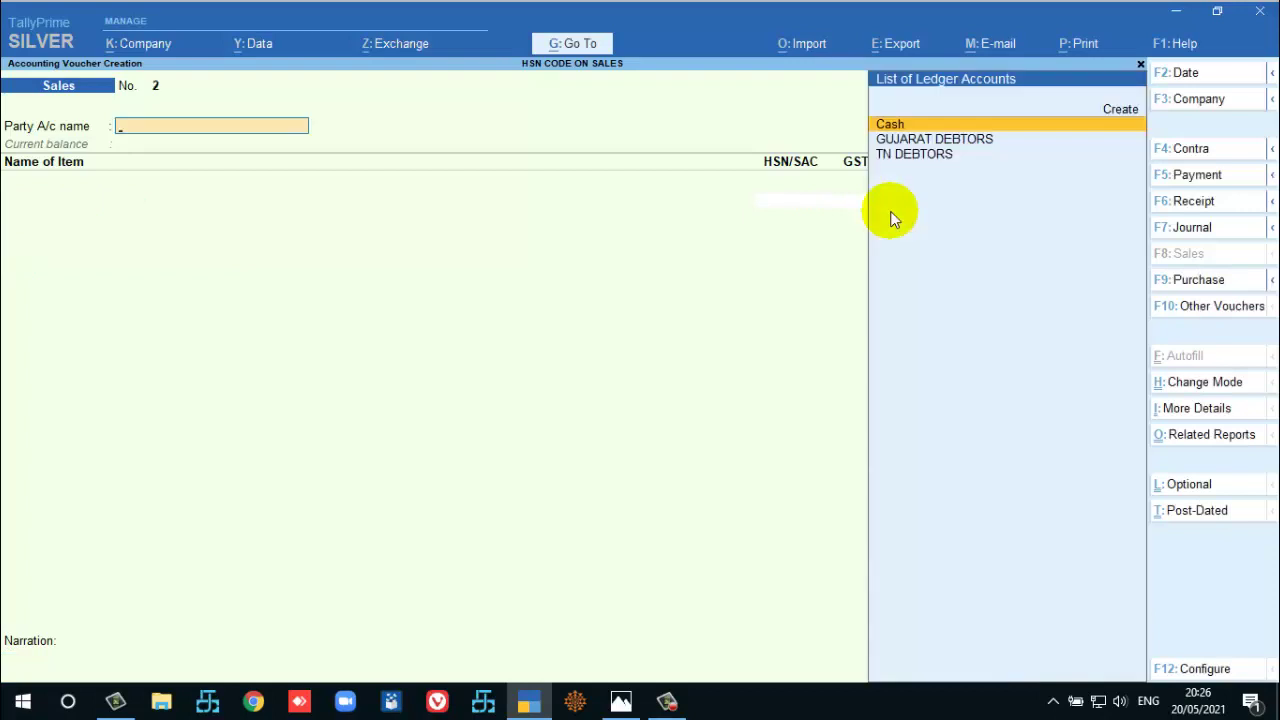
# Set GUJARAT DEBTORS as party and buyer for the second sales voucher.
pyautogui.press('Up')
pyautogui.press('Up')
pyautogui.press('Return')
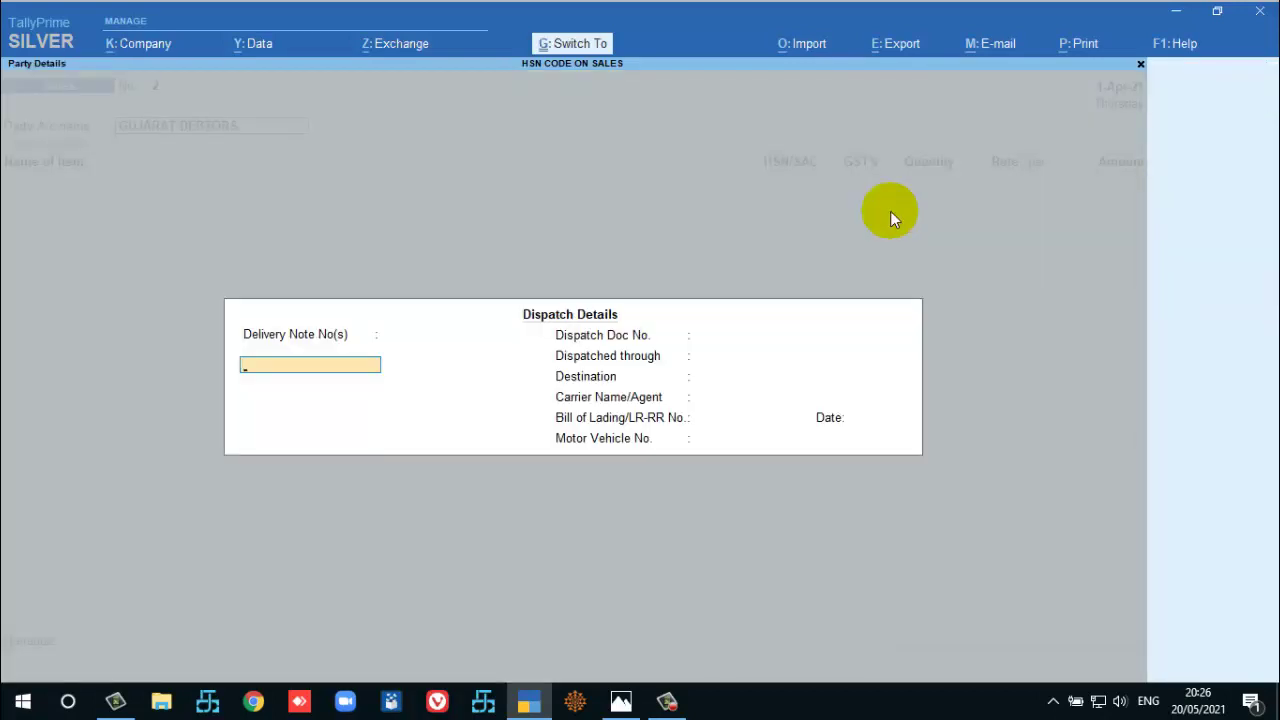
pyautogui.hotkey('ctrl', 'a')
pyautogui.press('Down')
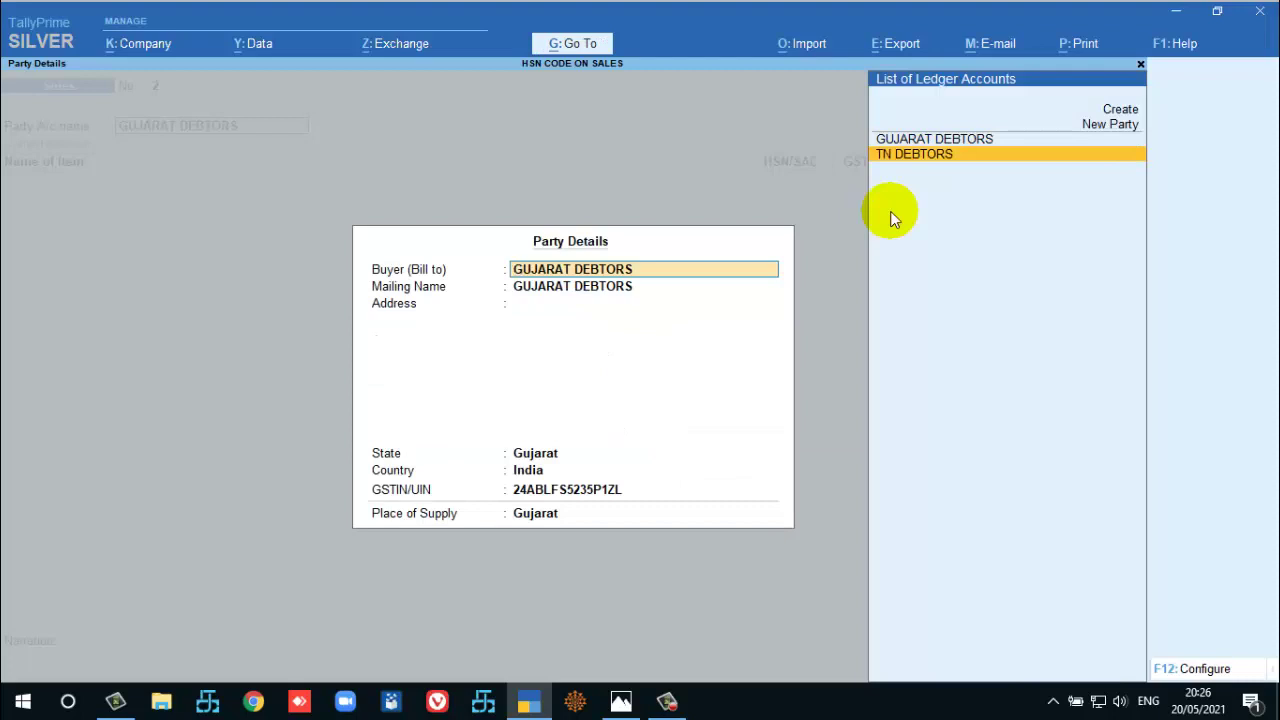
pyautogui.press('Up')
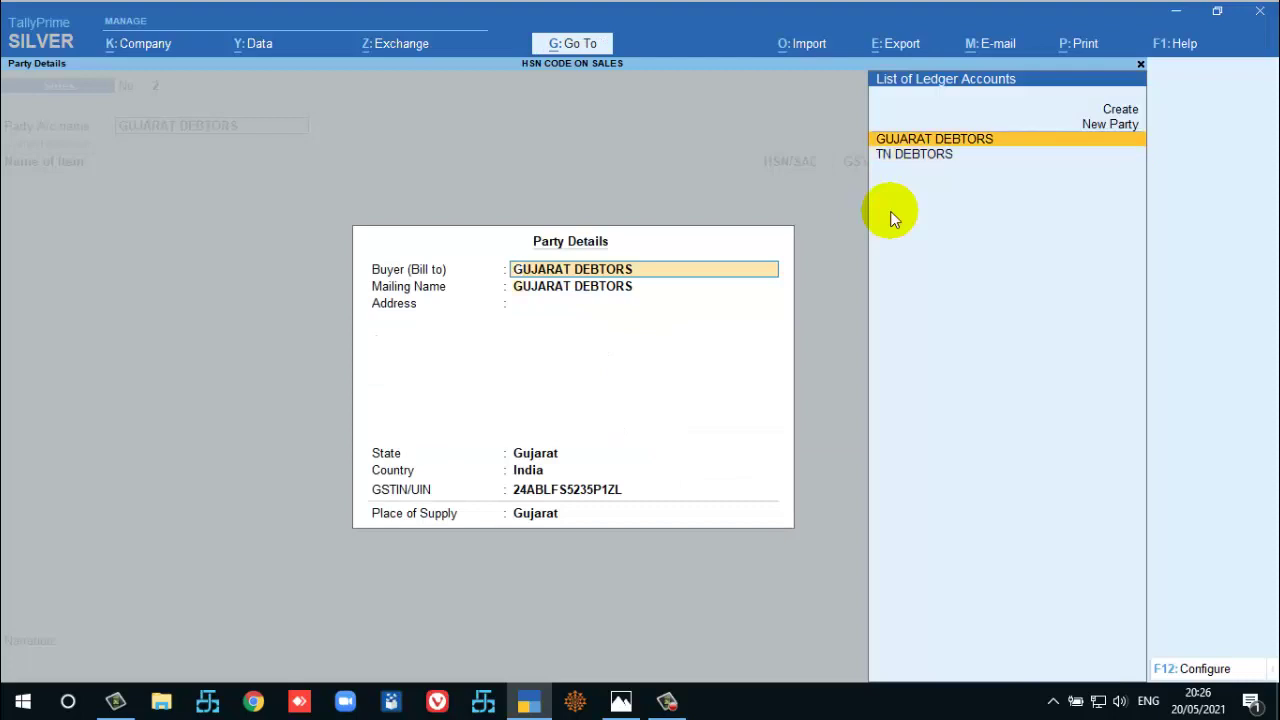
pyautogui.hotkey('ctrl', 'a')
# Add 100 MTS of ITEM @ 12% - HSN 6001 at 250 to the SALES ledger.
pyautogui.press('Down')
pyautogui.press('Return')
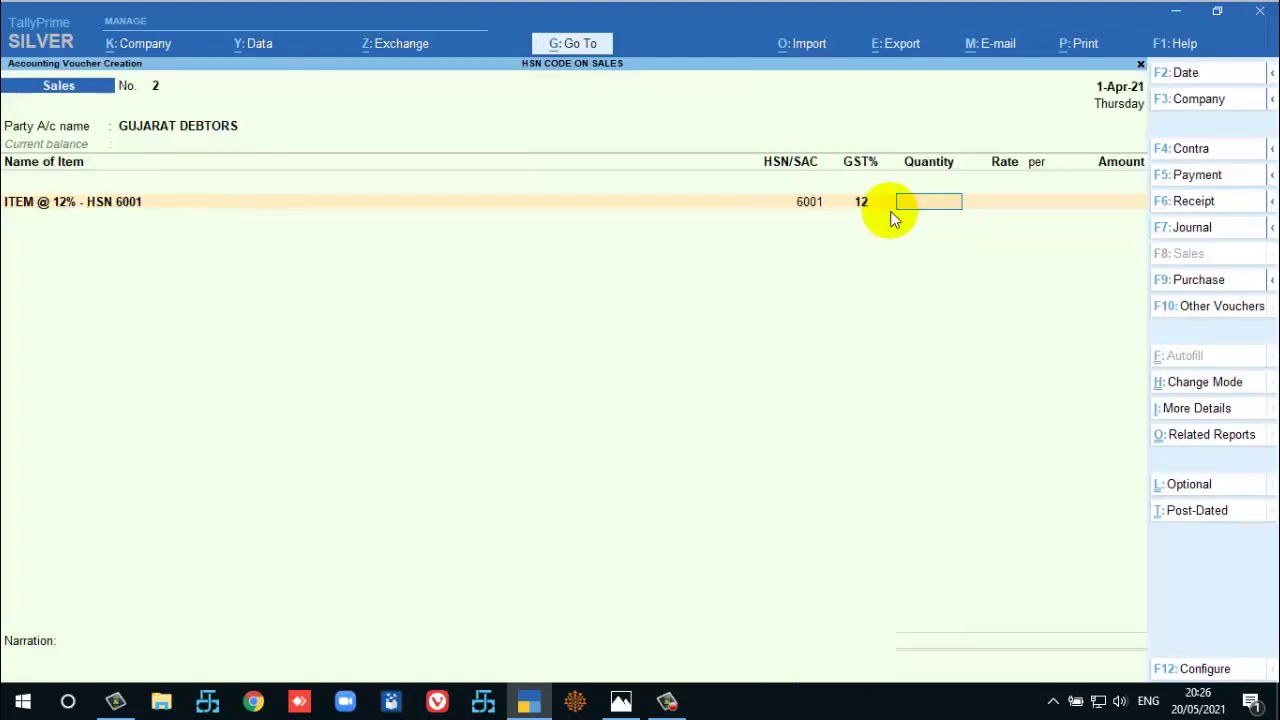
pyautogui.write('100')
pyautogui.press('Return')
pyautogui.press('Return')
pyautogui.press('Return')
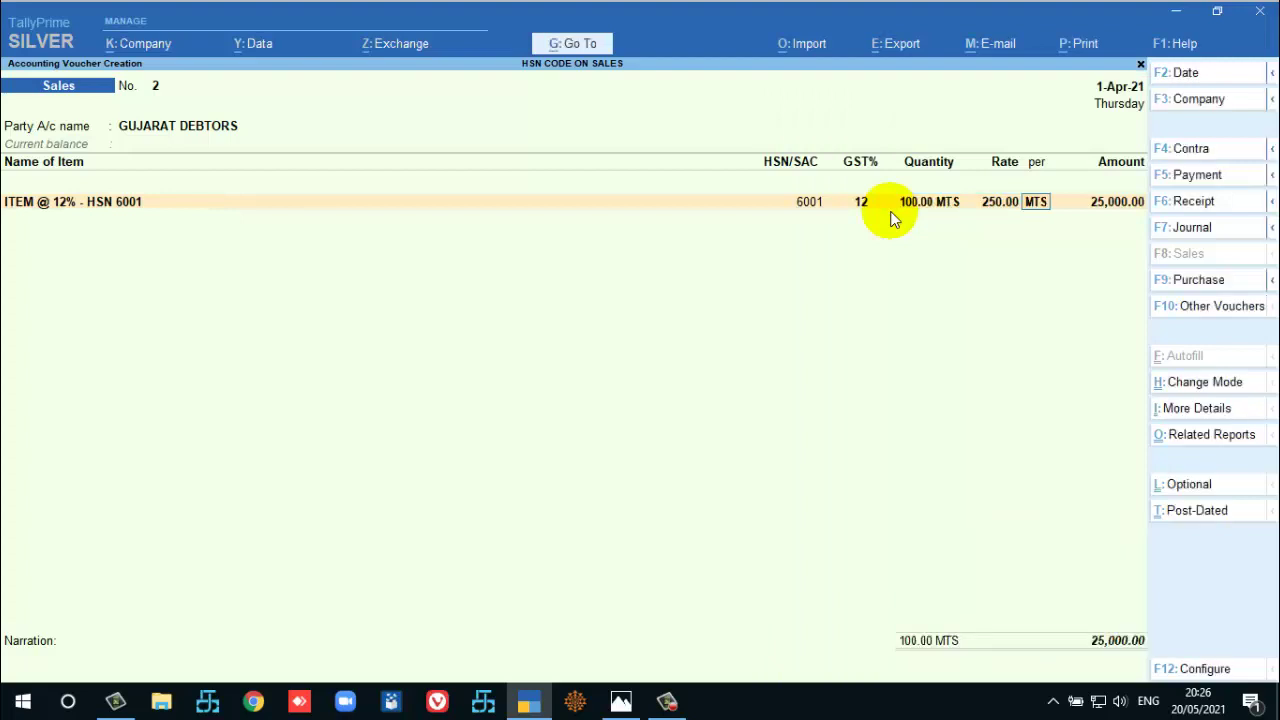
pyautogui.press('Return')
pyautogui.press('Return')
pyautogui.press('Return')
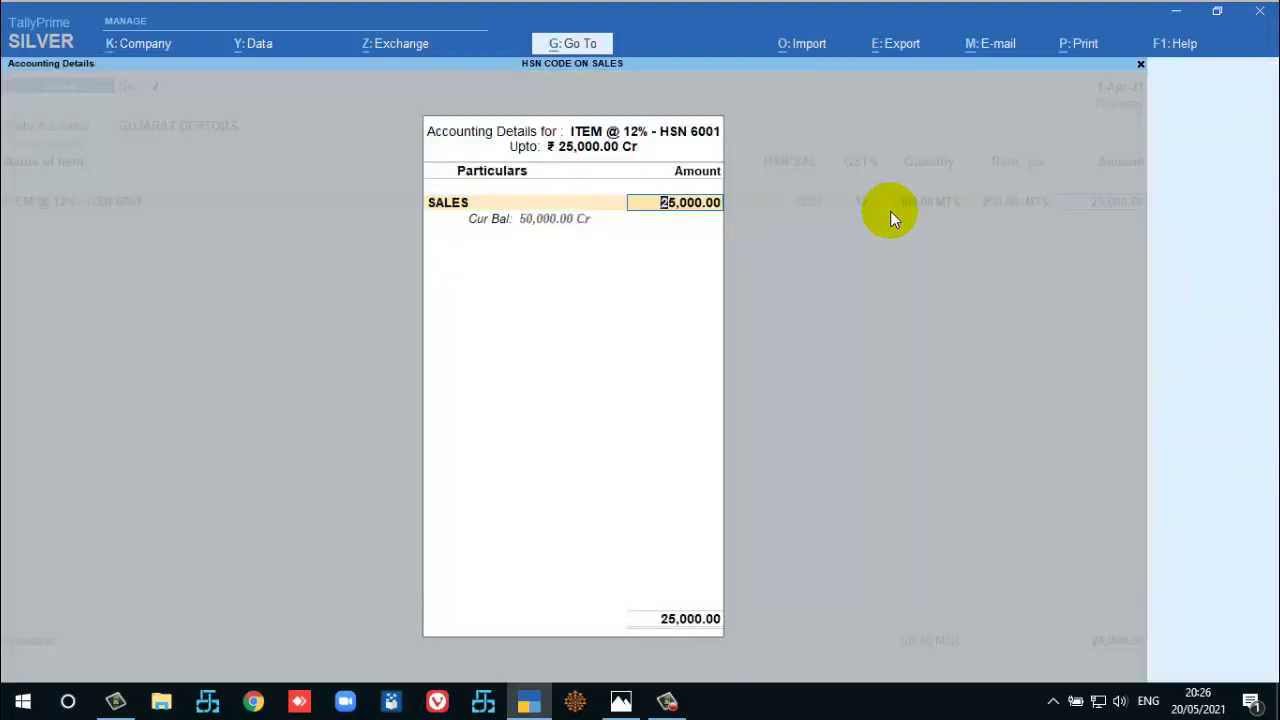
pyautogui.press('Return')
# Add 100 MTS of ITEM @ 5% HSN-5001 at 150 to the SALES ledger.
pyautogui.press('Down')
pyautogui.press('Down')
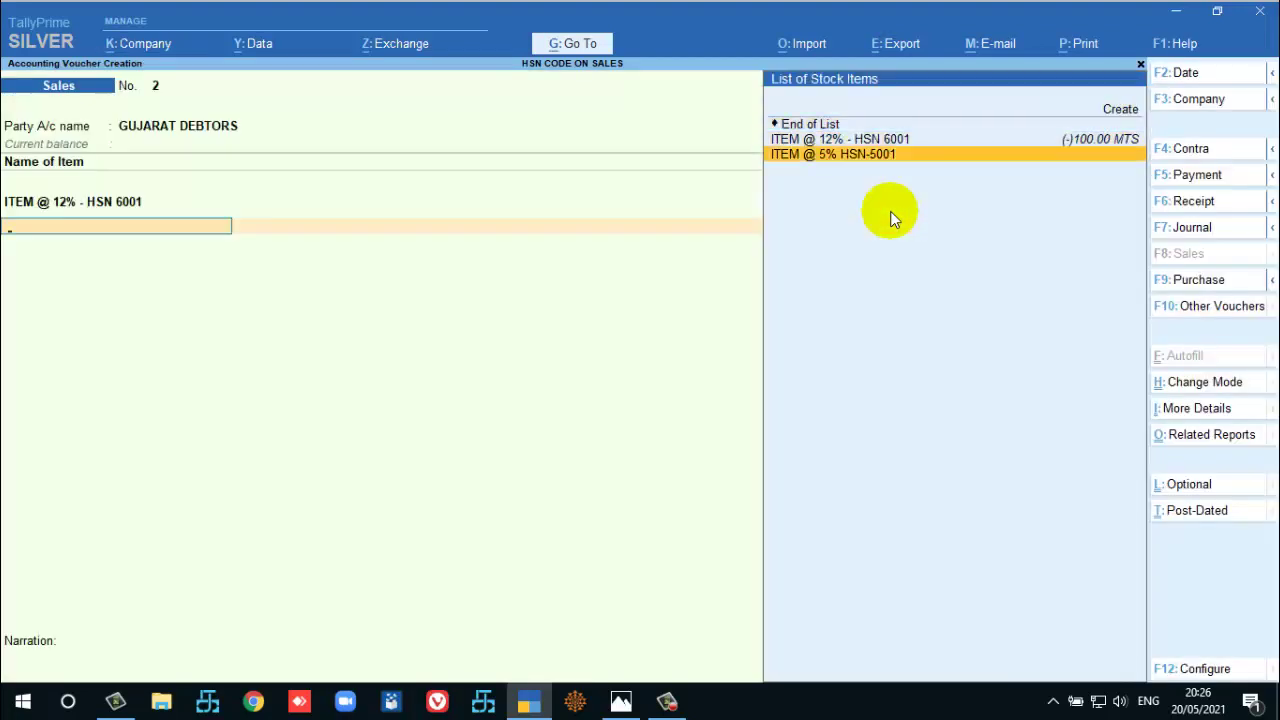
pyautogui.press('Return')
pyautogui.write('100')
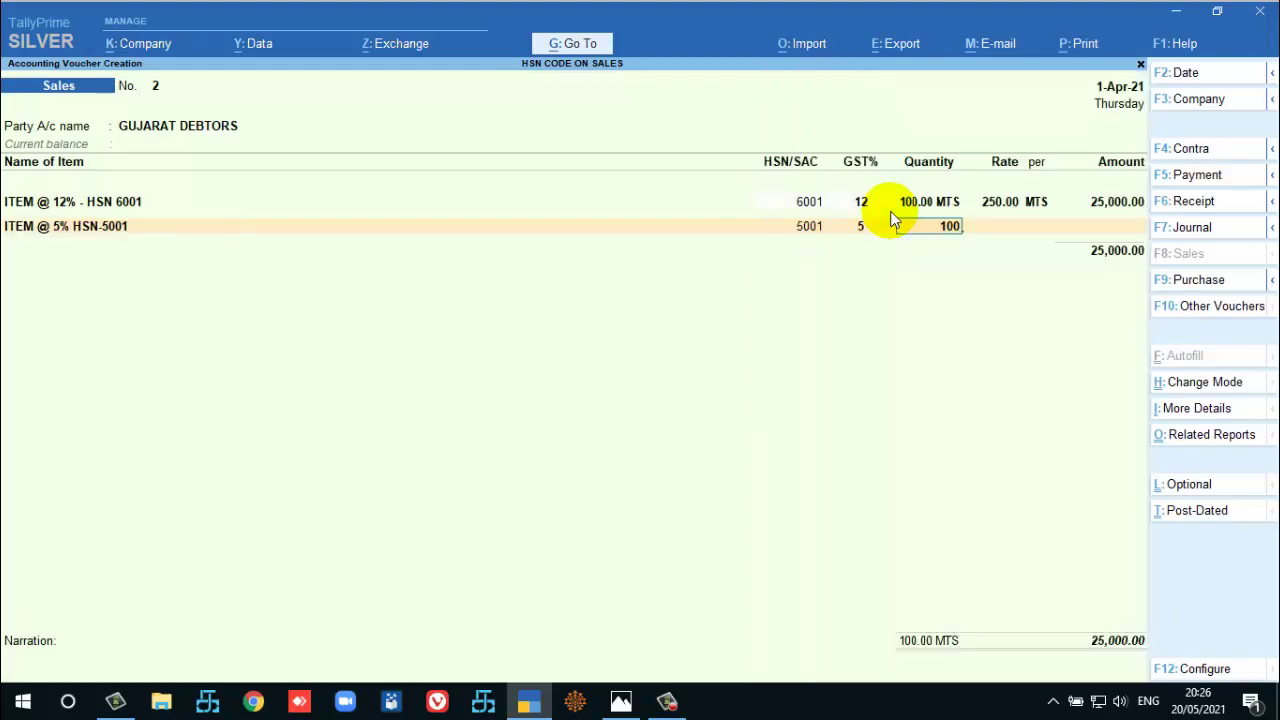
pyautogui.press('Return')
pyautogui.press('Return')
pyautogui.write('150')
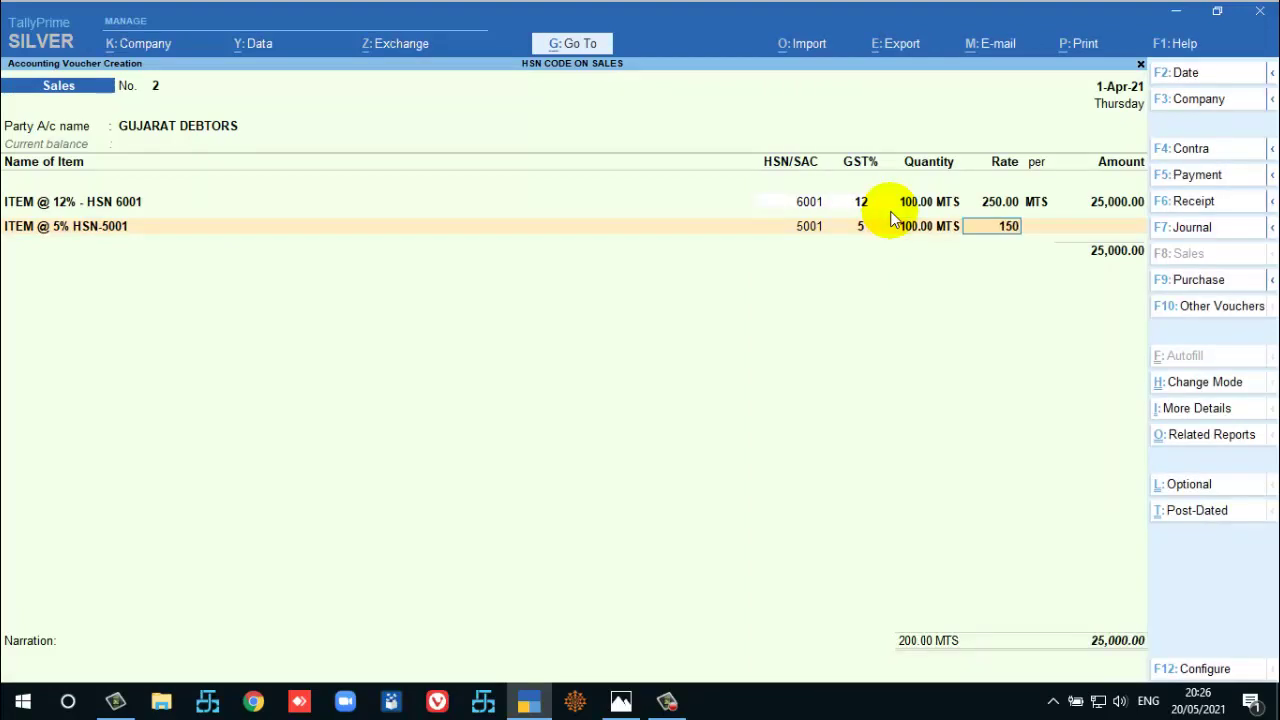
pyautogui.press('Return')
pyautogui.press('Return')
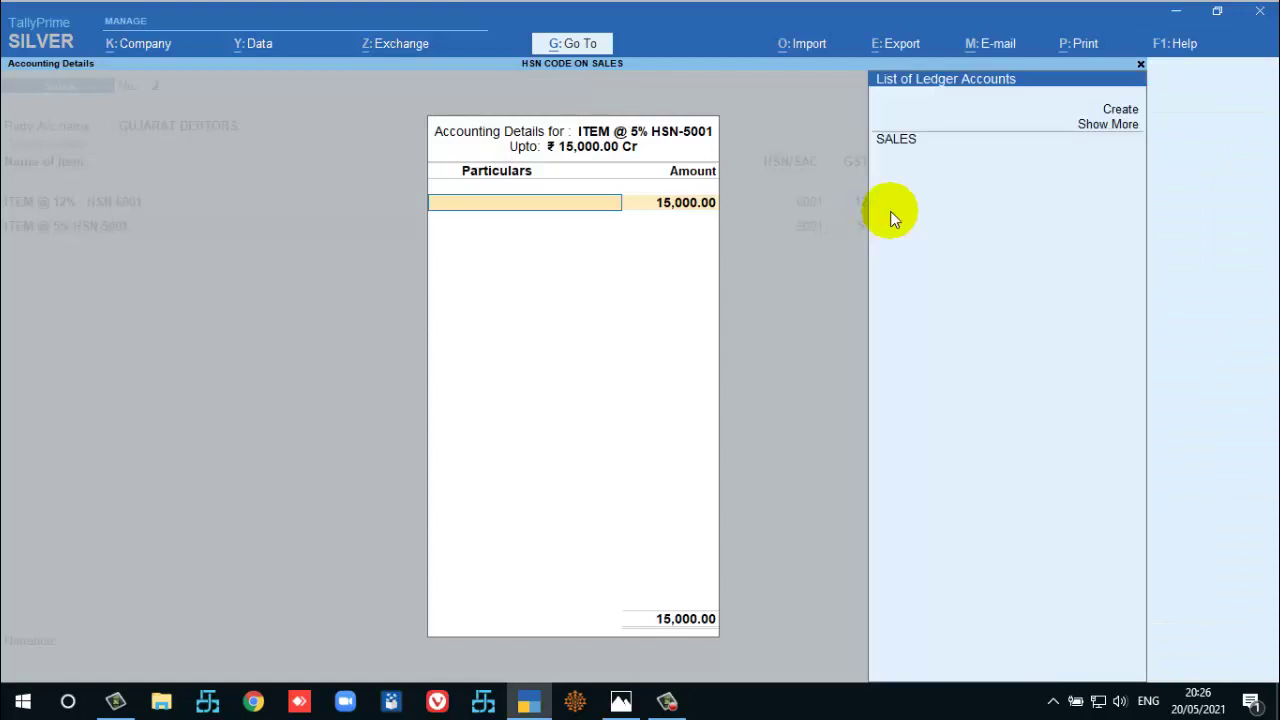
pyautogui.press('Down')
pyautogui.press('Return')
# Add IGST of 3,750.00 and show the voucher's GST tax analysis.
pyautogui.press('Return')
pyautogui.press('Return')
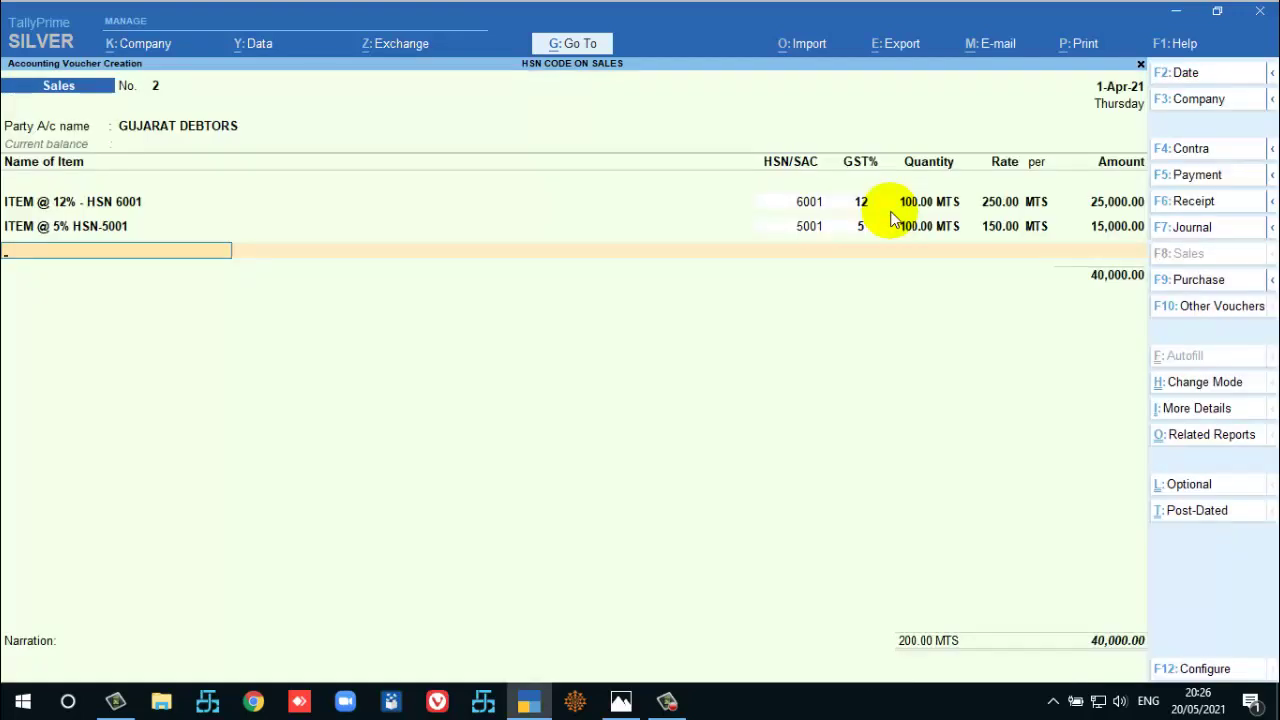
pyautogui.write('IG')
pyautogui.press('Return')
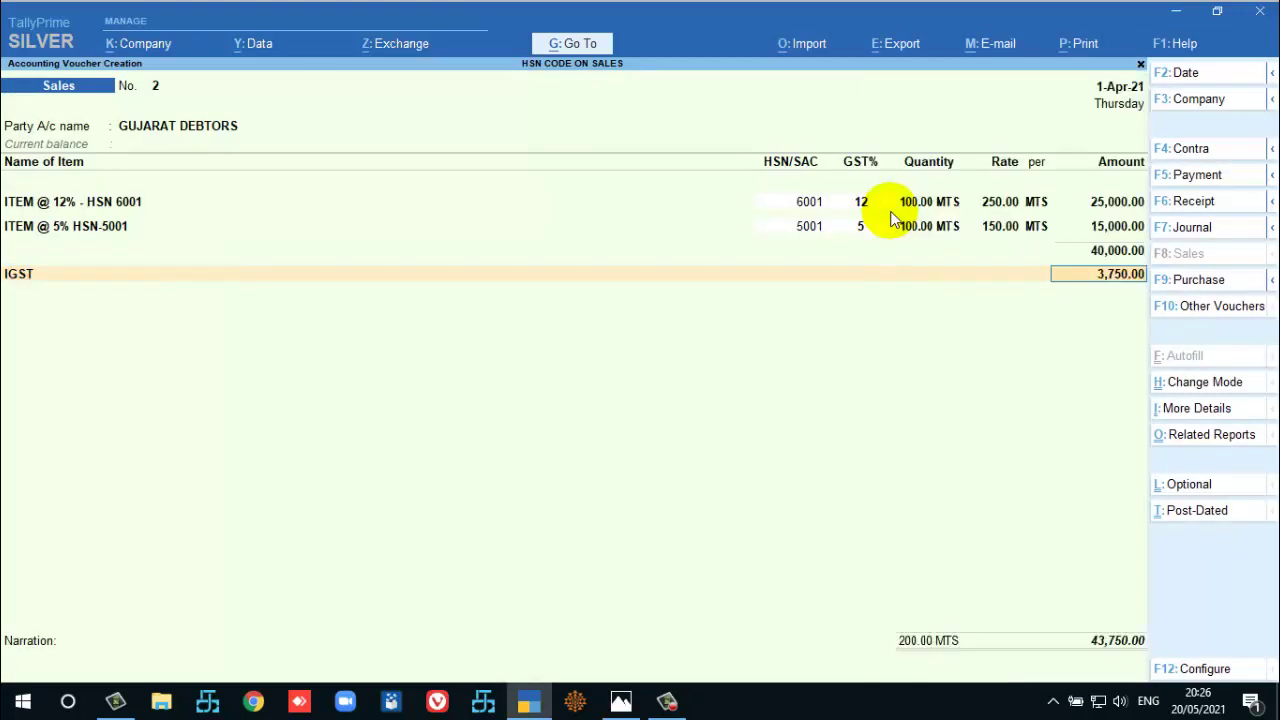
pyautogui.press('BackSpace')
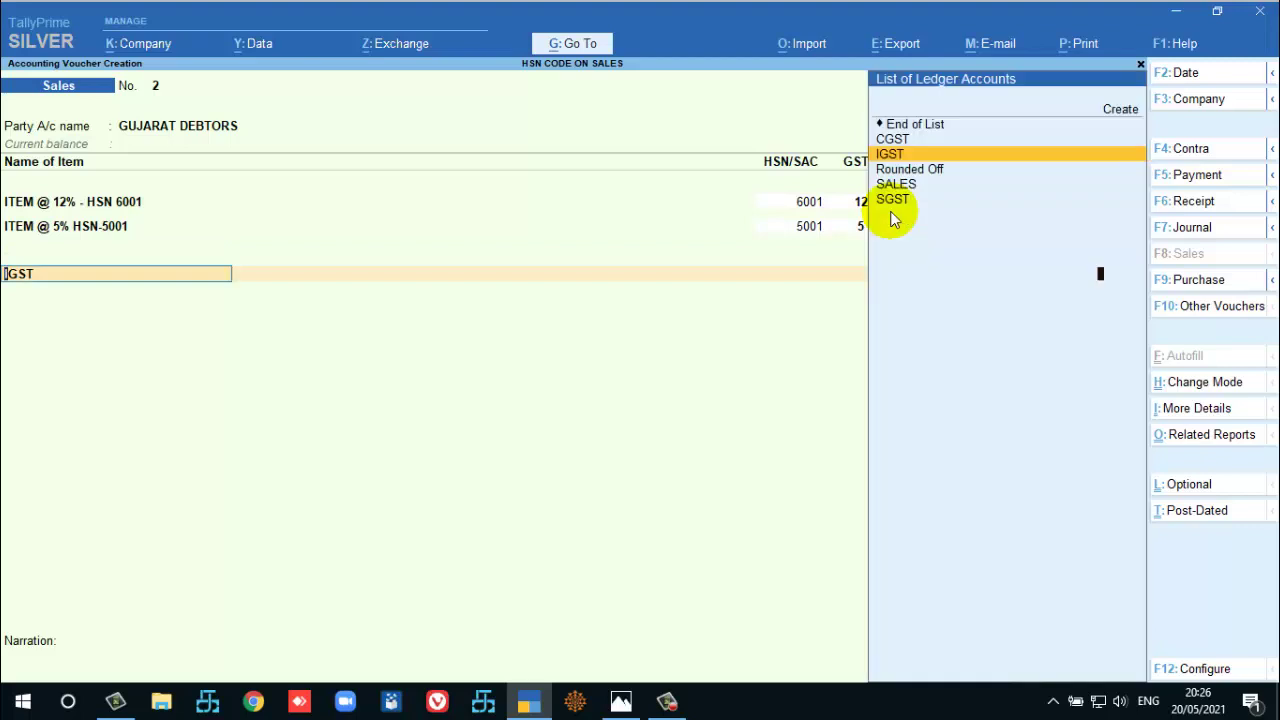
pyautogui.press('Return')
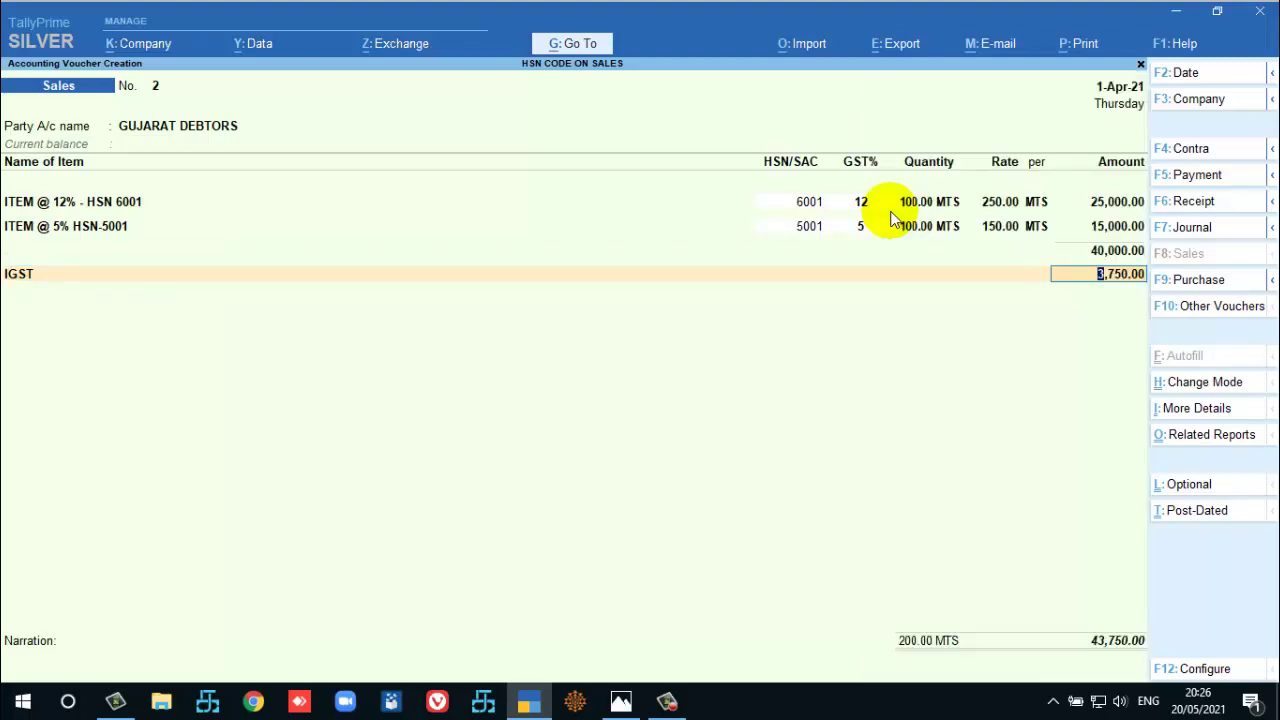
pyautogui.press('Return')
pyautogui.press('ctrl')
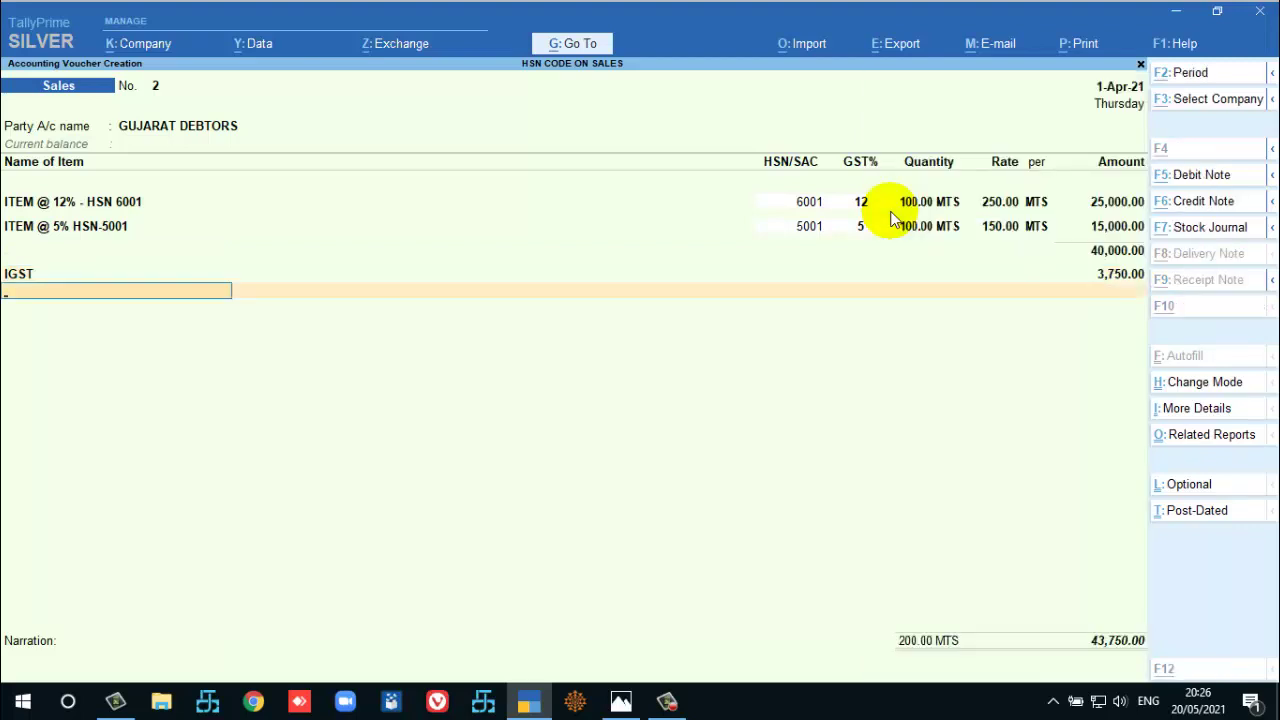
pyautogui.hotkey('ctrl', 'o')
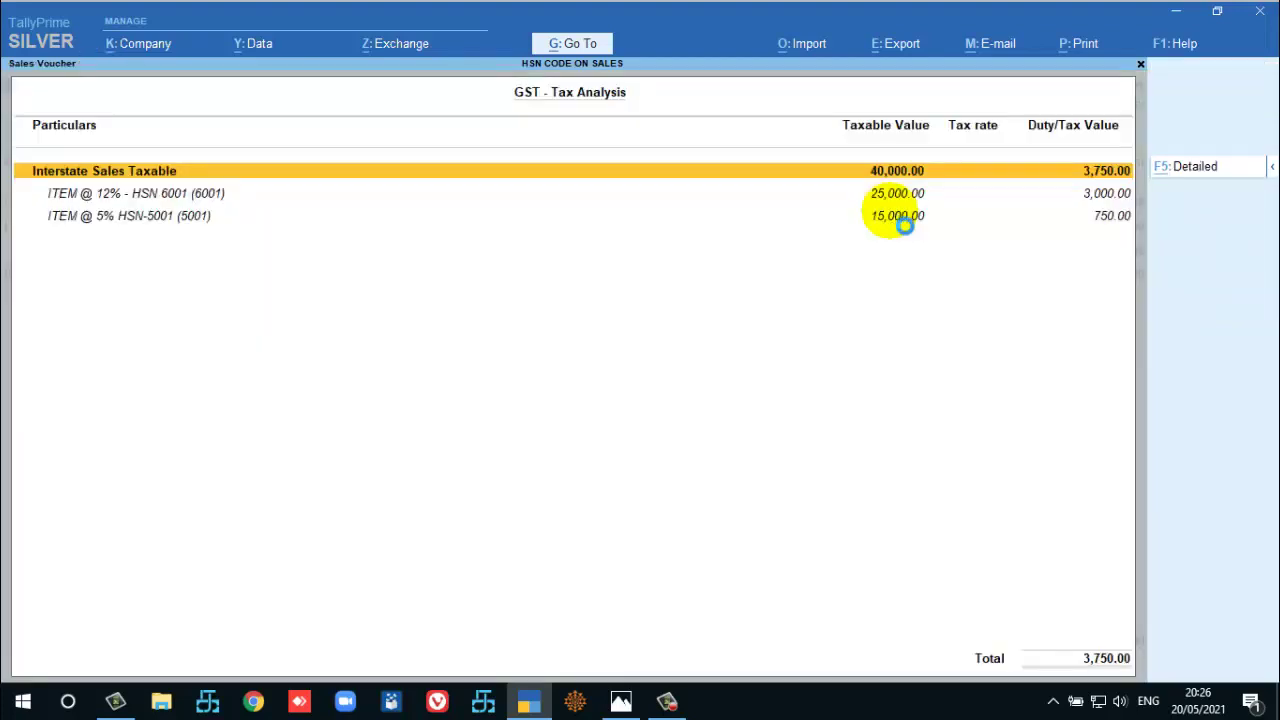
# Check the per-item tax lines, then record the bill as a new reference.
pyautogui.hotkey('alt', 'F5')
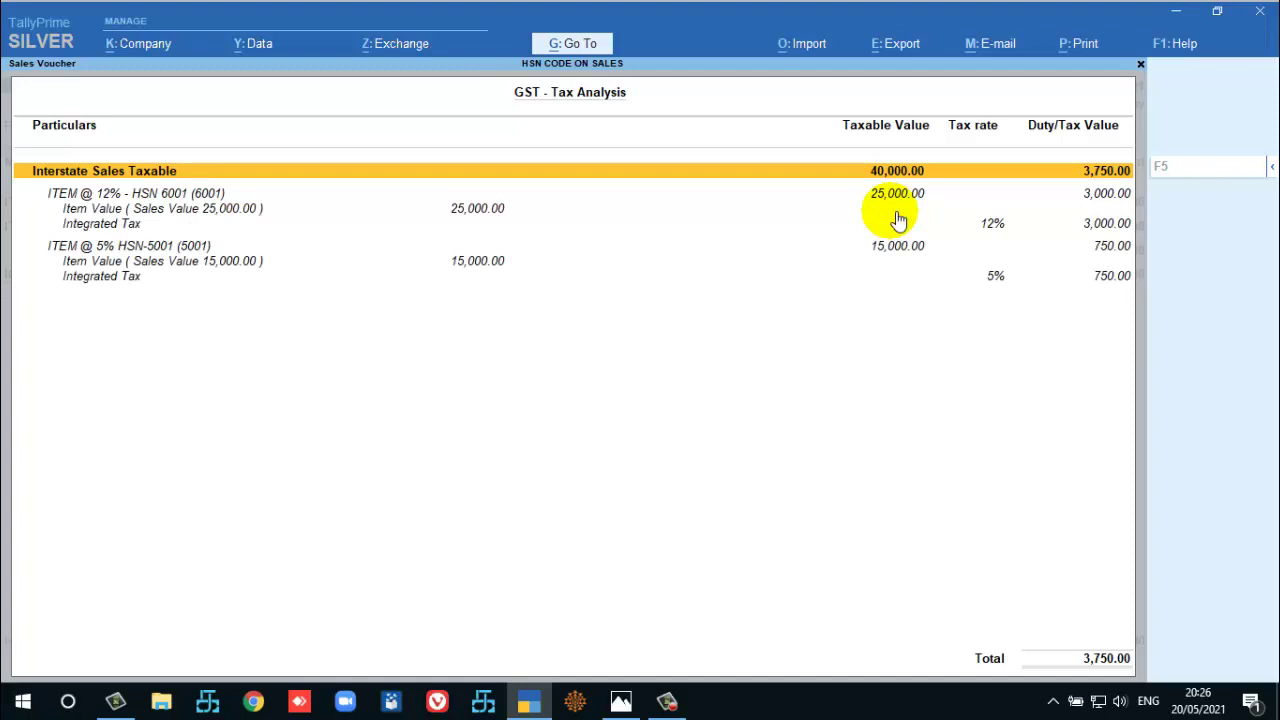
pyautogui.press('Escape')
pyautogui.press('Return')
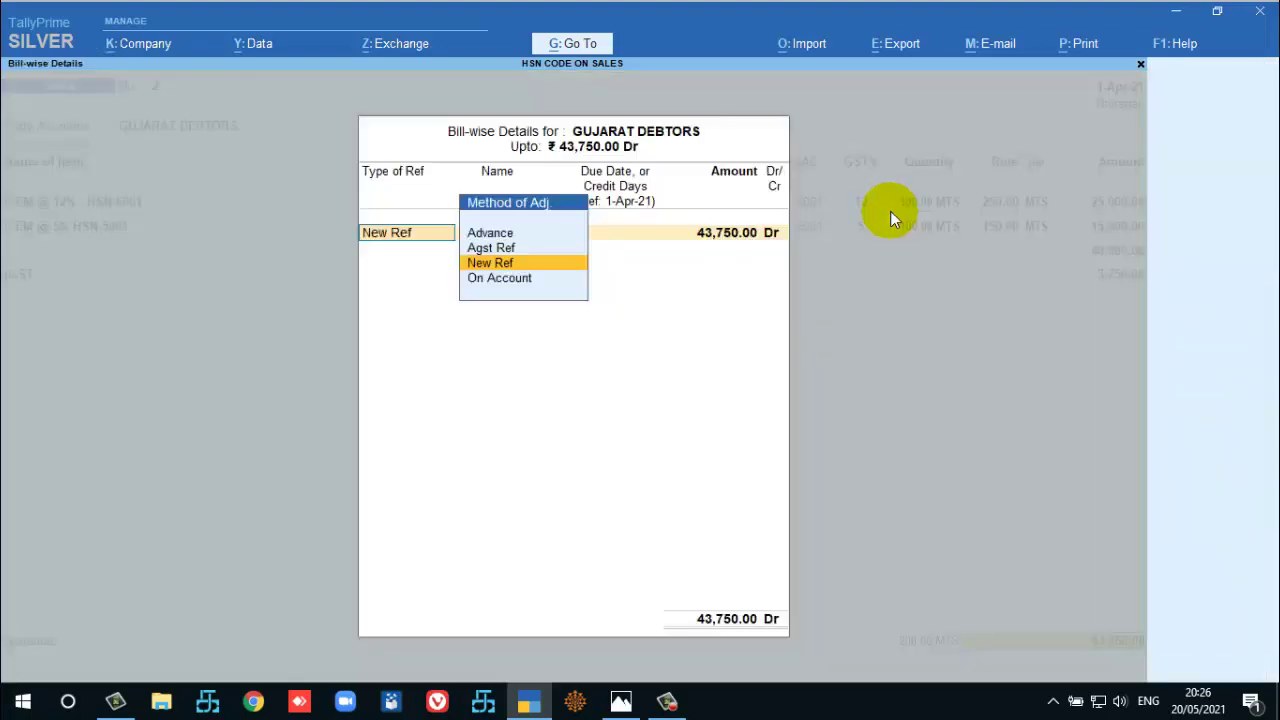
pyautogui.press('Return')
pyautogui.press('Return')
pyautogui.press('Return')
pyautogui.press('Return')
pyautogui.press('Return')
pyautogui.press('Return')
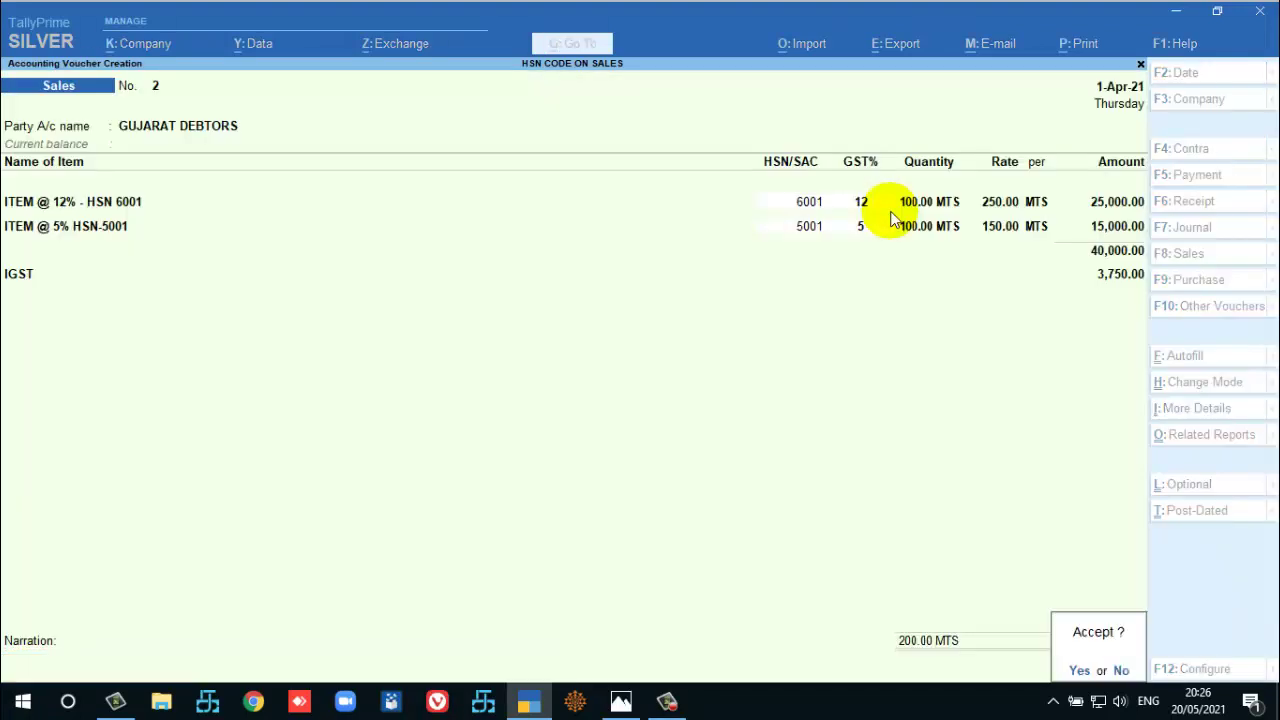
# Accept sales voucher 2 and quit the blank voucher 3.
pyautogui.press('Return')
pyautogui.press('Escape')
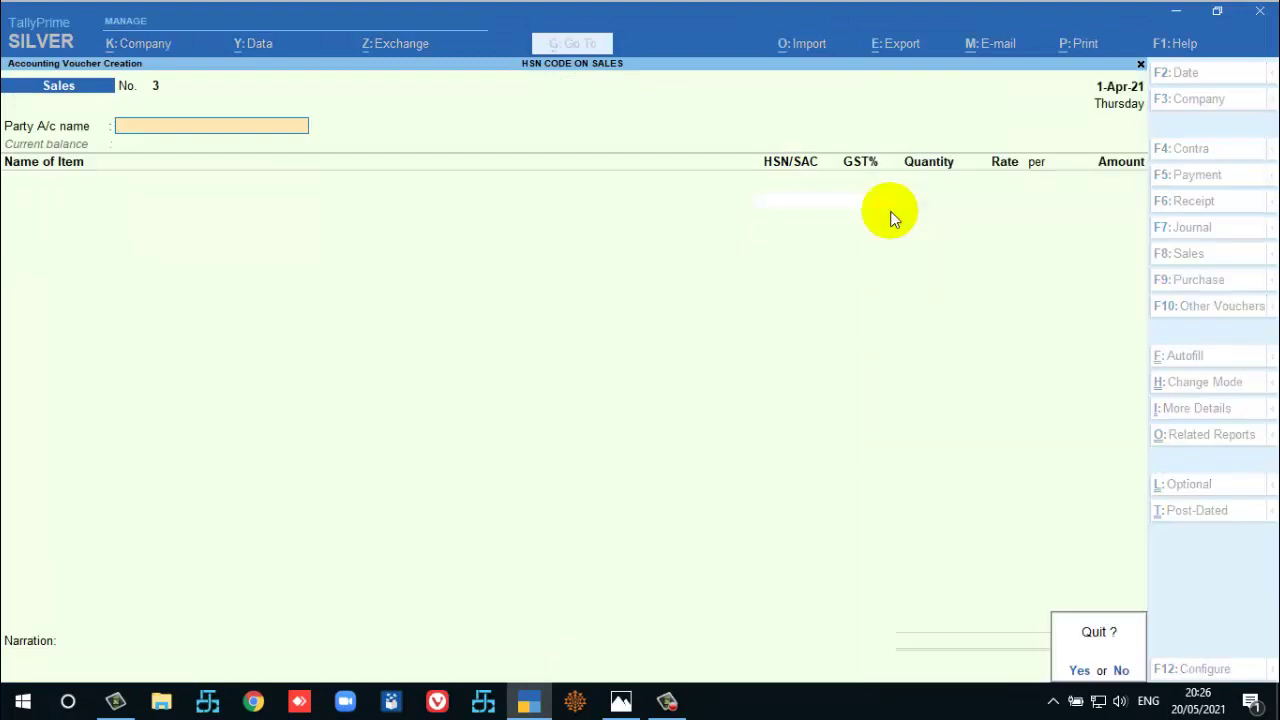
pyautogui.press('Return')
pyautogui.press('d')
pyautogui.press('Down')
pyautogui.press('Down')
# Open the GSTR-3B report from GST Reports.
pyautogui.press('Down')
pyautogui.press('Down')
pyautogui.press('Down')
pyautogui.press('Down')
pyautogui.press('Down')
pyautogui.press('Down')
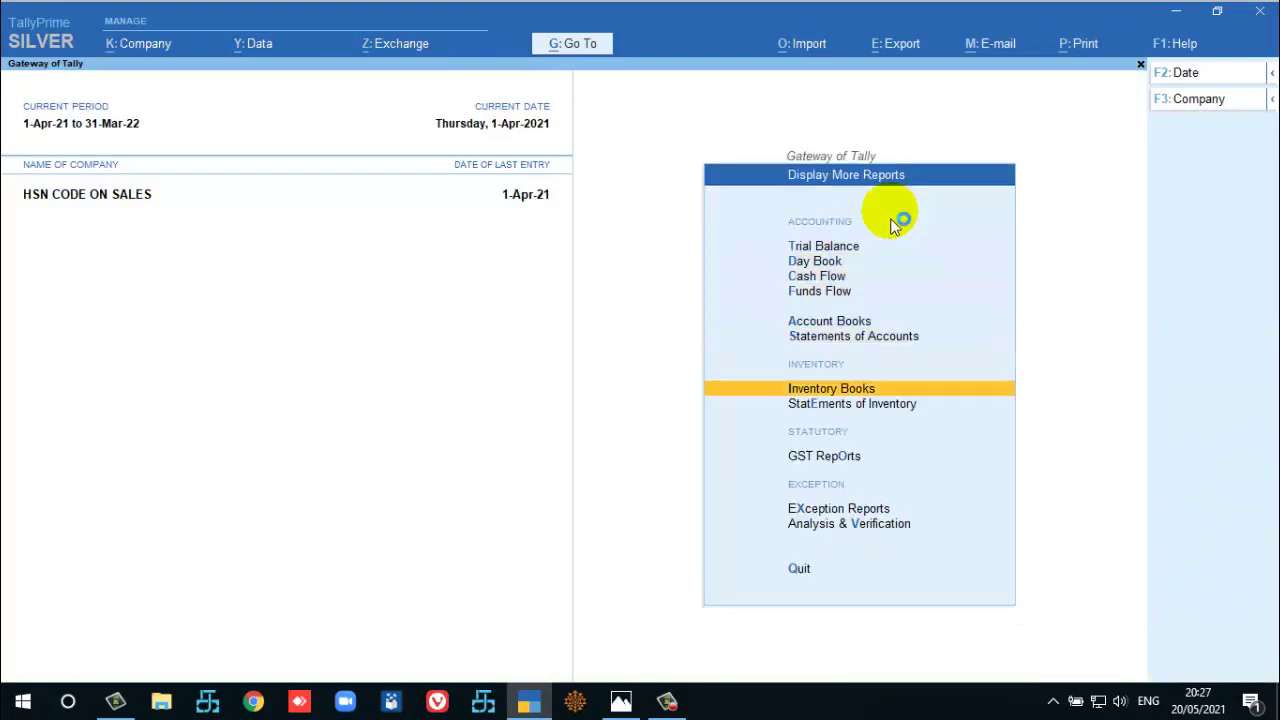
pyautogui.press('Return')
pyautogui.press('Down')
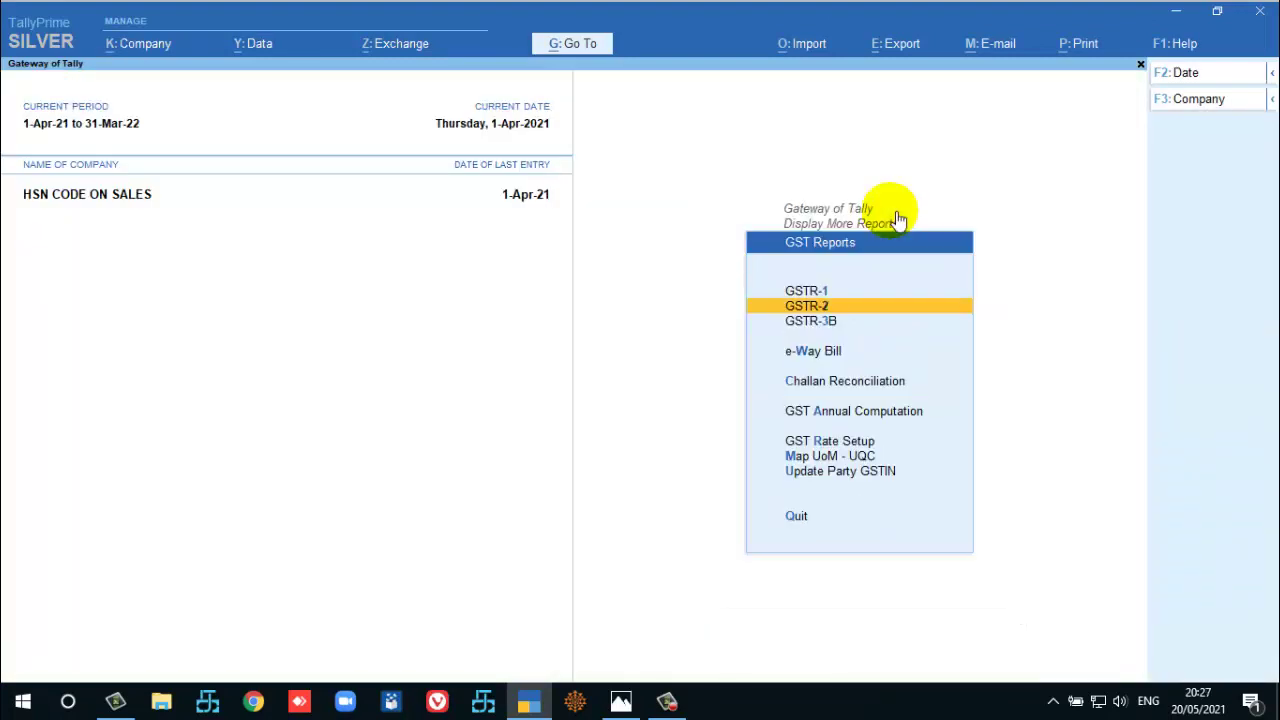
pyautogui.press('Up')
pyautogui.press('Down')
pyautogui.press('Down')
pyautogui.press('Return')
# Drill into 3.1(a) outward taxable supplies (65,000.00, tax 6,750.00) to see both vouchers, then close.
pyautogui.press('Down')
pyautogui.press('Down')
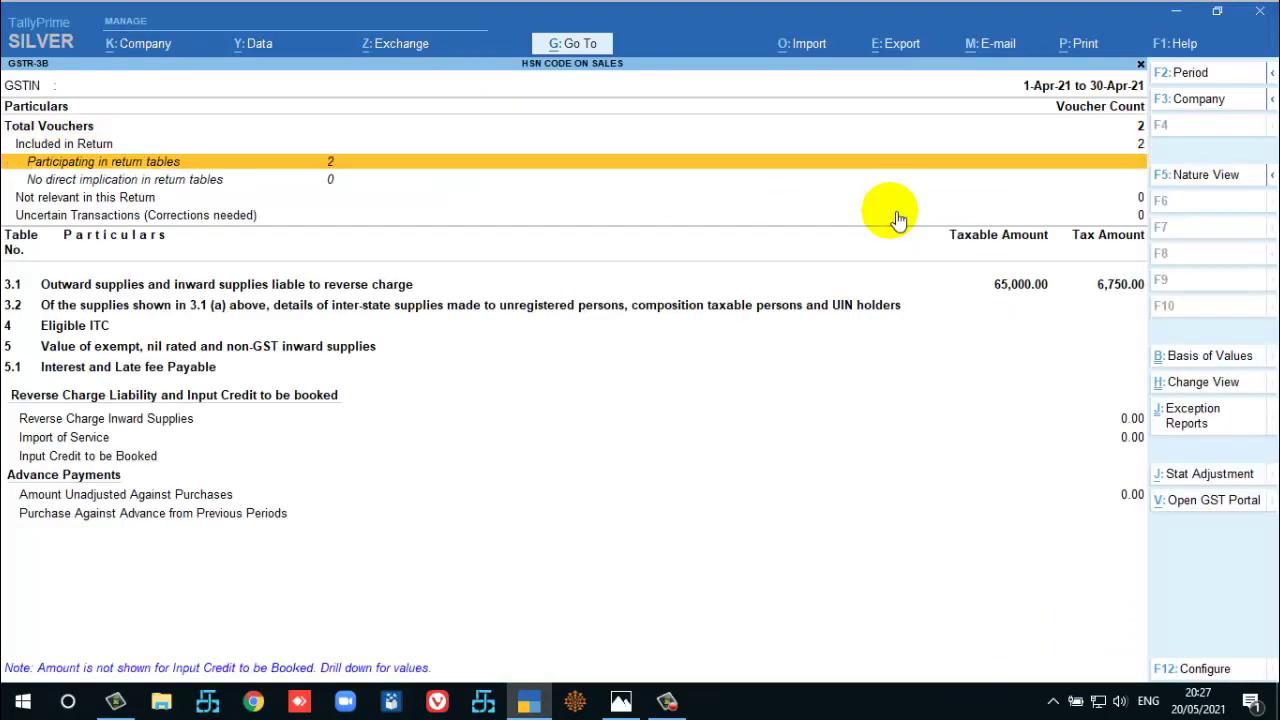
pyautogui.press('Down')
pyautogui.press('Down')
pyautogui.press('Down')
pyautogui.press('Down')
pyautogui.press('Down')
pyautogui.press('Up')
pyautogui.press('Return')
pyautogui.press('Down')
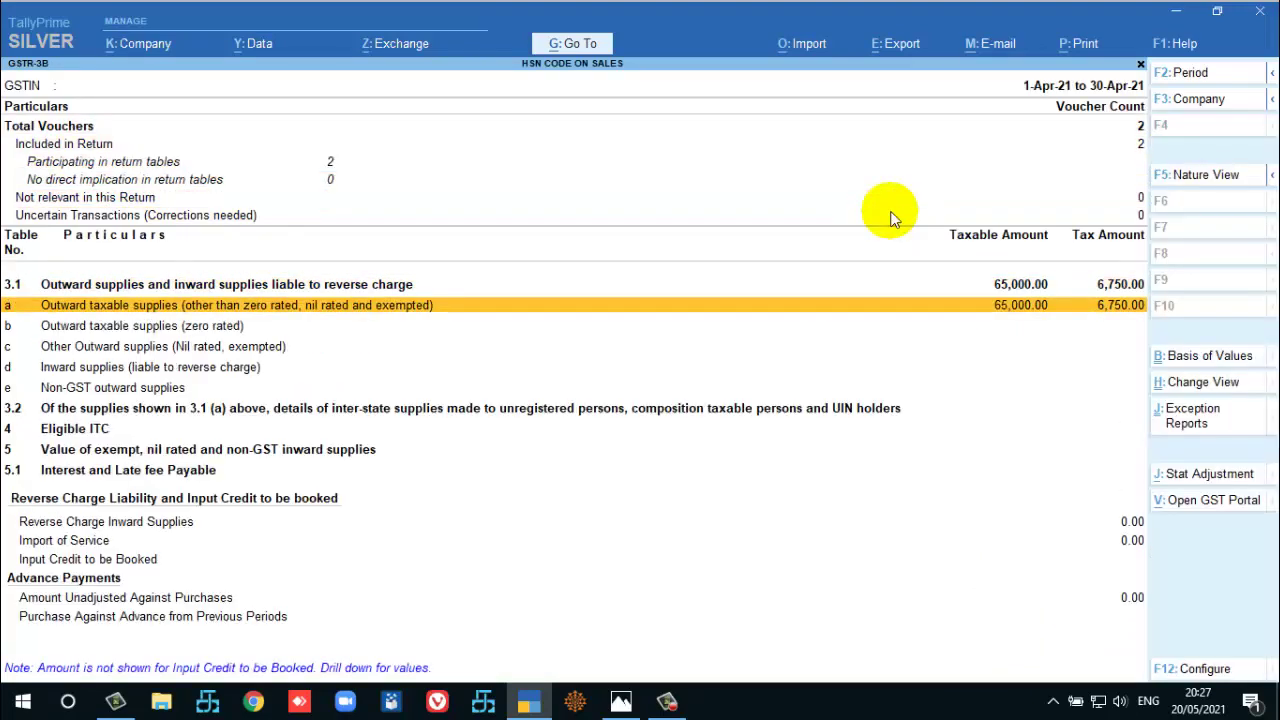
pyautogui.press('Return')
pyautogui.press('Down')
pyautogui.press('Up')
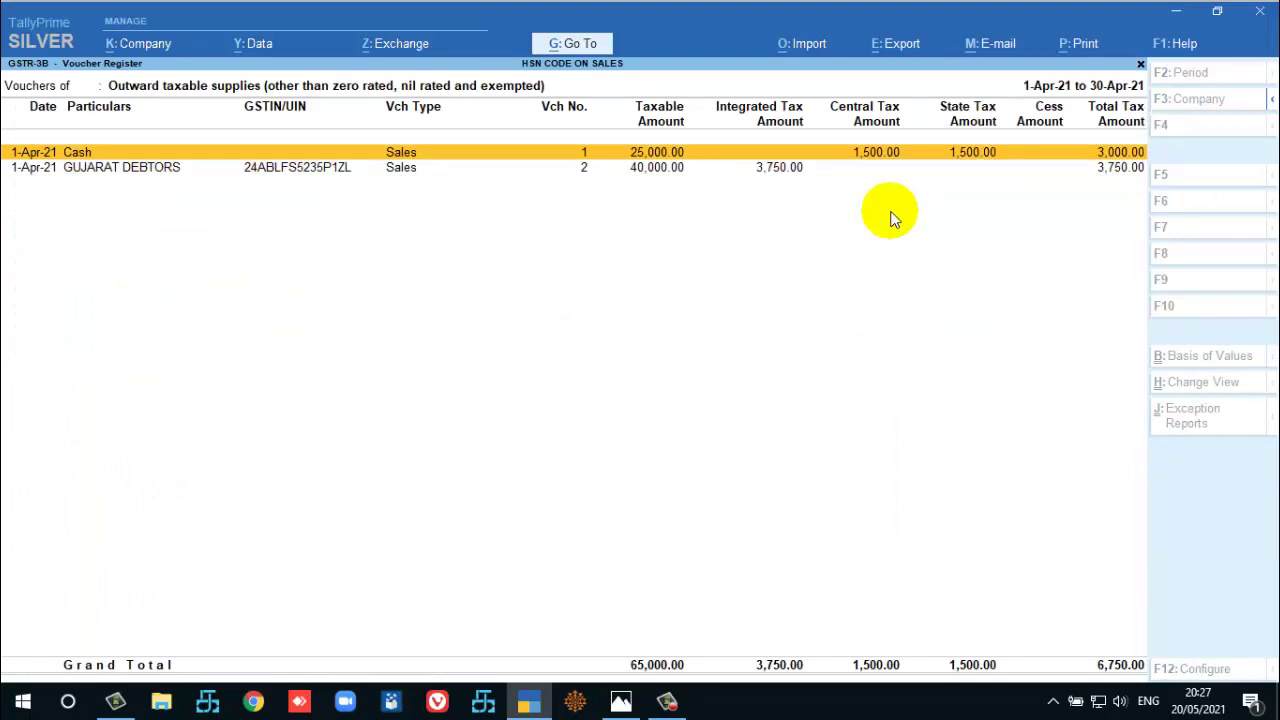
pyautogui.press('Escape')
pyautogui.press('Up')
pyautogui.press('Up')
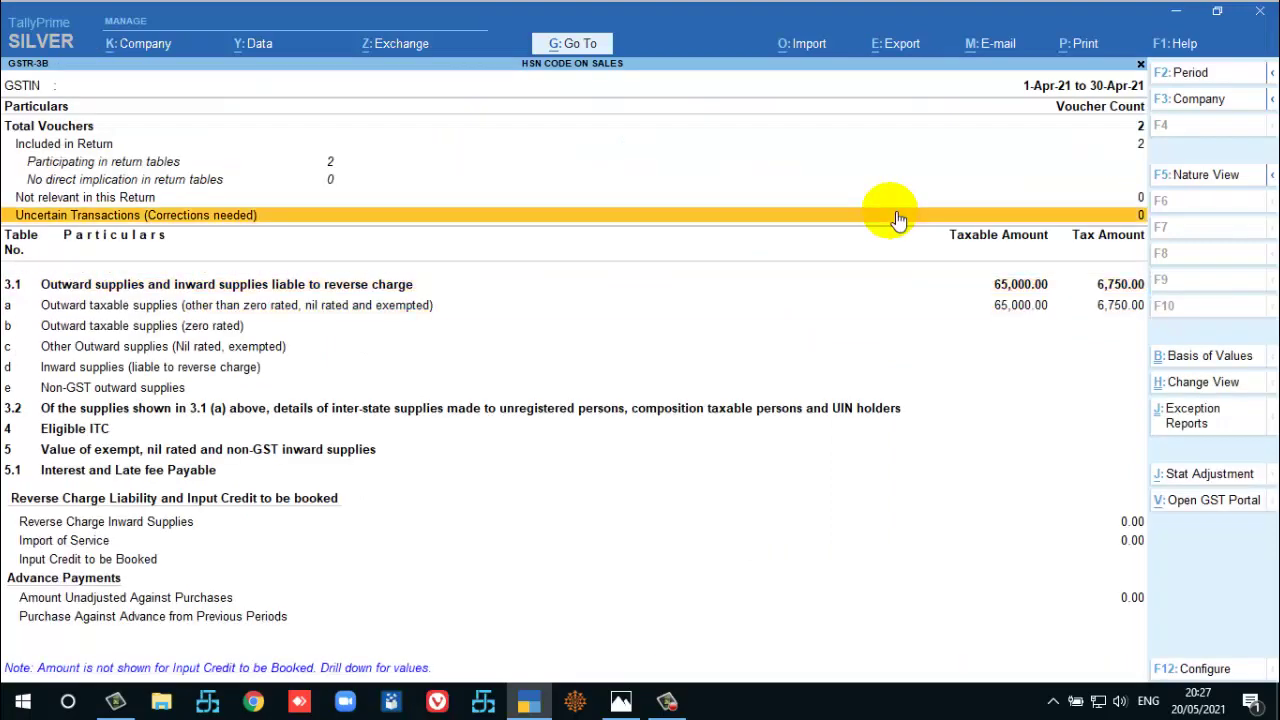
pyautogui.press('Escape')
pyautogui.press('Up')
pyautogui.press('Up')
# Open GSTR-1 and review the B2B invoice of 40,000.00 and B2C(Small) invoice of 25,000.00.
pyautogui.press('Return')
pyautogui.press('Down')
pyautogui.press('Down')
pyautogui.press('Down')
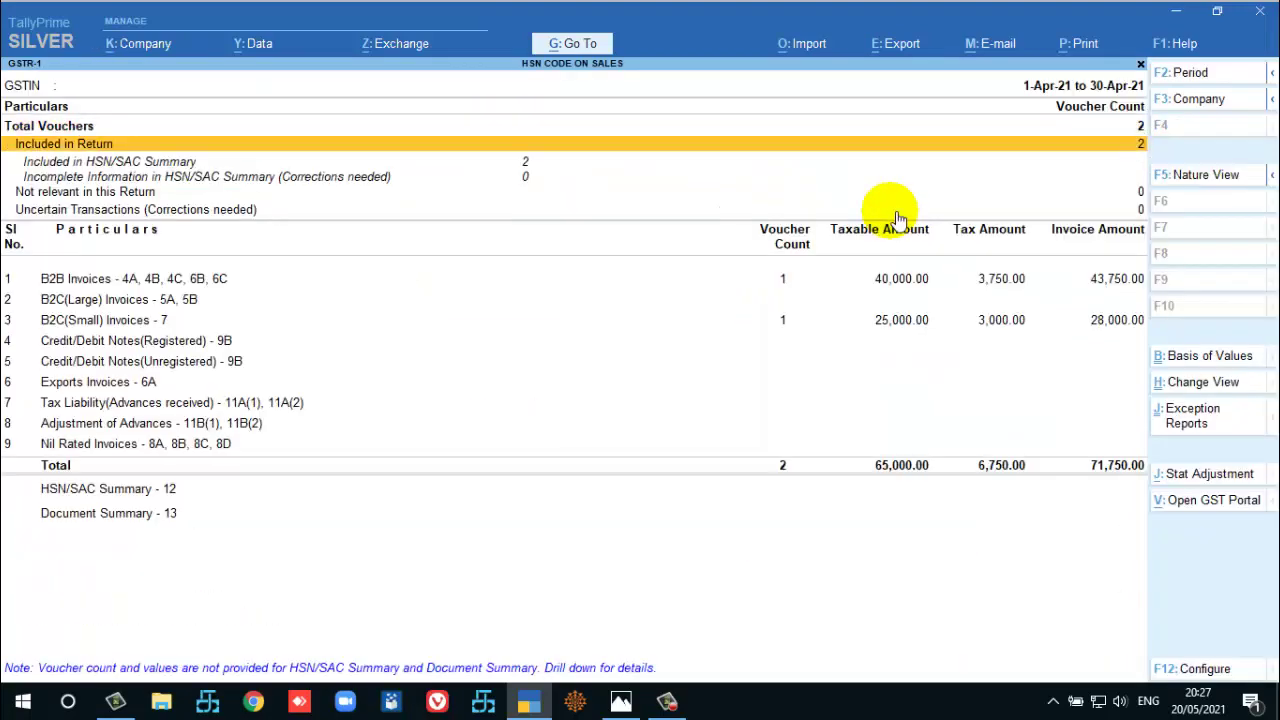
pyautogui.press('Down')
pyautogui.press('Down')
pyautogui.press('Down')
pyautogui.press('Up')
pyautogui.press('Return')
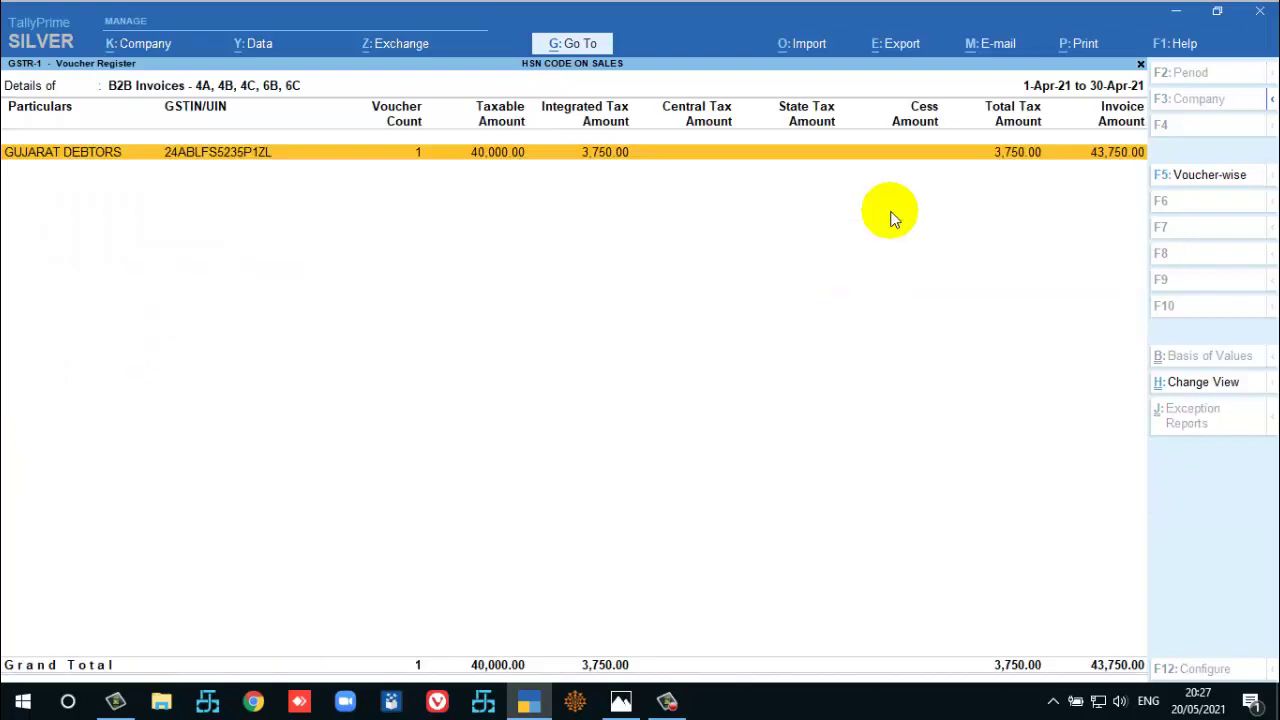
pyautogui.press('Escape')
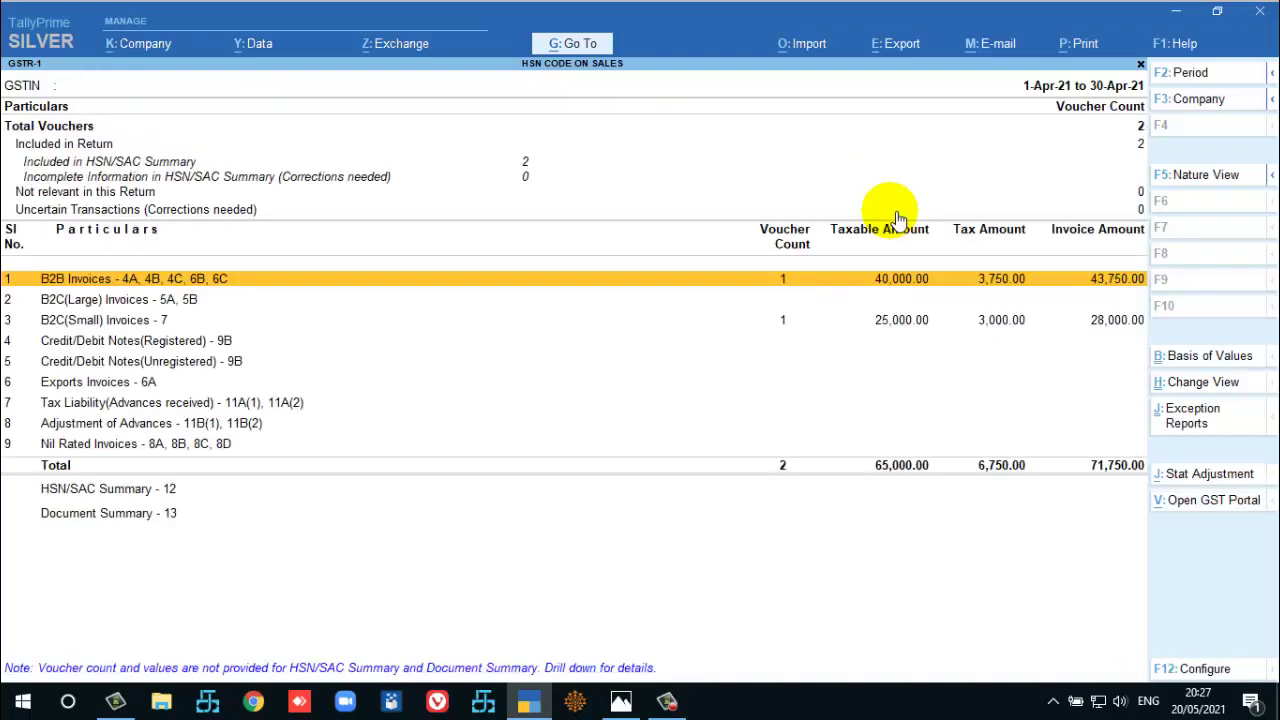
pyautogui.press('Down')
pyautogui.press('Down')
pyautogui.press('Up')
pyautogui.press('Up')
# Leave GSTR-1 and open April's Sales Register voucher list from More Reports.
pyautogui.press('Escape')
pyautogui.press('Escape')
pyautogui.press('Escape')
pyautogui.press('Return')
pyautogui.press('a')
pyautogui.press('s')
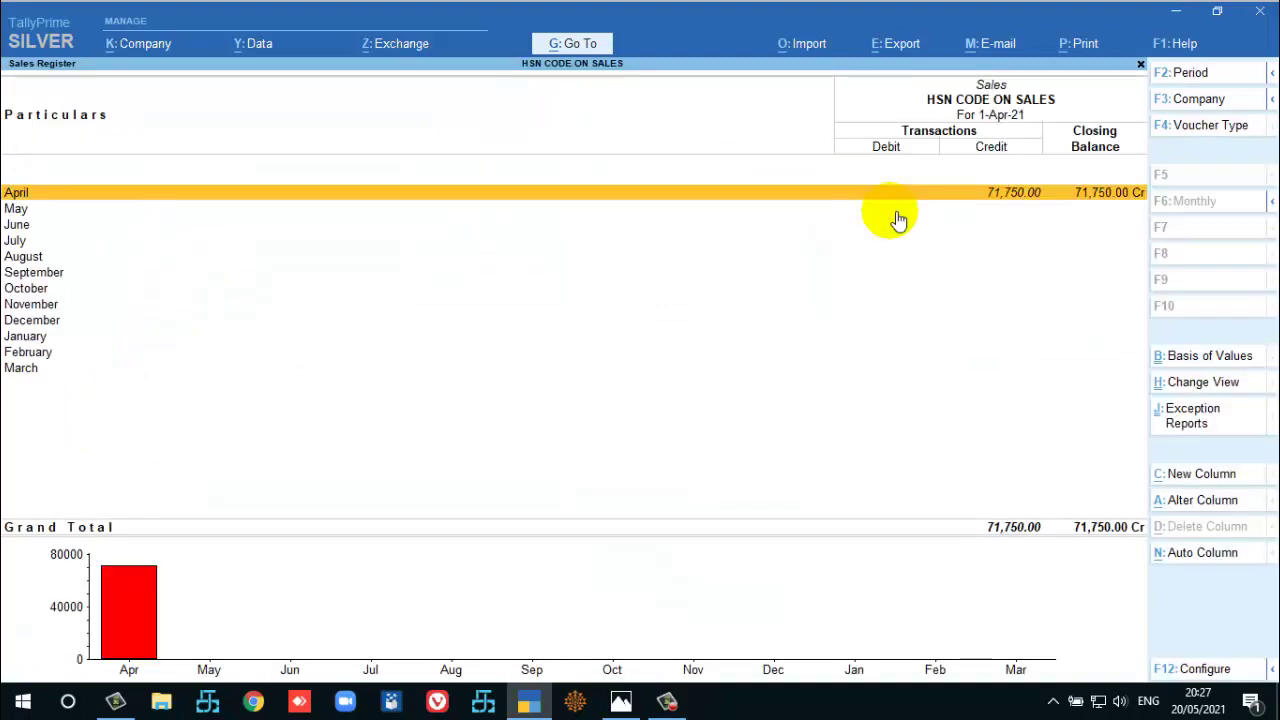
pyautogui.press('Return')
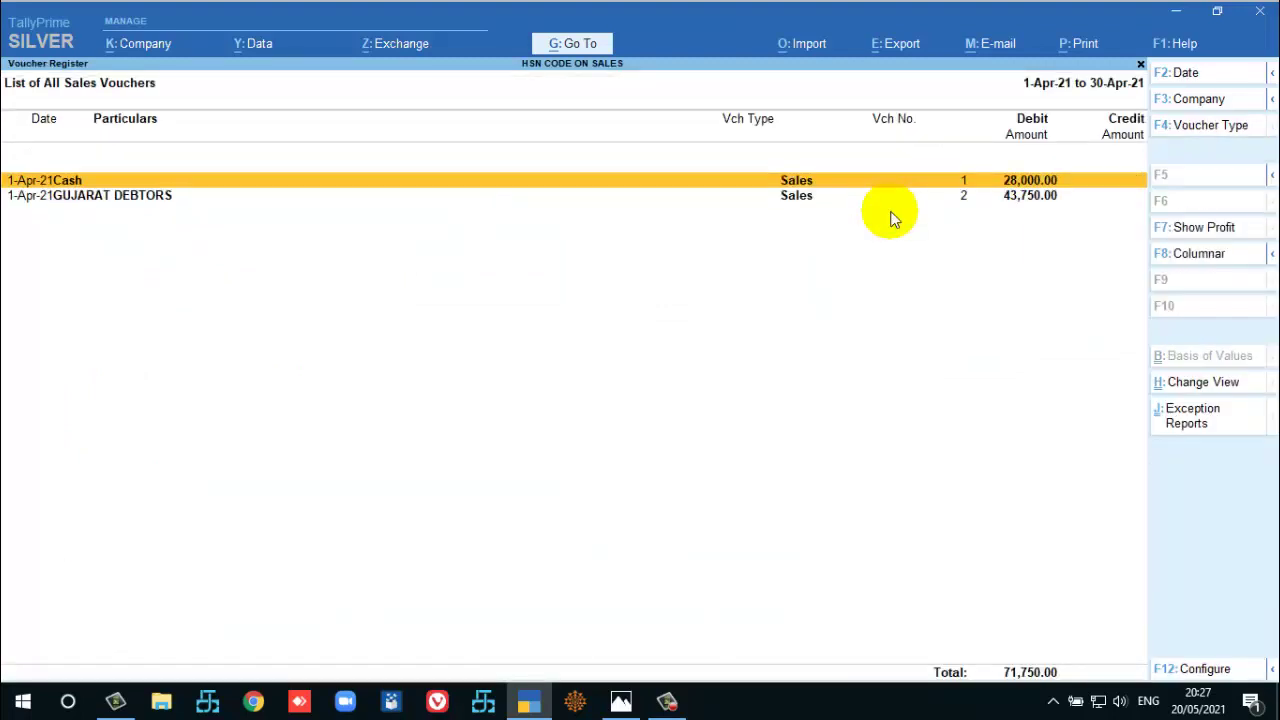
# Make the April sales register columnar with quantity and rate details set to Yes.
pyautogui.click(1203, 254)
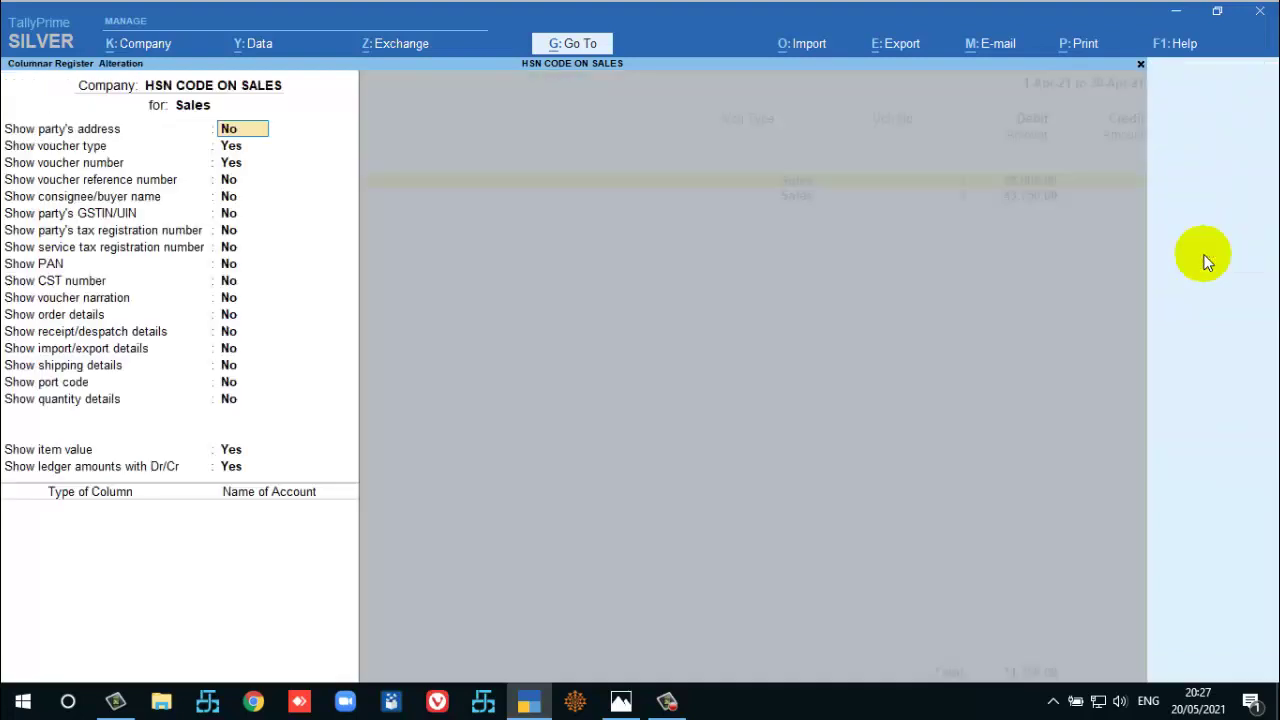
pyautogui.press('Down')
pyautogui.press('Down')
pyautogui.press('Down')
pyautogui.press('Down')
pyautogui.press('Down')
pyautogui.press('Down')
pyautogui.press('Down')
pyautogui.press('Down')
pyautogui.press('Down')
pyautogui.press('Down')
pyautogui.press('Down')
pyautogui.press('Down')
pyautogui.press('Down')
pyautogui.press('Down')
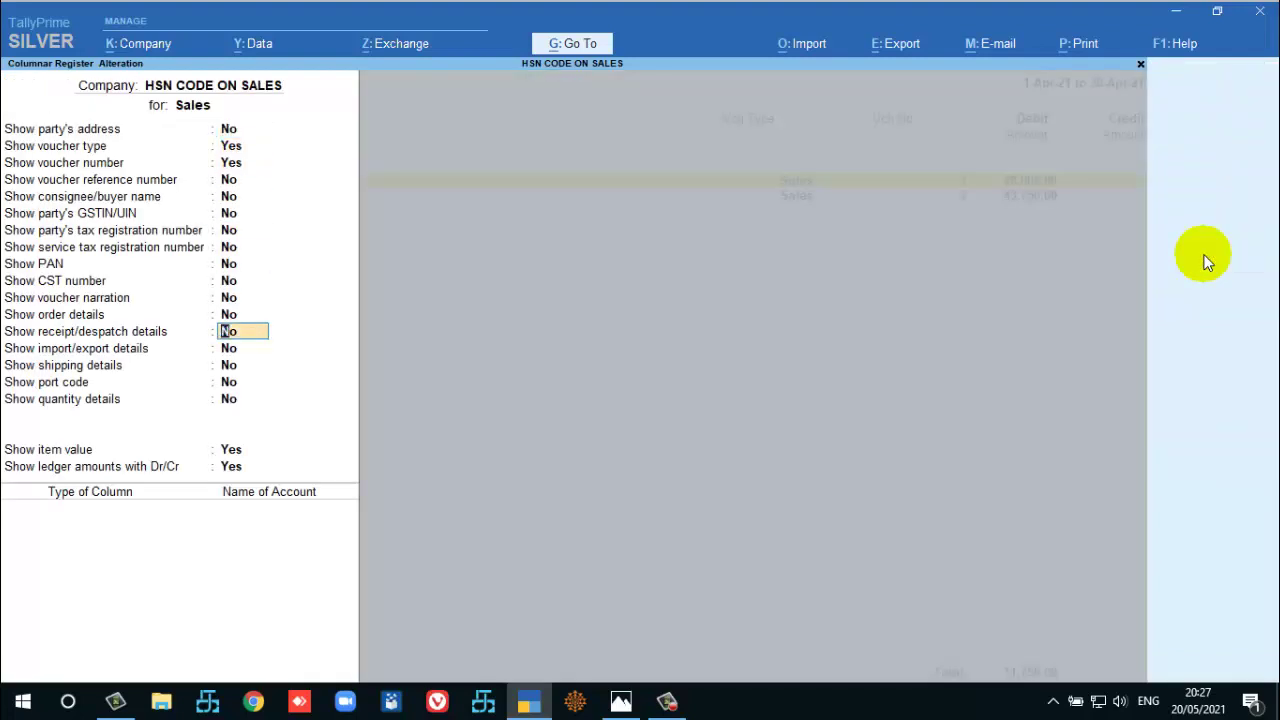
pyautogui.press('Down')
pyautogui.press('Down')
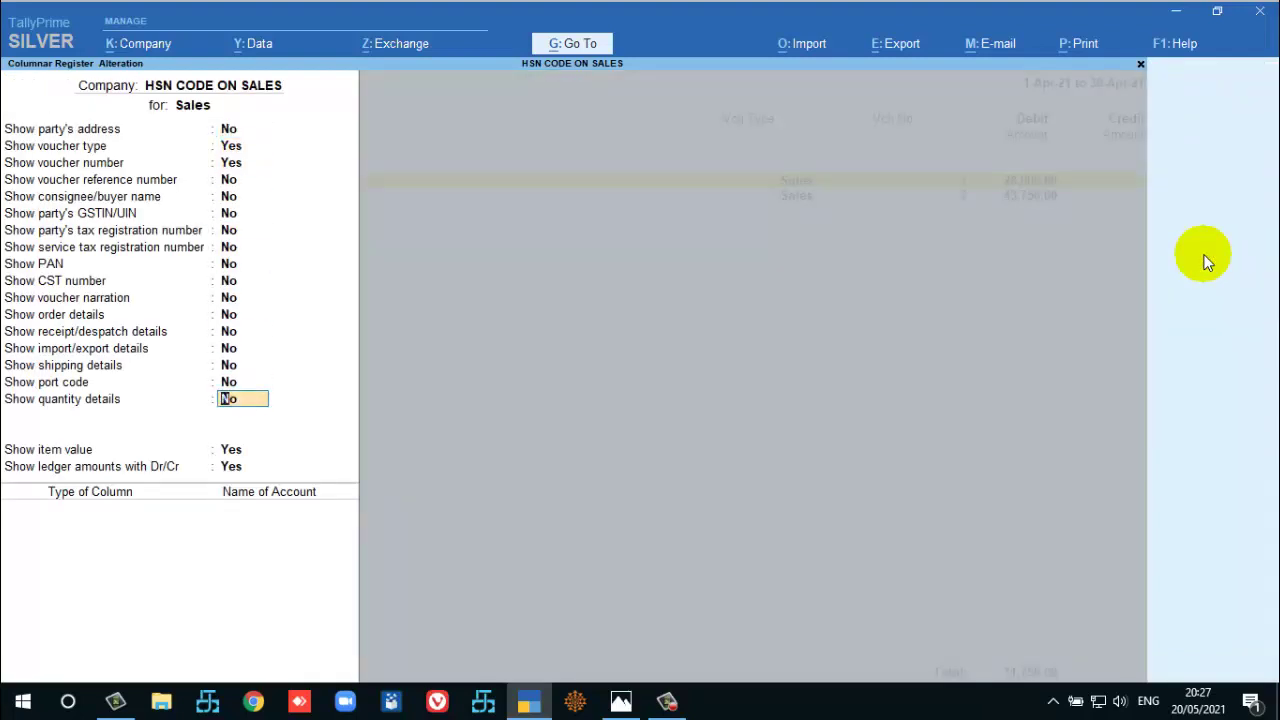
pyautogui.write('S')
pyautogui.press('Return')
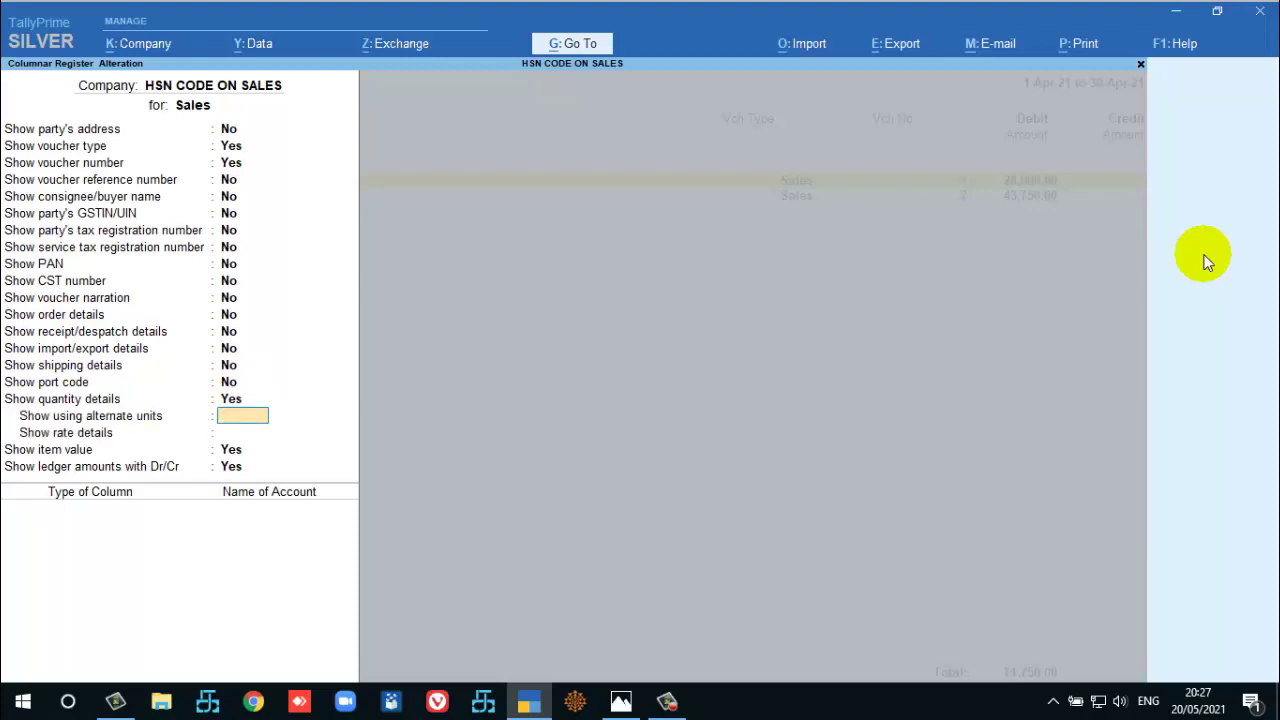
pyautogui.press('Return')
pyautogui.write('y')
pyautogui.press('Return')
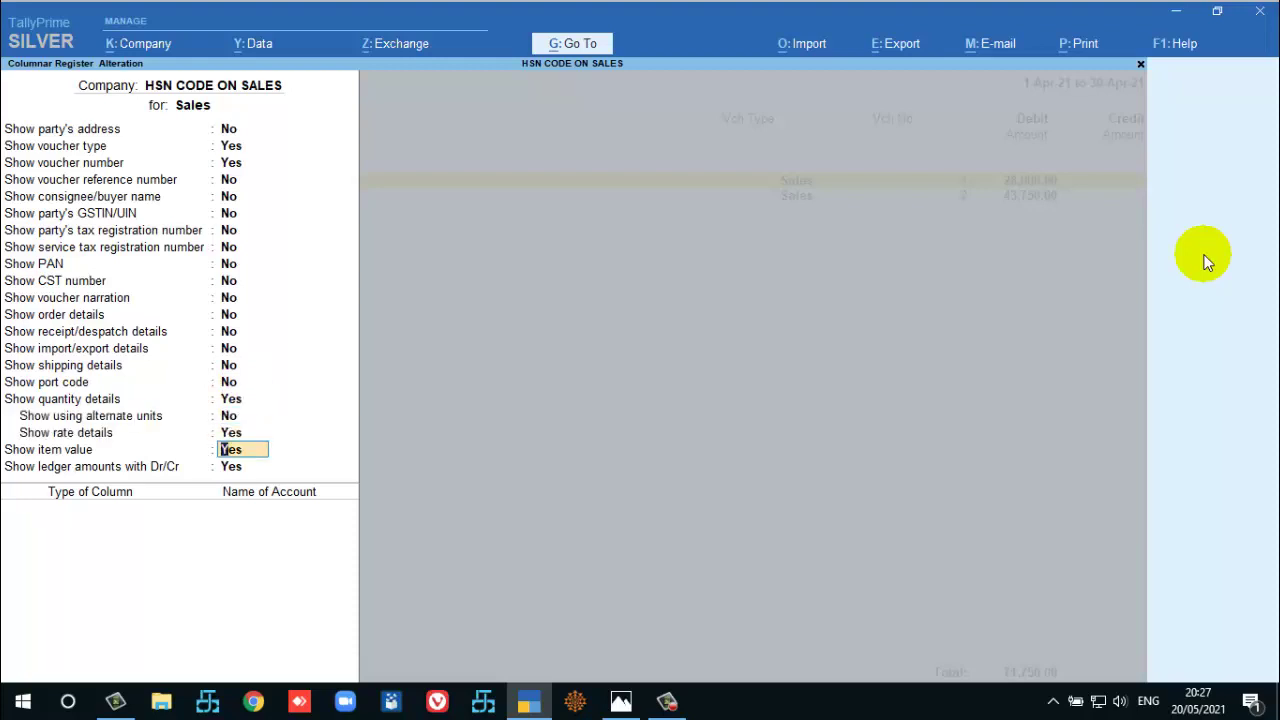
pyautogui.press('Return')
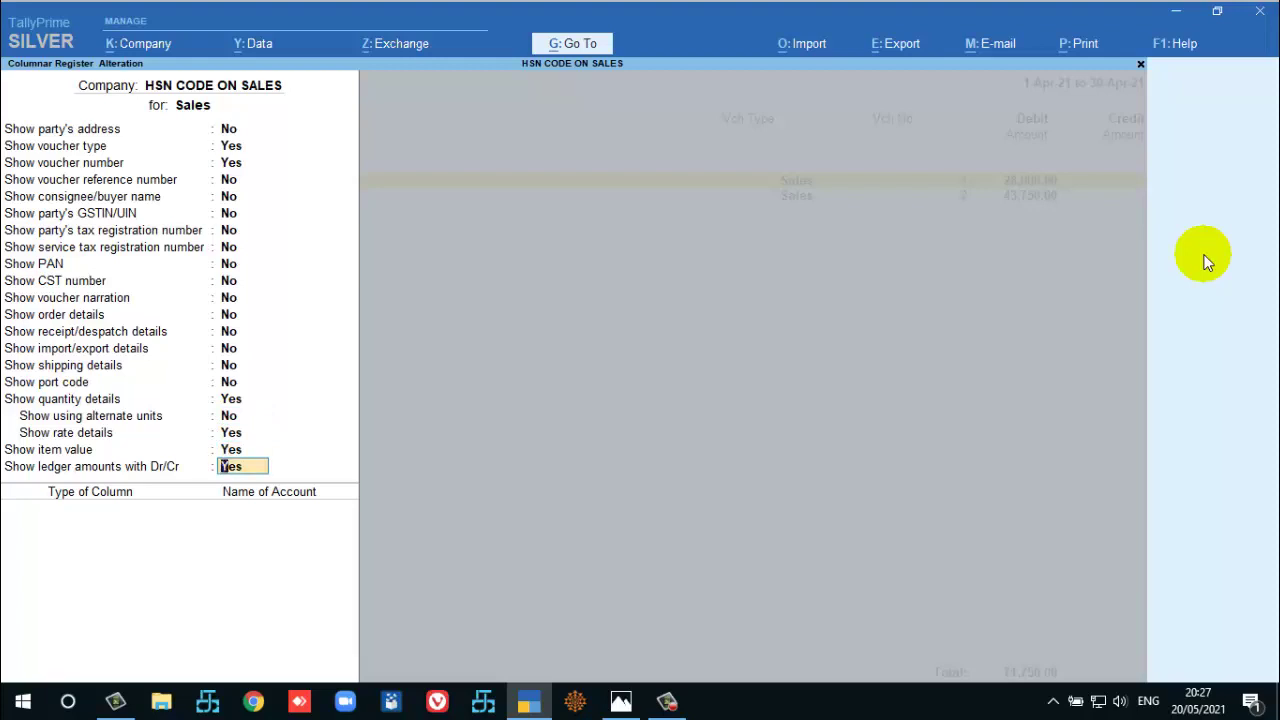
pyautogui.press('Return')
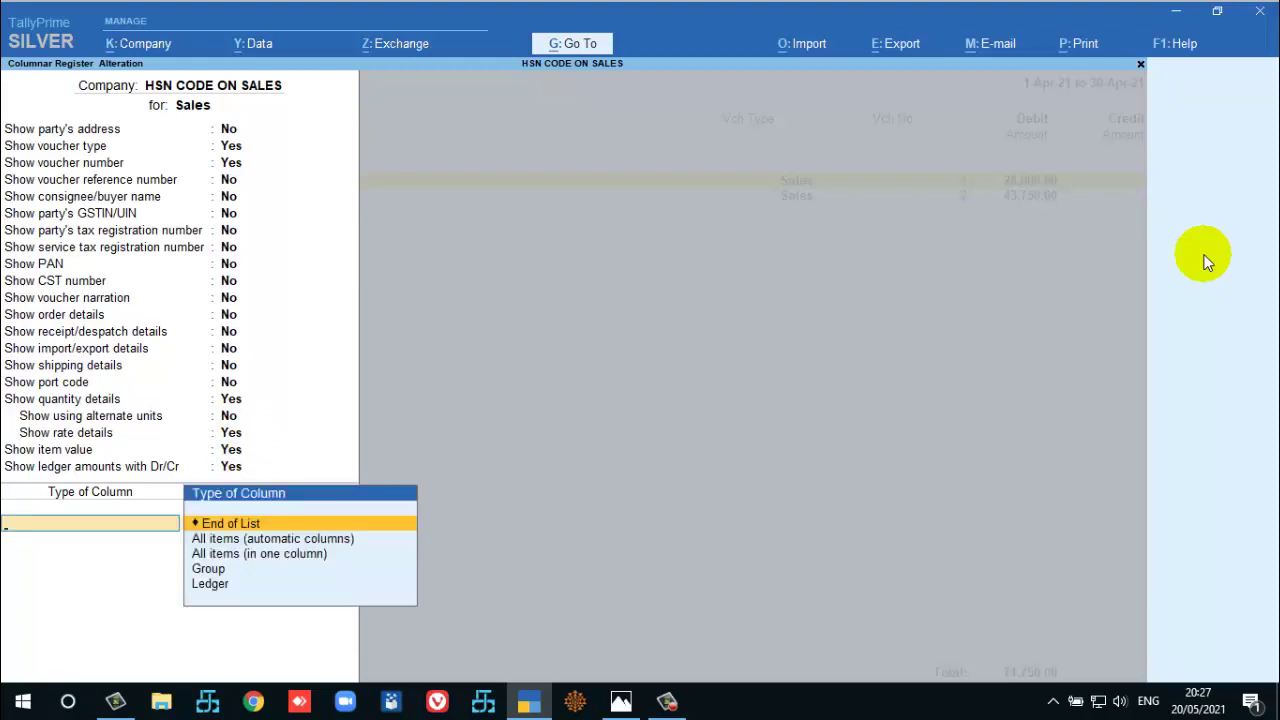
pyautogui.press('Return')
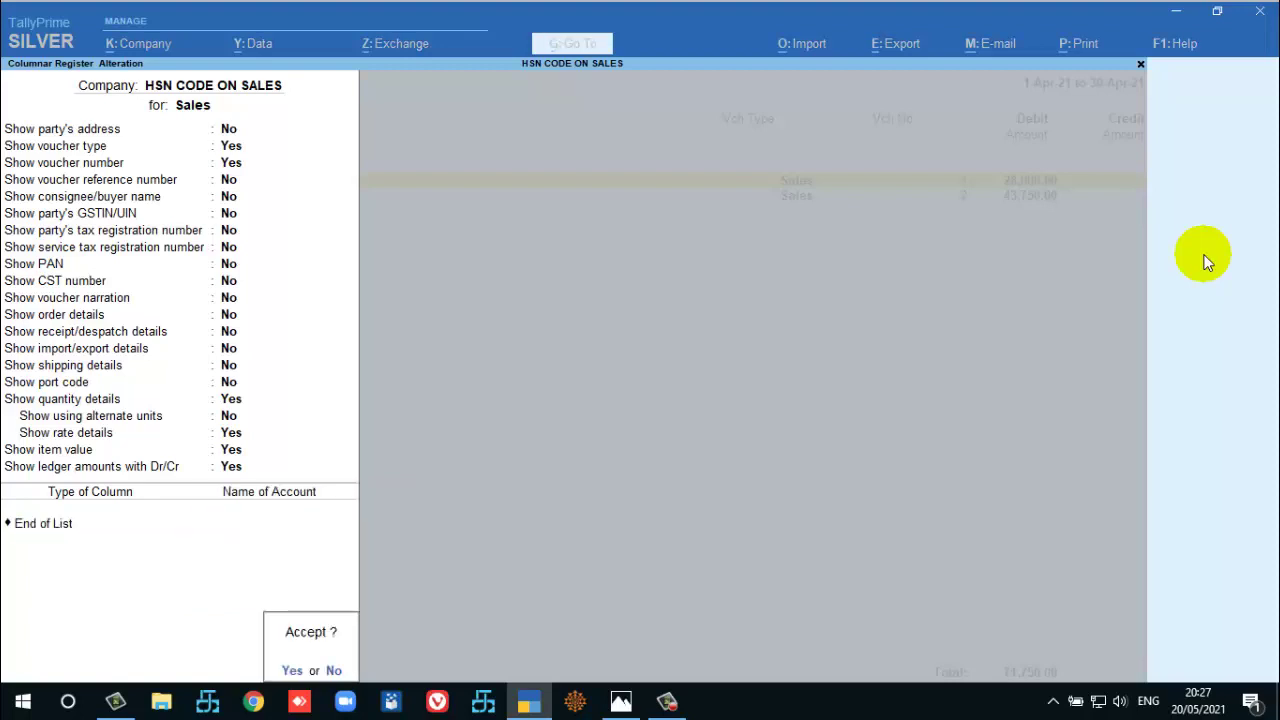
pyautogui.press('Return')
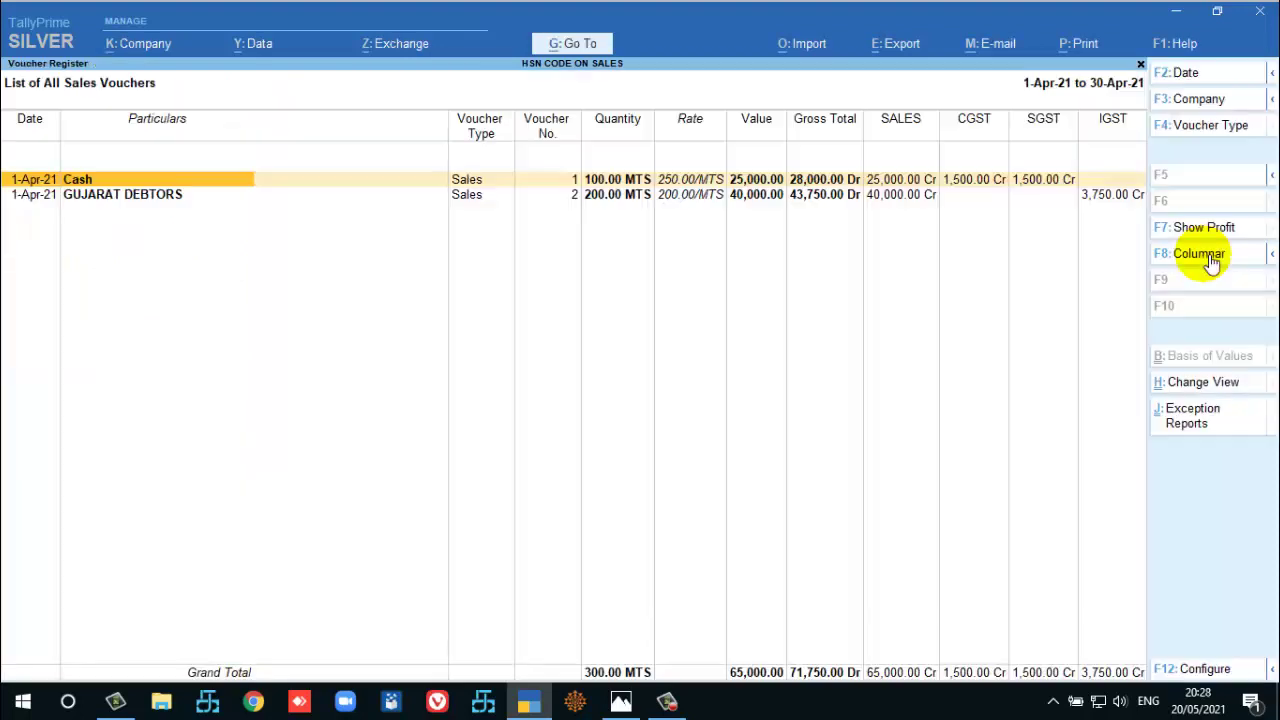
# Switch the April Voucher Register to Detailed view to show item lines.
pyautogui.press('Down')
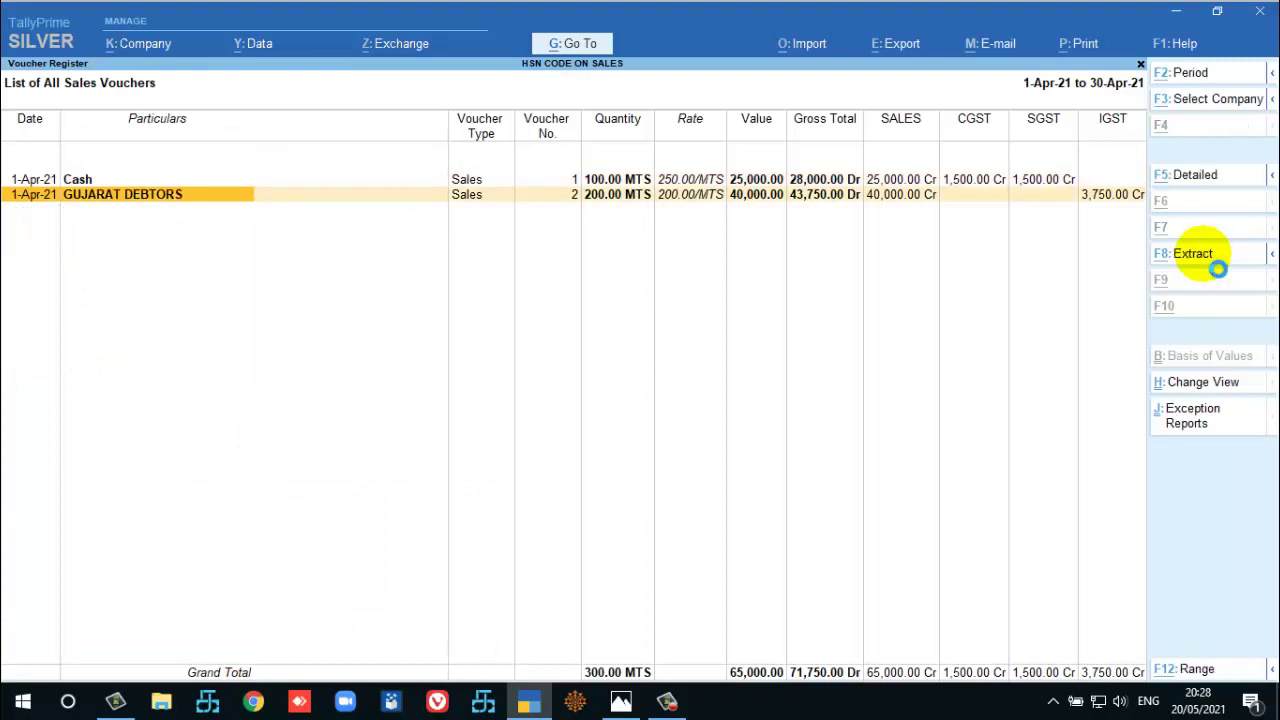
pyautogui.hotkey('alt', 'F5')
pyautogui.press('Up')
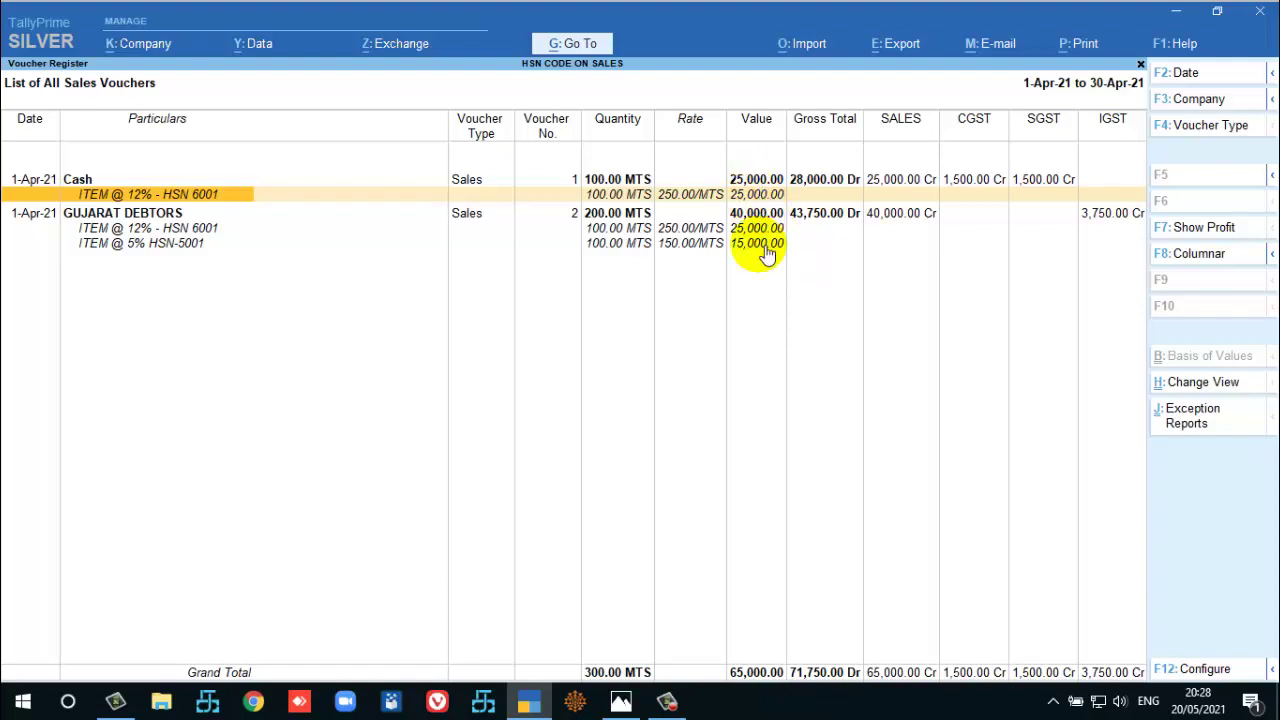
# Mark the GUJARAT DEBTORS item lines and Cash's ITEM @ 5% HSN-5001 line.
pyautogui.click(128, 230)
pyautogui.press('space')
pyautogui.press('Down')
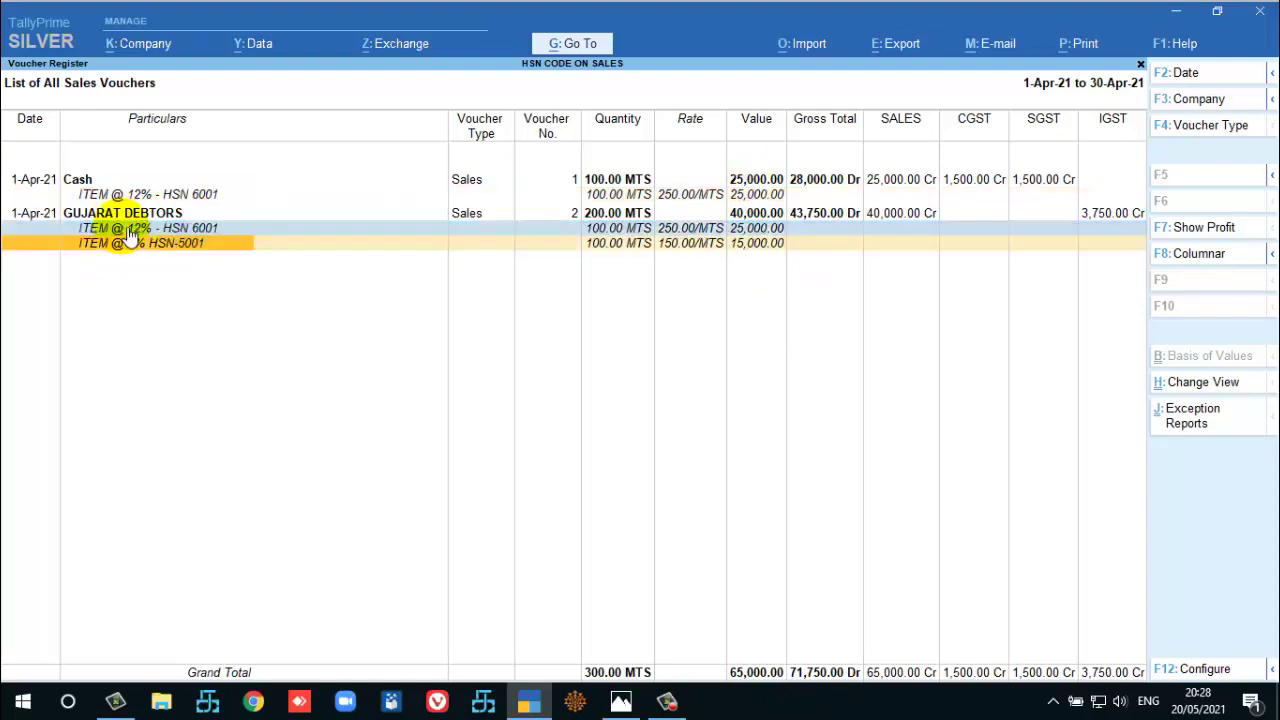
pyautogui.press('space')
pyautogui.press('Up')
pyautogui.press('Up')
pyautogui.press('Up')
pyautogui.press('space')
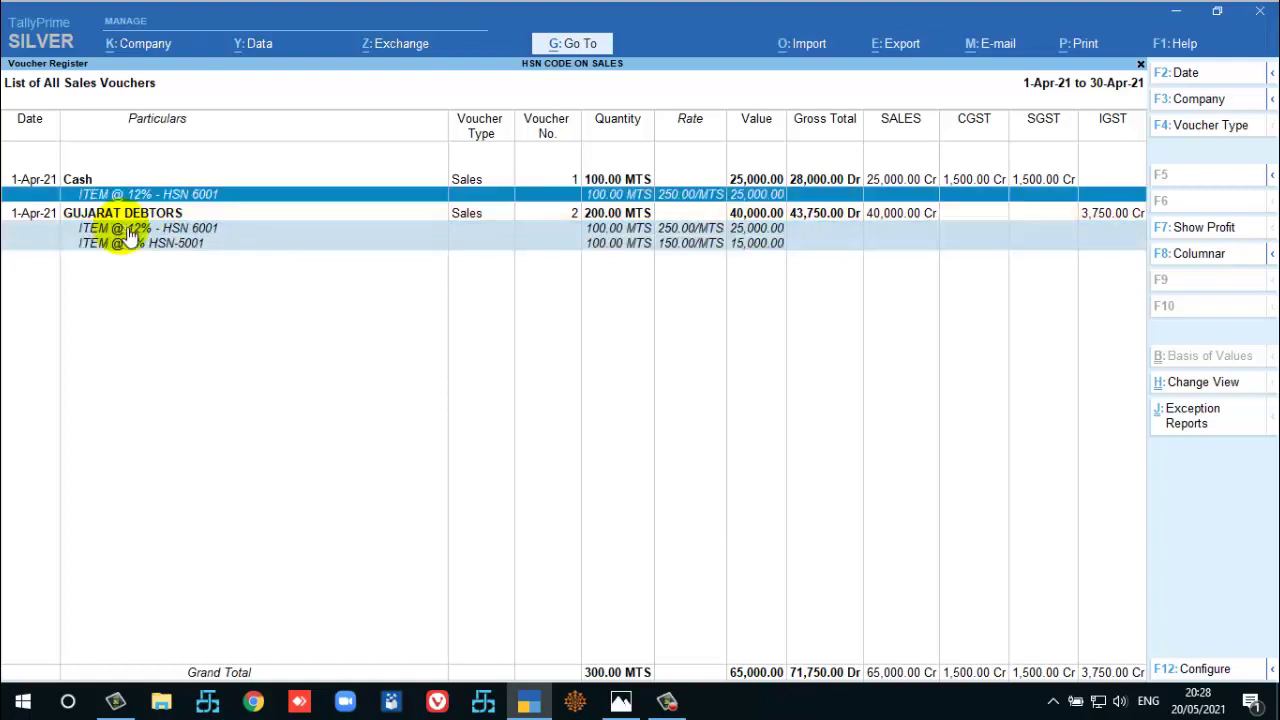